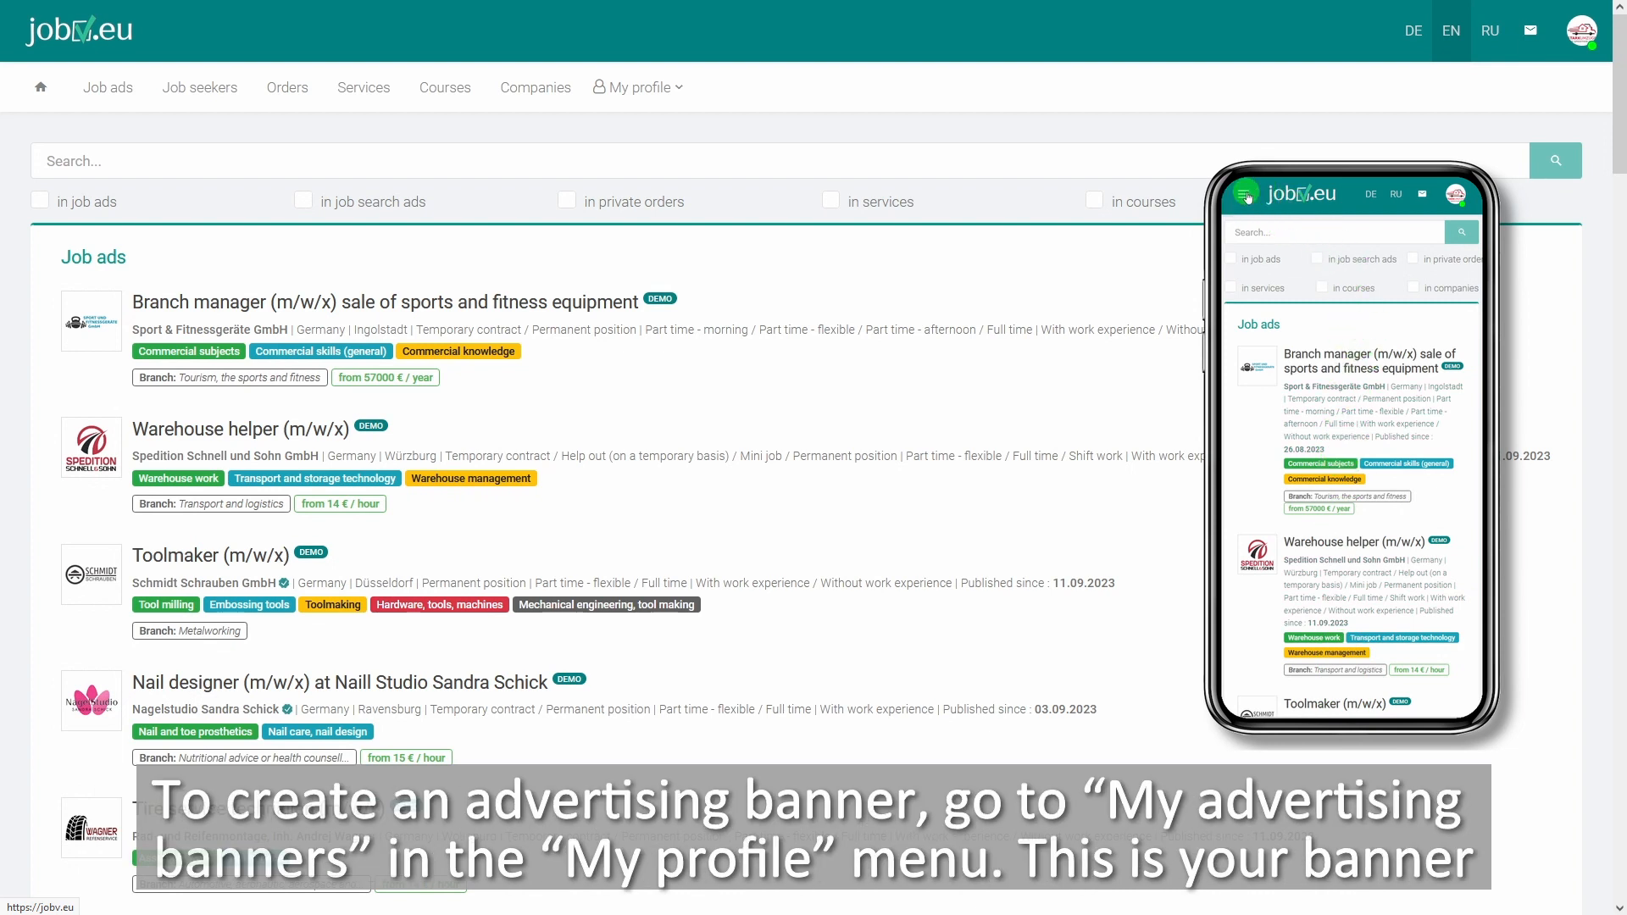
Start adding a new banner to the company's own advertising banners.
{"action": "left_click", "coordinate": [631, 90]}
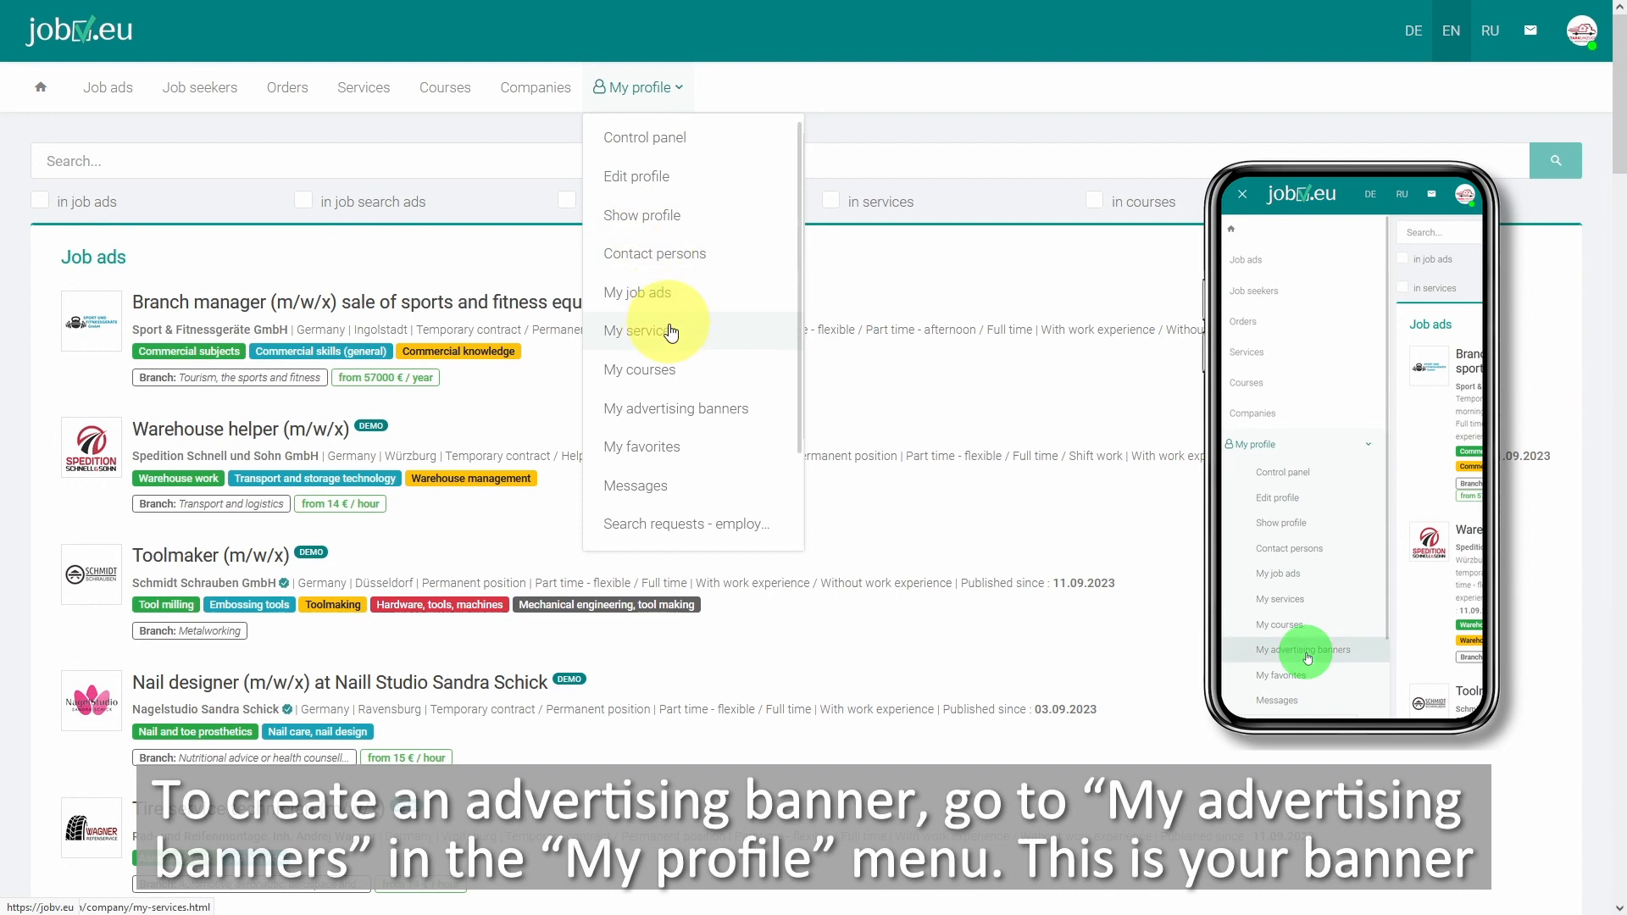
{"action": "left_click", "coordinate": [673, 416]}
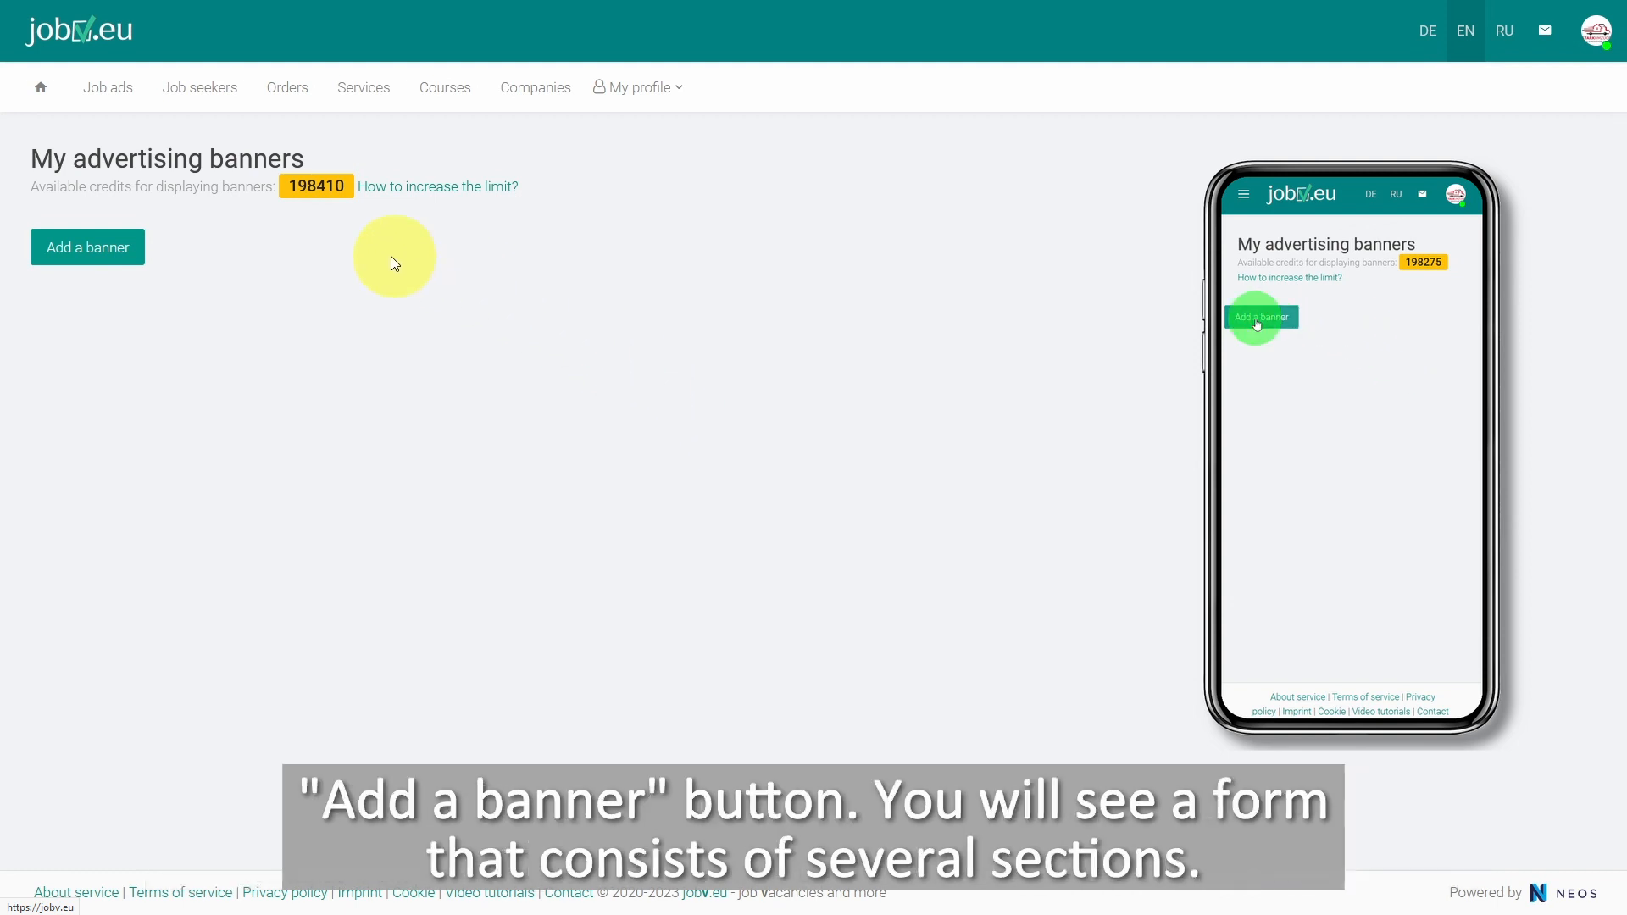
{"action": "left_click", "coordinate": [101, 248]}
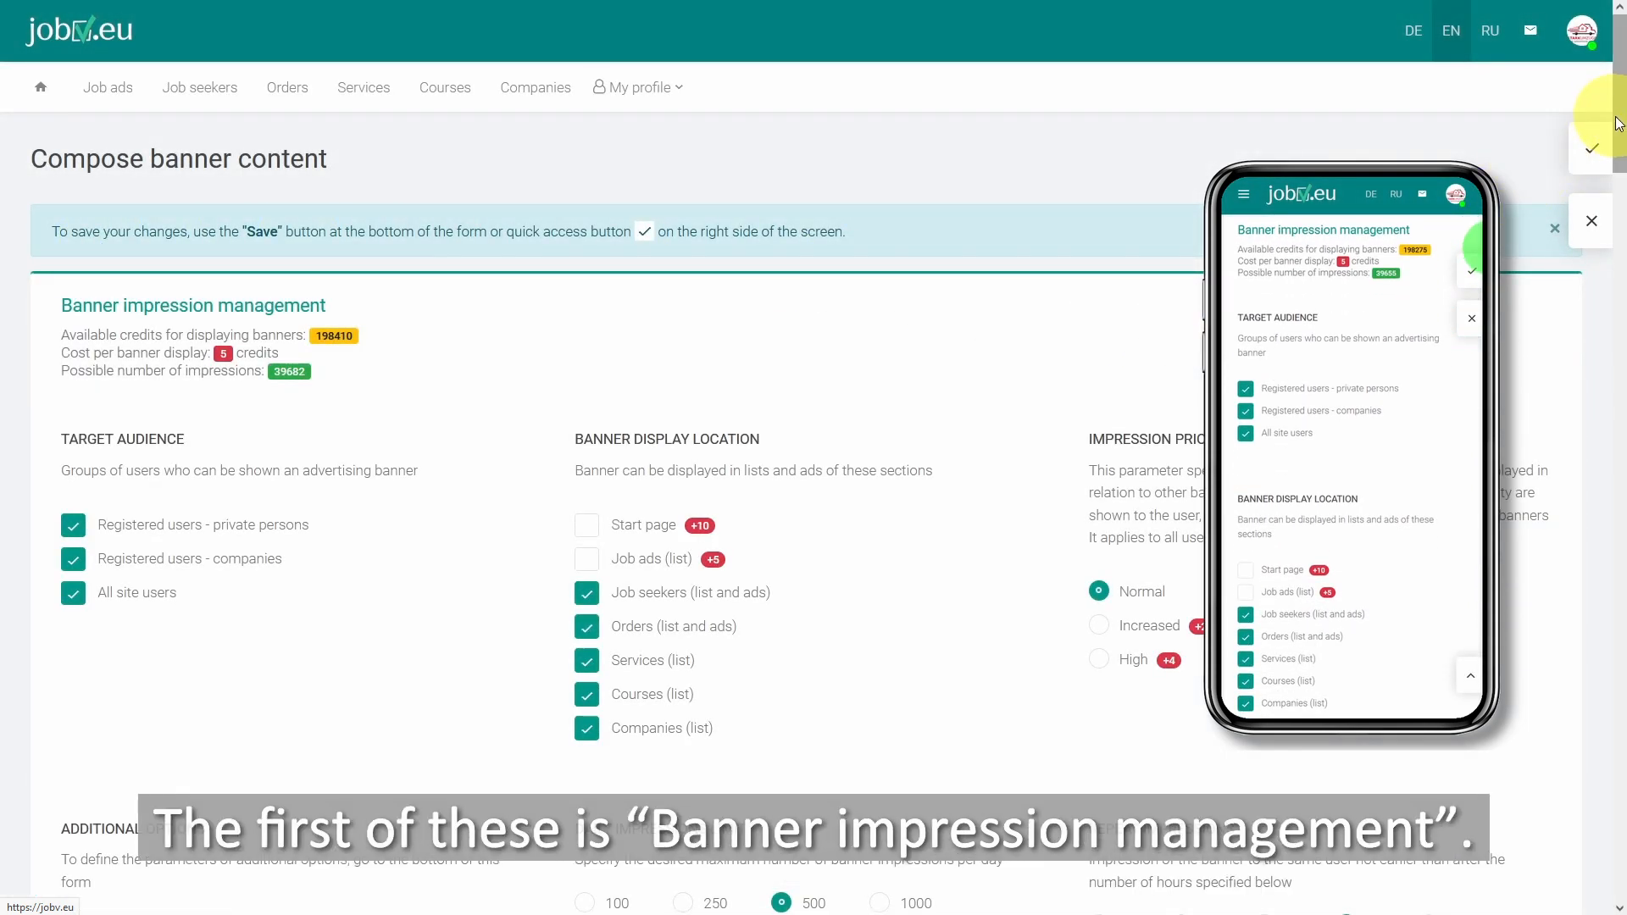
Upload banner-long-en.jpg as the English laptop image and banner-en.jpg as the English smartphone image.
{"action": "left_click_drag", "start_coordinate": [1619, 113], "coordinate": [1619, 140]}
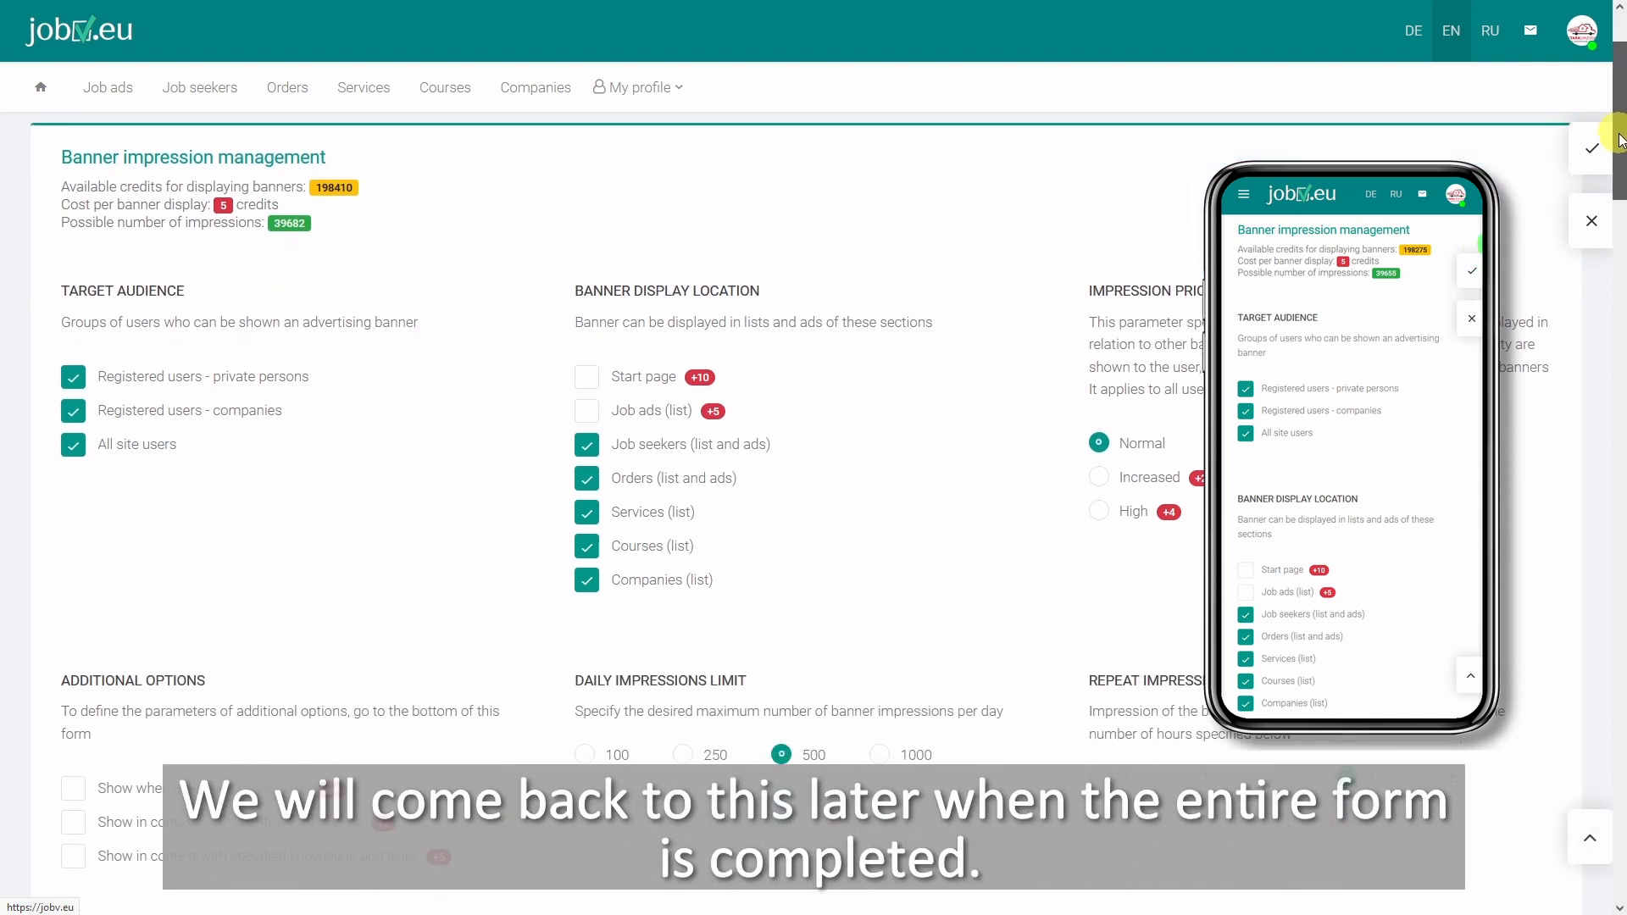
{"action": "left_click_drag", "start_coordinate": [1619, 140], "coordinate": [1623, 297]}
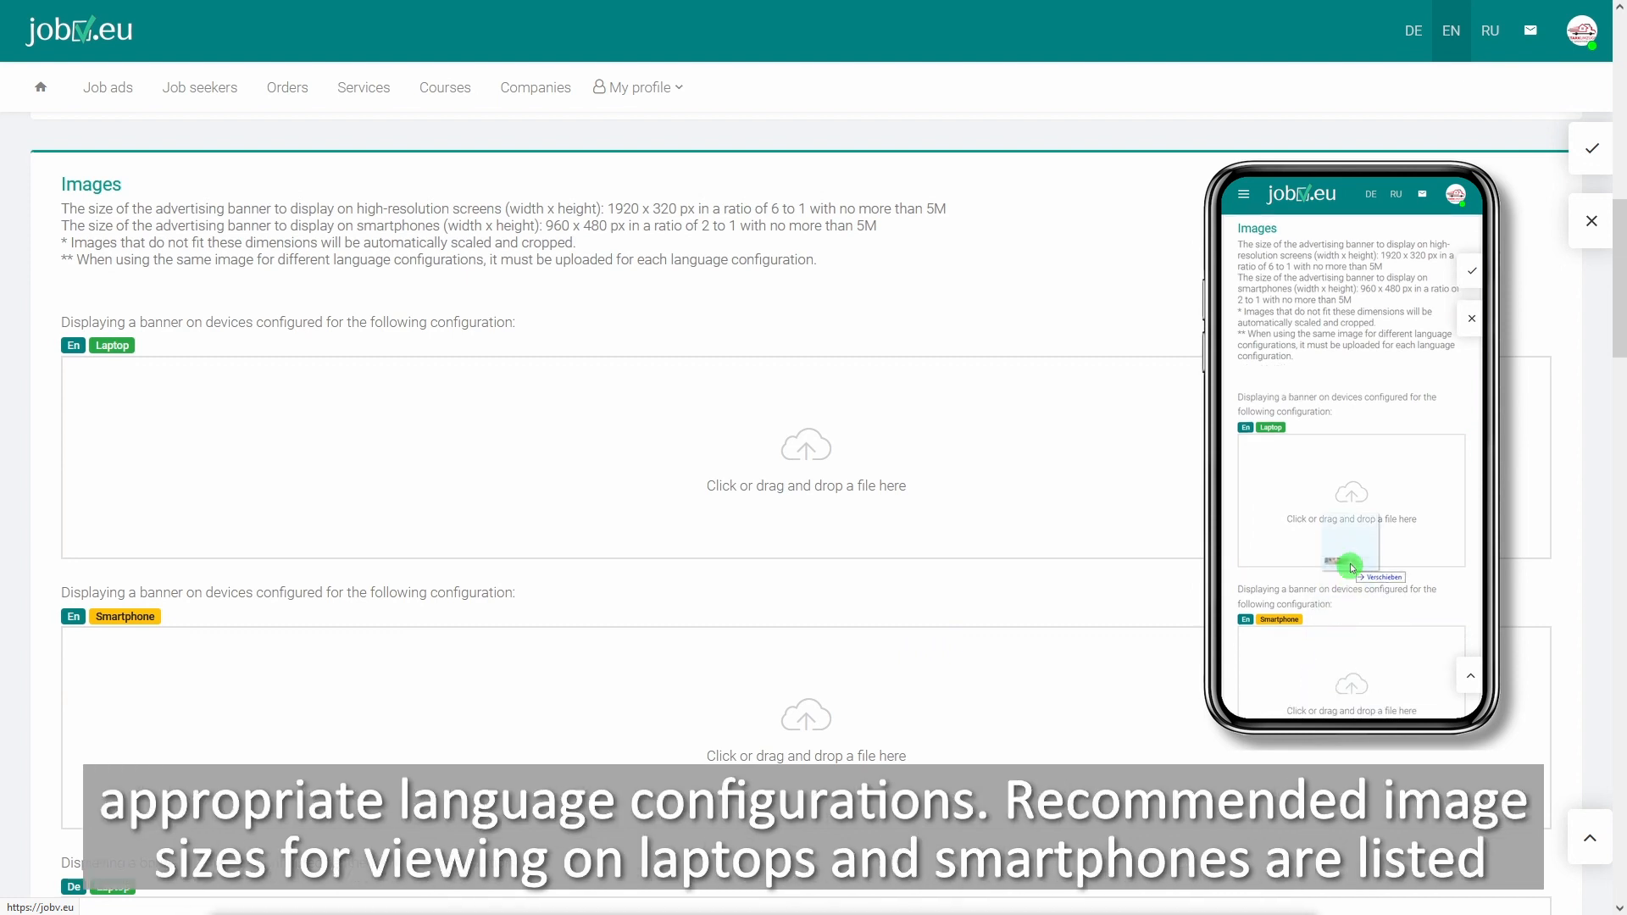
{"action": "left_click_drag", "start_coordinate": [746, 912], "coordinate": [643, 451]}
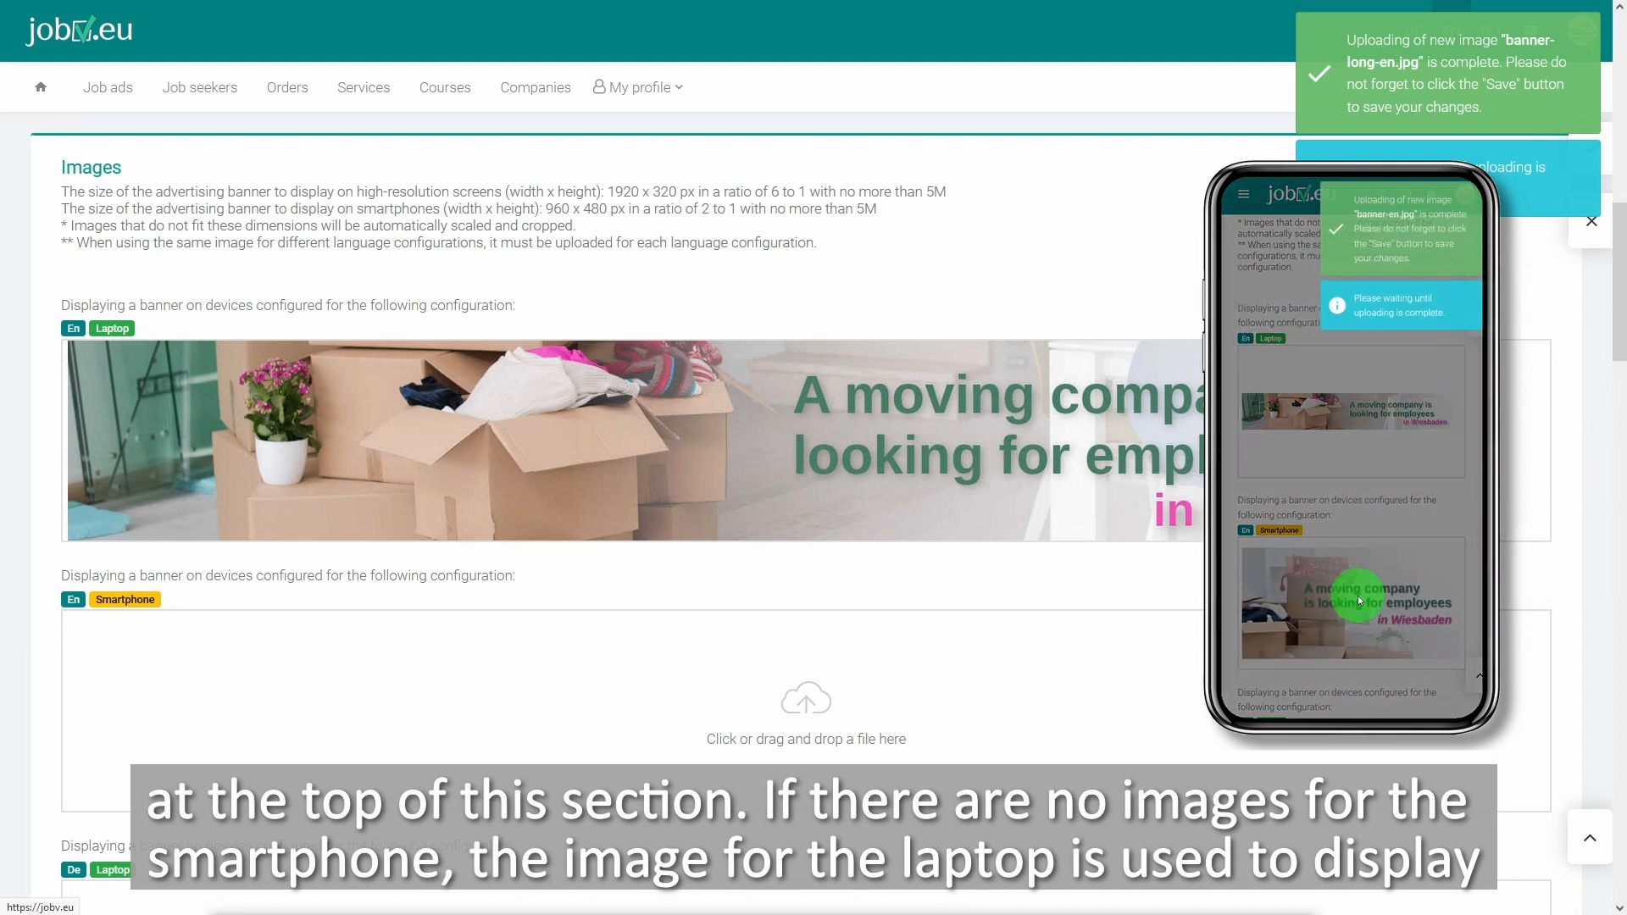
{"action": "left_click_drag", "start_coordinate": [712, 912], "coordinate": [704, 704]}
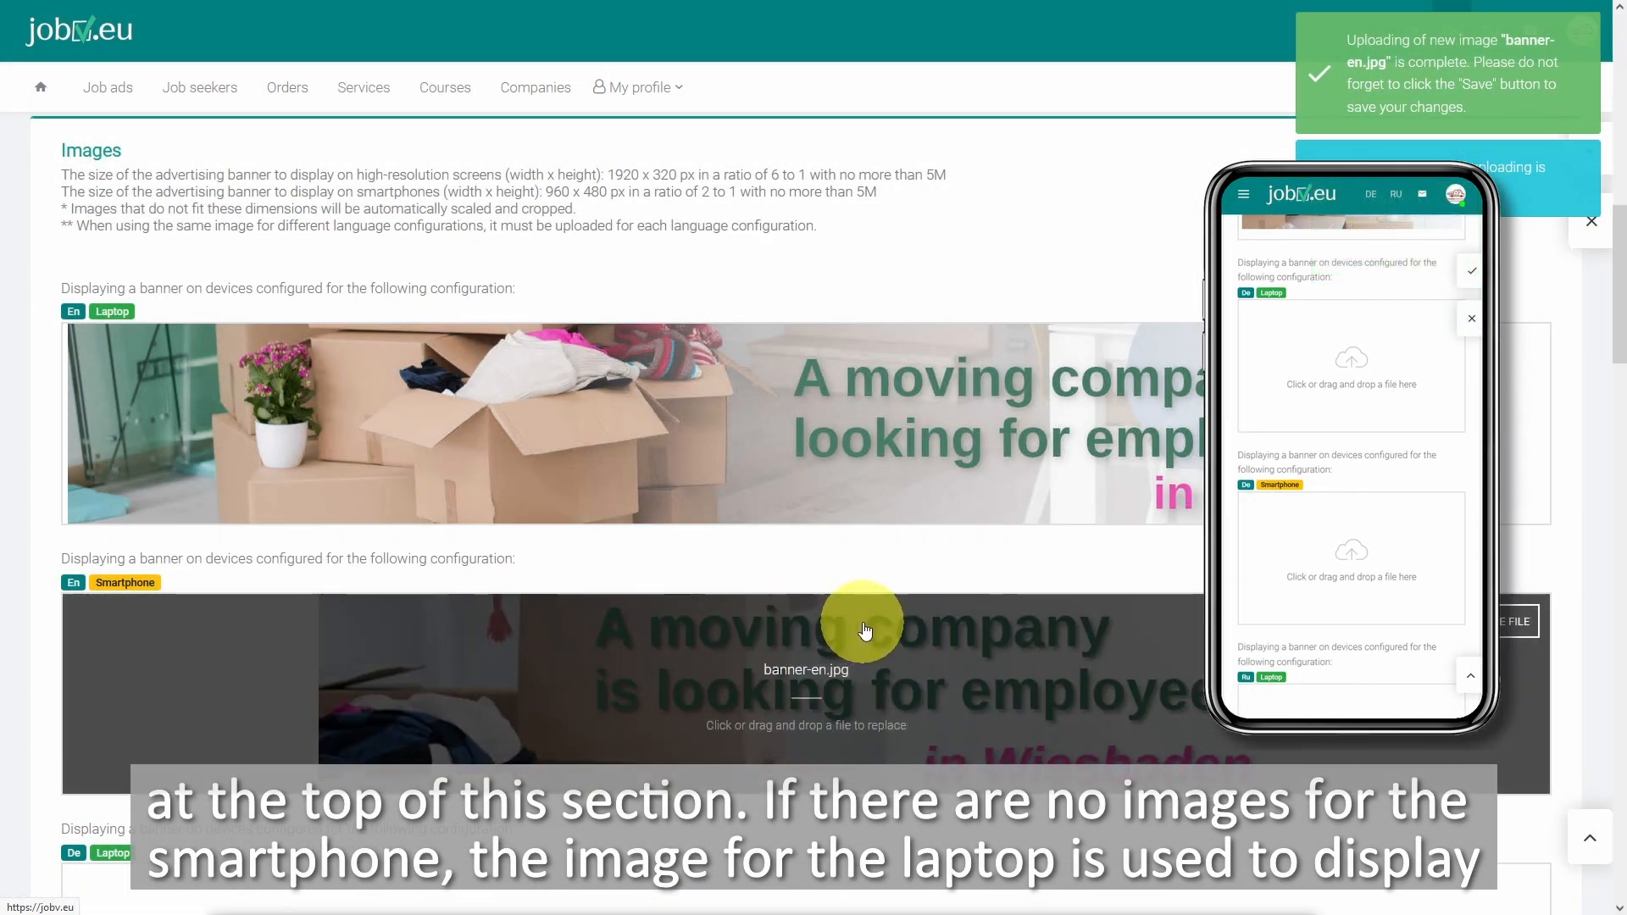
Upload banner-long-de.jpg as the German laptop image and banner-ru.jpg as the Russian smartphone image.
{"action": "scroll", "coordinate": [848, 627], "scroll_direction": "down", "scroll_amount": 5}
{"action": "scroll", "coordinate": [867, 628], "scroll_direction": "down", "scroll_amount": 1}
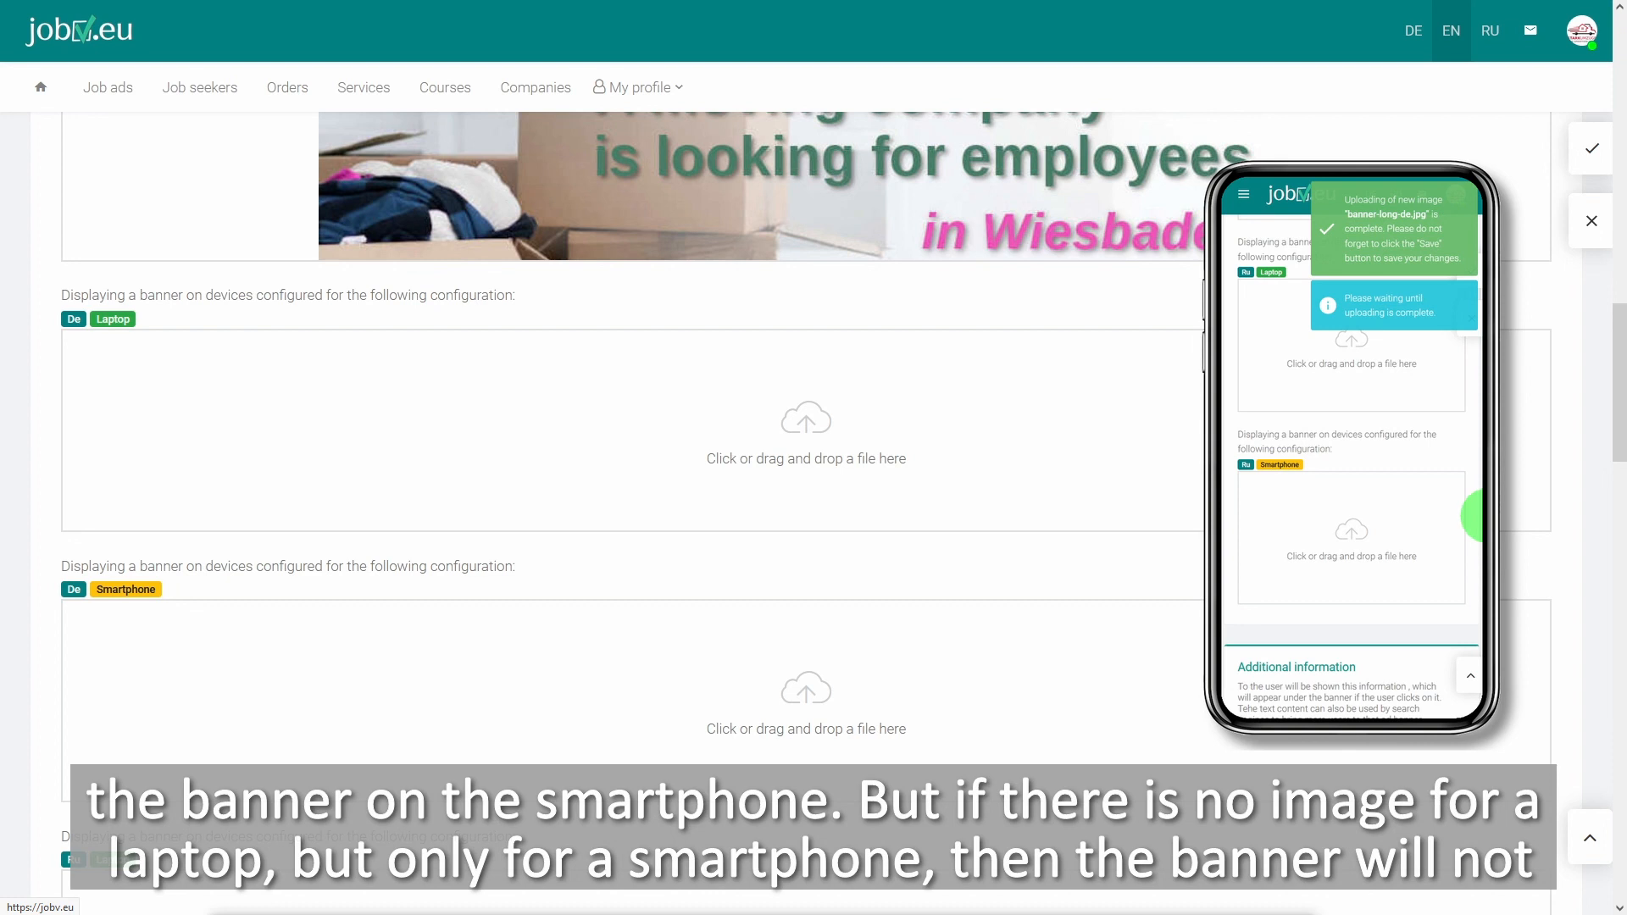
{"action": "left_click_drag", "start_coordinate": [585, 912], "coordinate": [633, 414]}
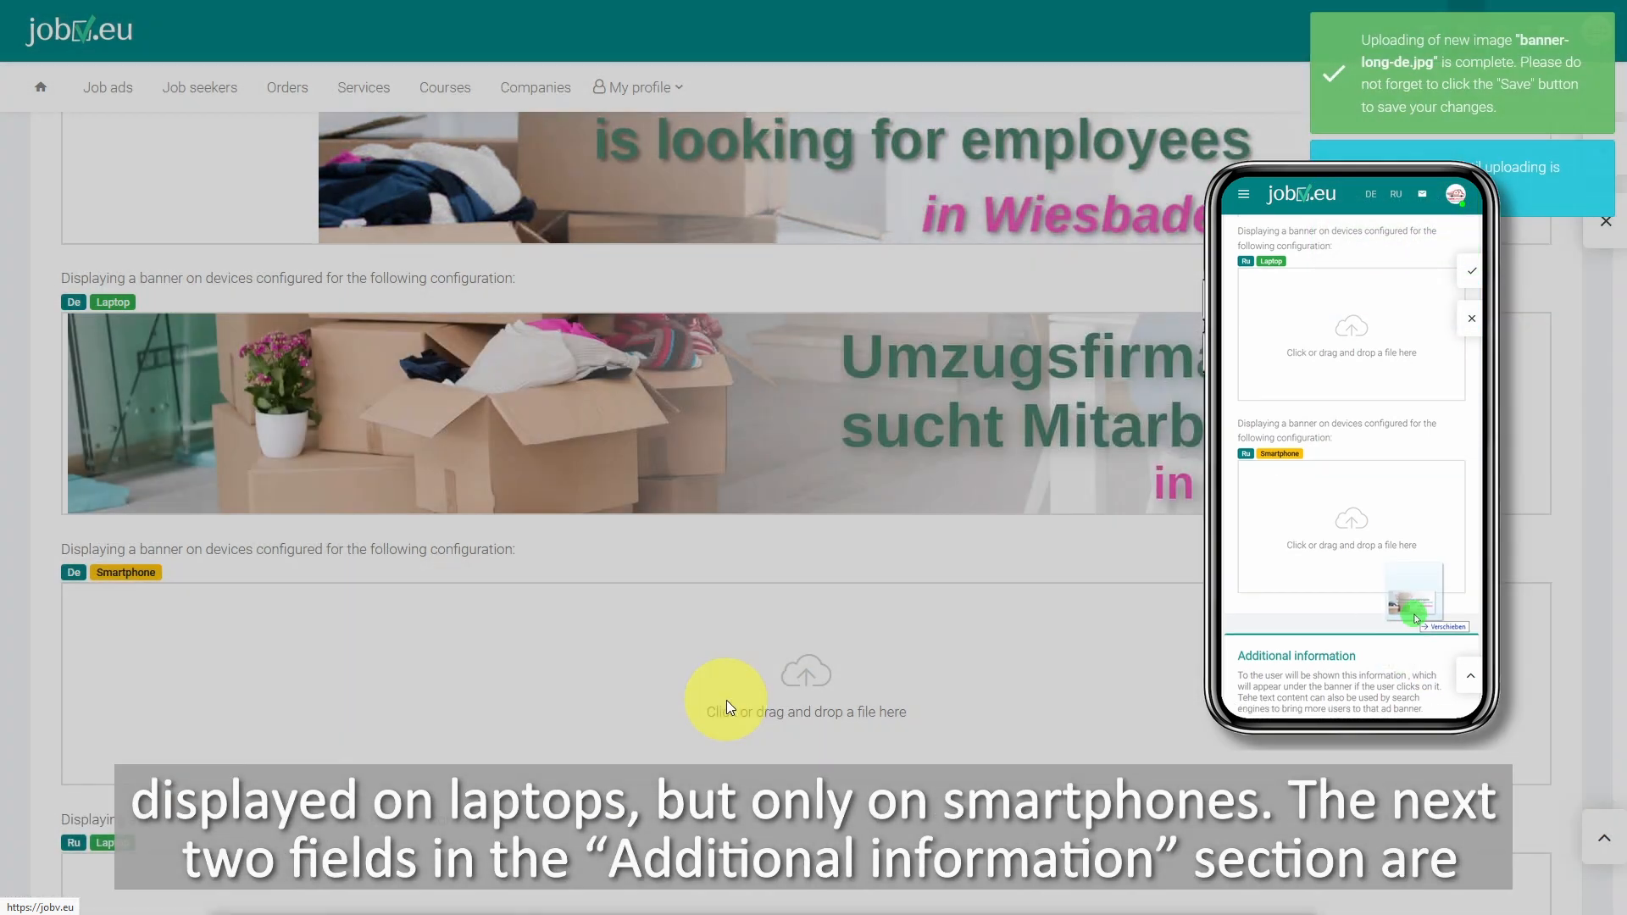
{"action": "scroll", "coordinate": [725, 701], "scroll_direction": "down", "scroll_amount": 8}
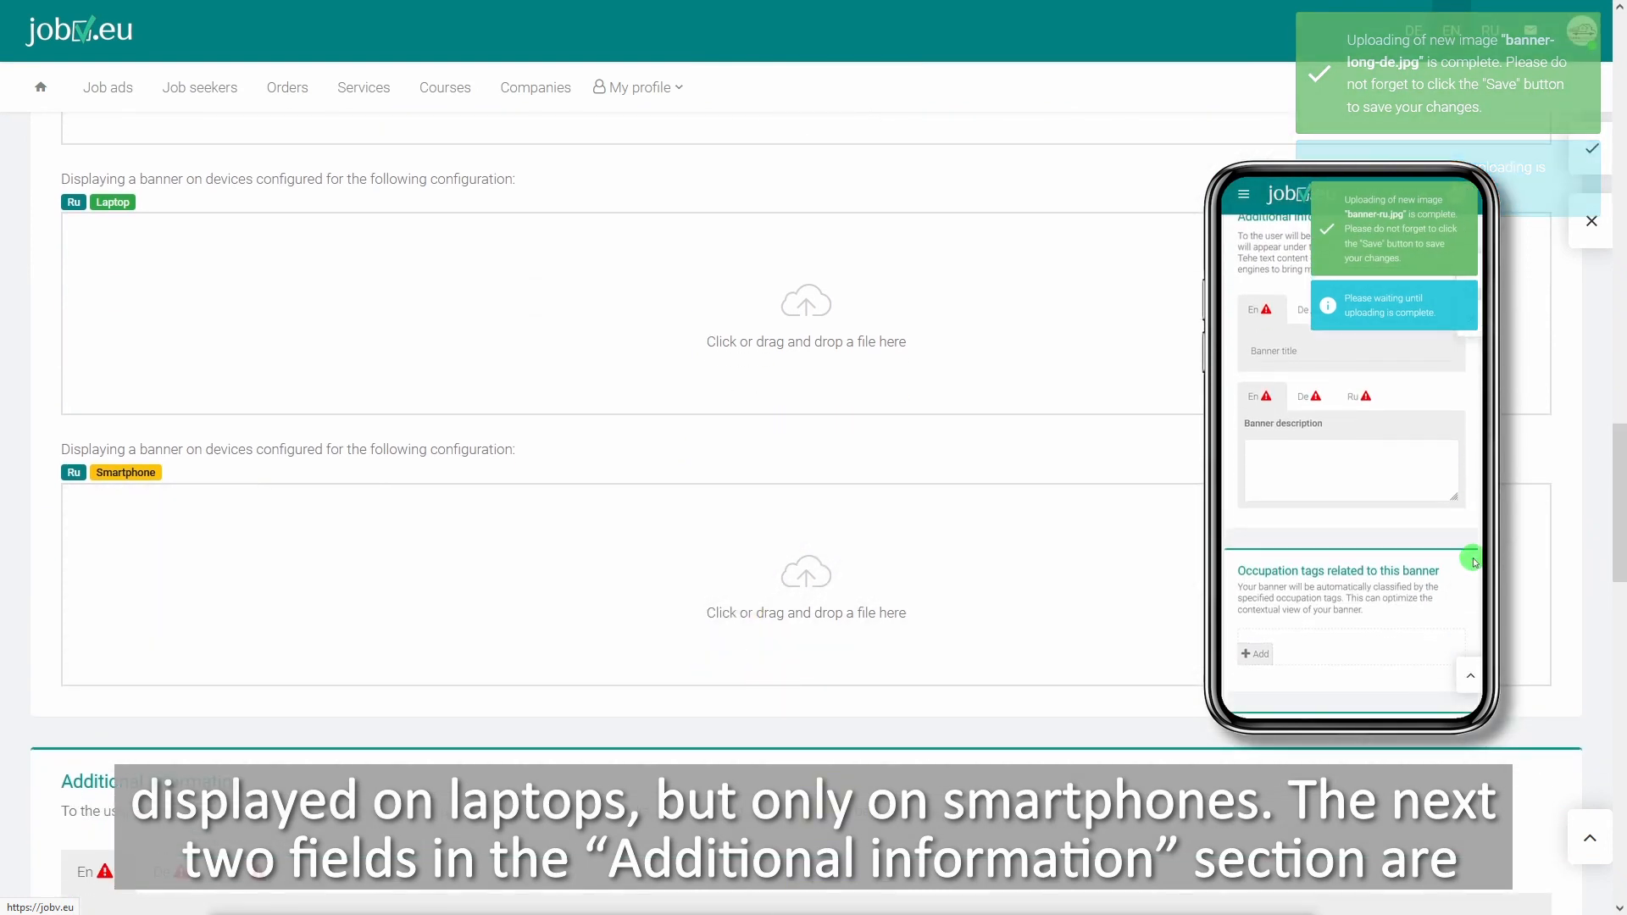
{"action": "left_click_drag", "start_coordinate": [678, 912], "coordinate": [637, 568]}
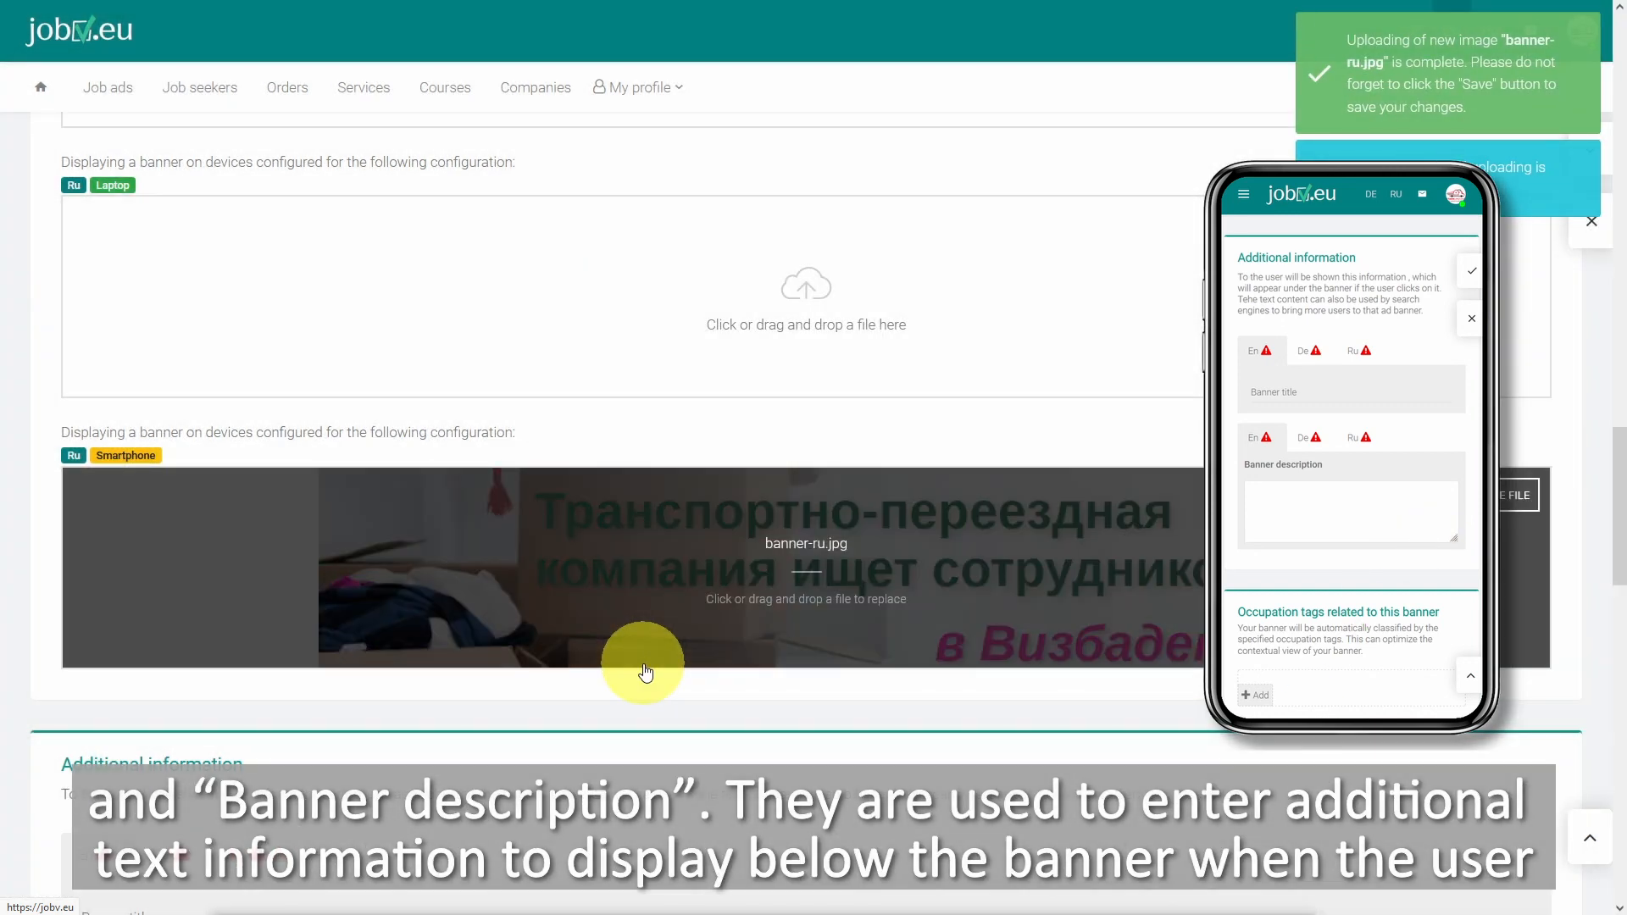
Enter the English banner title 'Moving company "Stark Umzüge und Spedition GmbH" is looking for employees' and translate it into German.
{"action": "scroll", "coordinate": [644, 665], "scroll_direction": "down", "scroll_amount": 5}
{"action": "scroll", "coordinate": [646, 672], "scroll_direction": "down", "scroll_amount": 1}
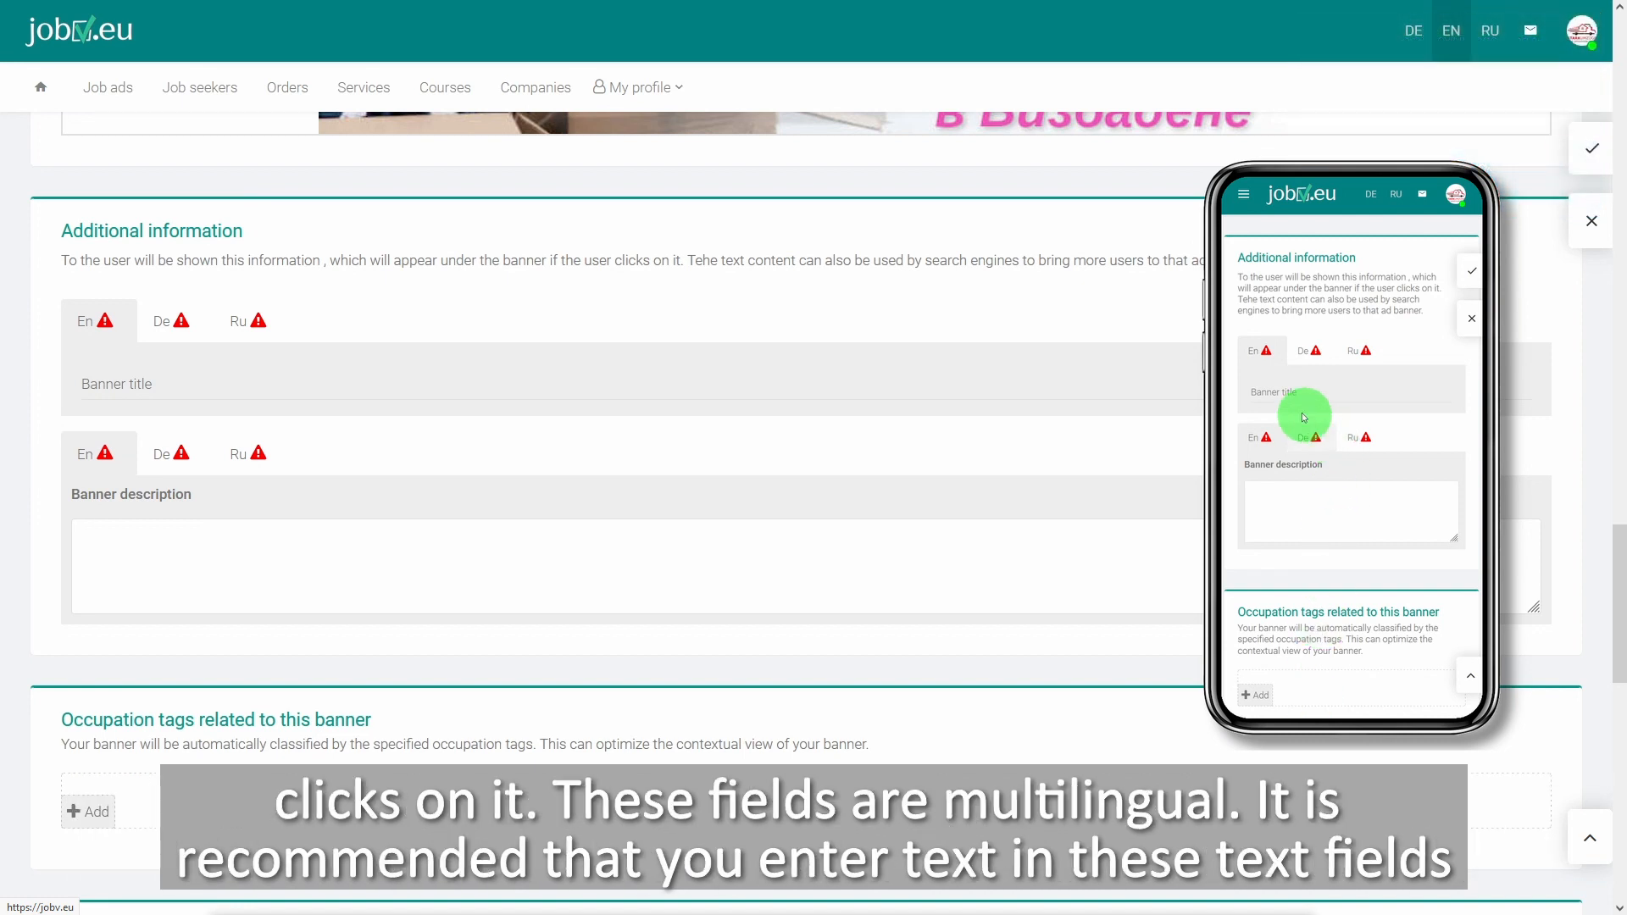
{"action": "left_click", "coordinate": [294, 382]}
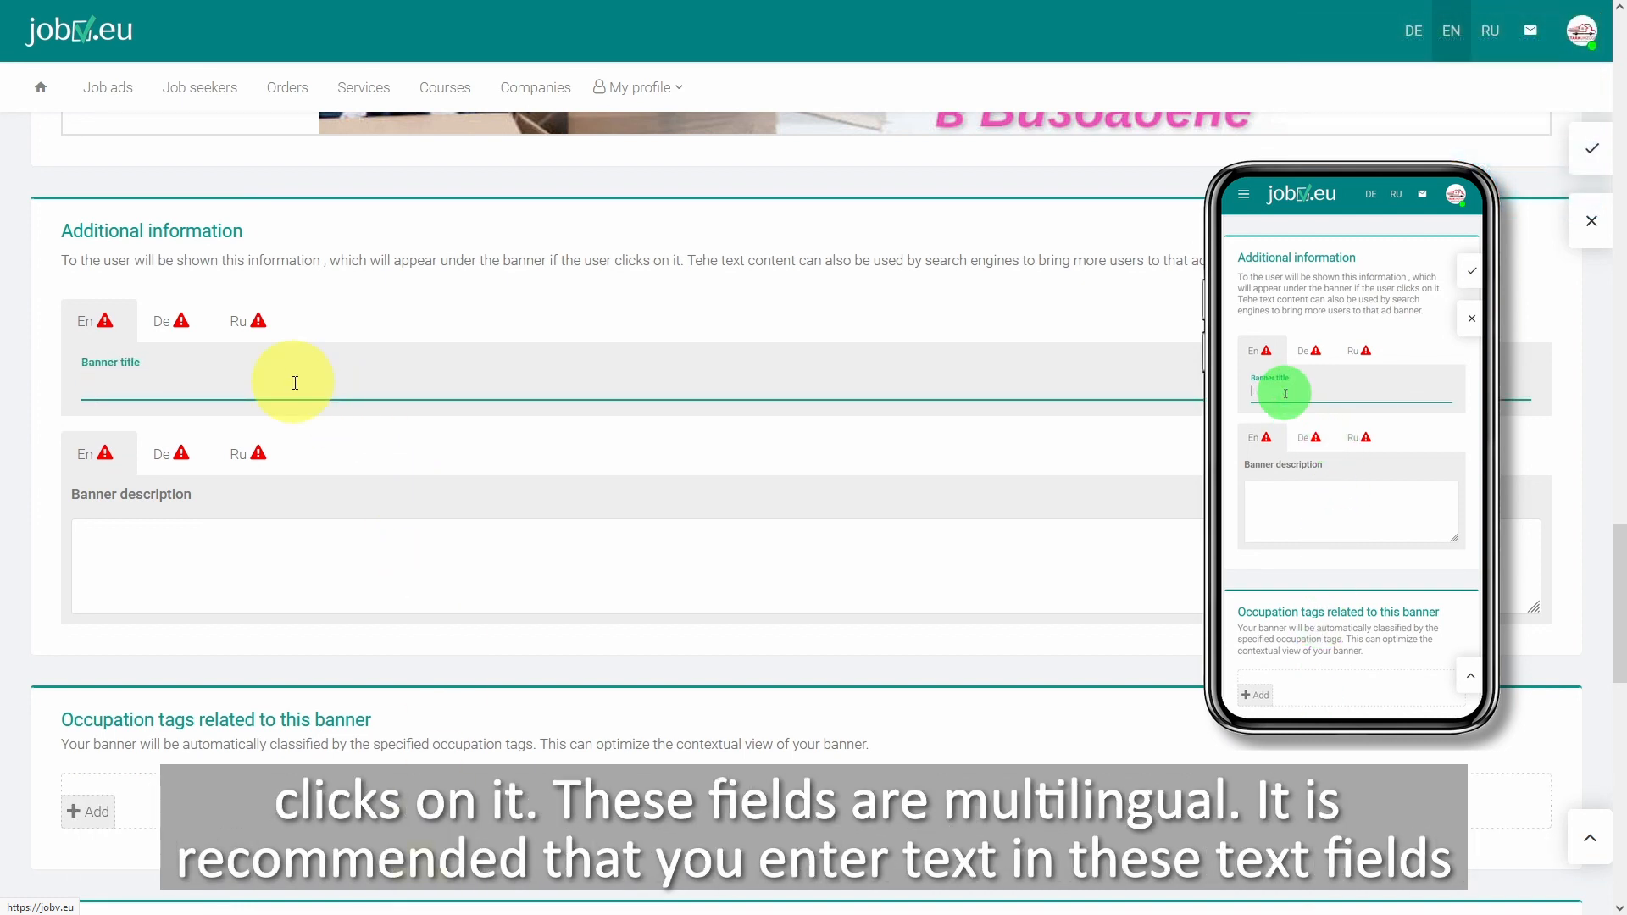
{"action": "type", "text": "Moving company \"Stark Umzüge und Spedition GmbH\" is looking for employees"}
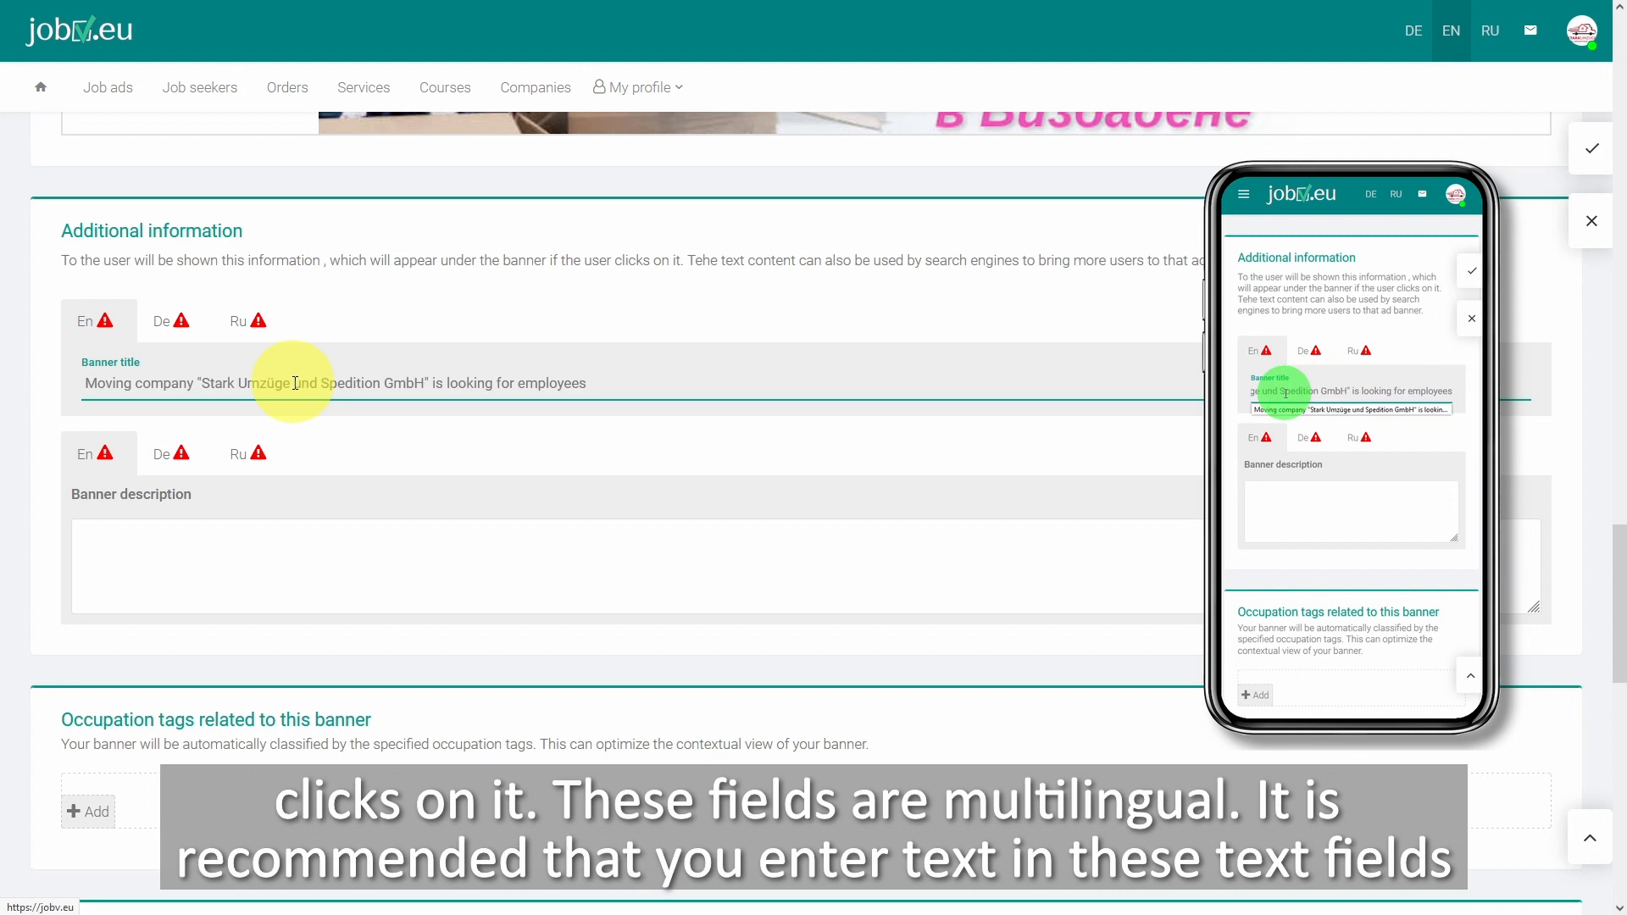
{"action": "left_click", "coordinate": [172, 321]}
{"action": "left_click", "coordinate": [136, 430]}
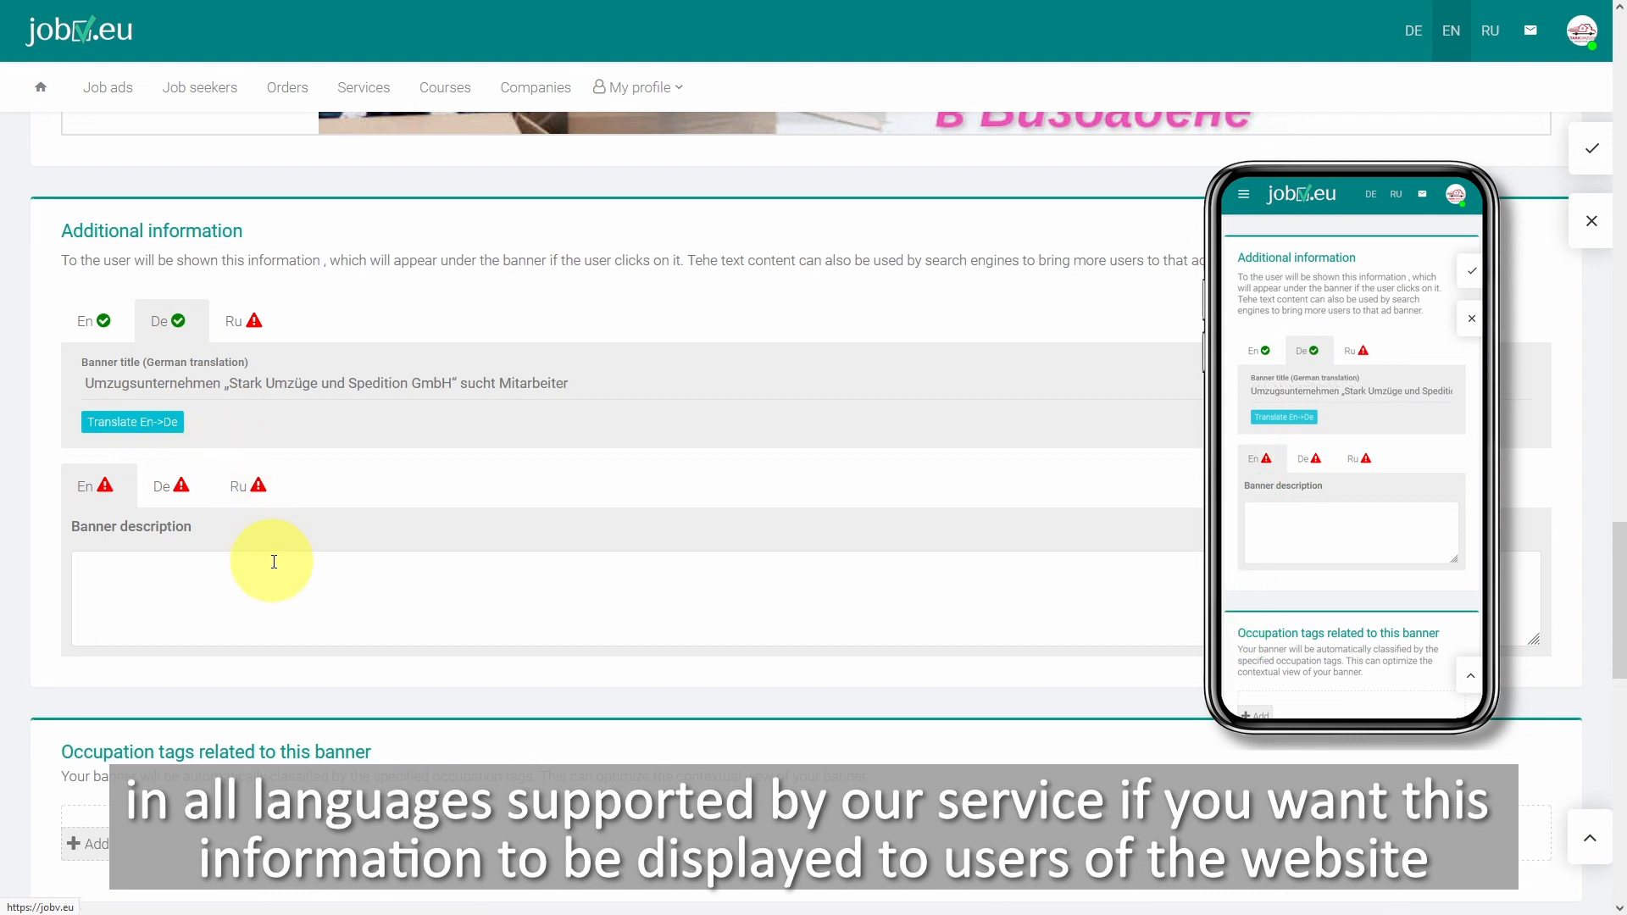
{"action": "left_click", "coordinate": [98, 321]}
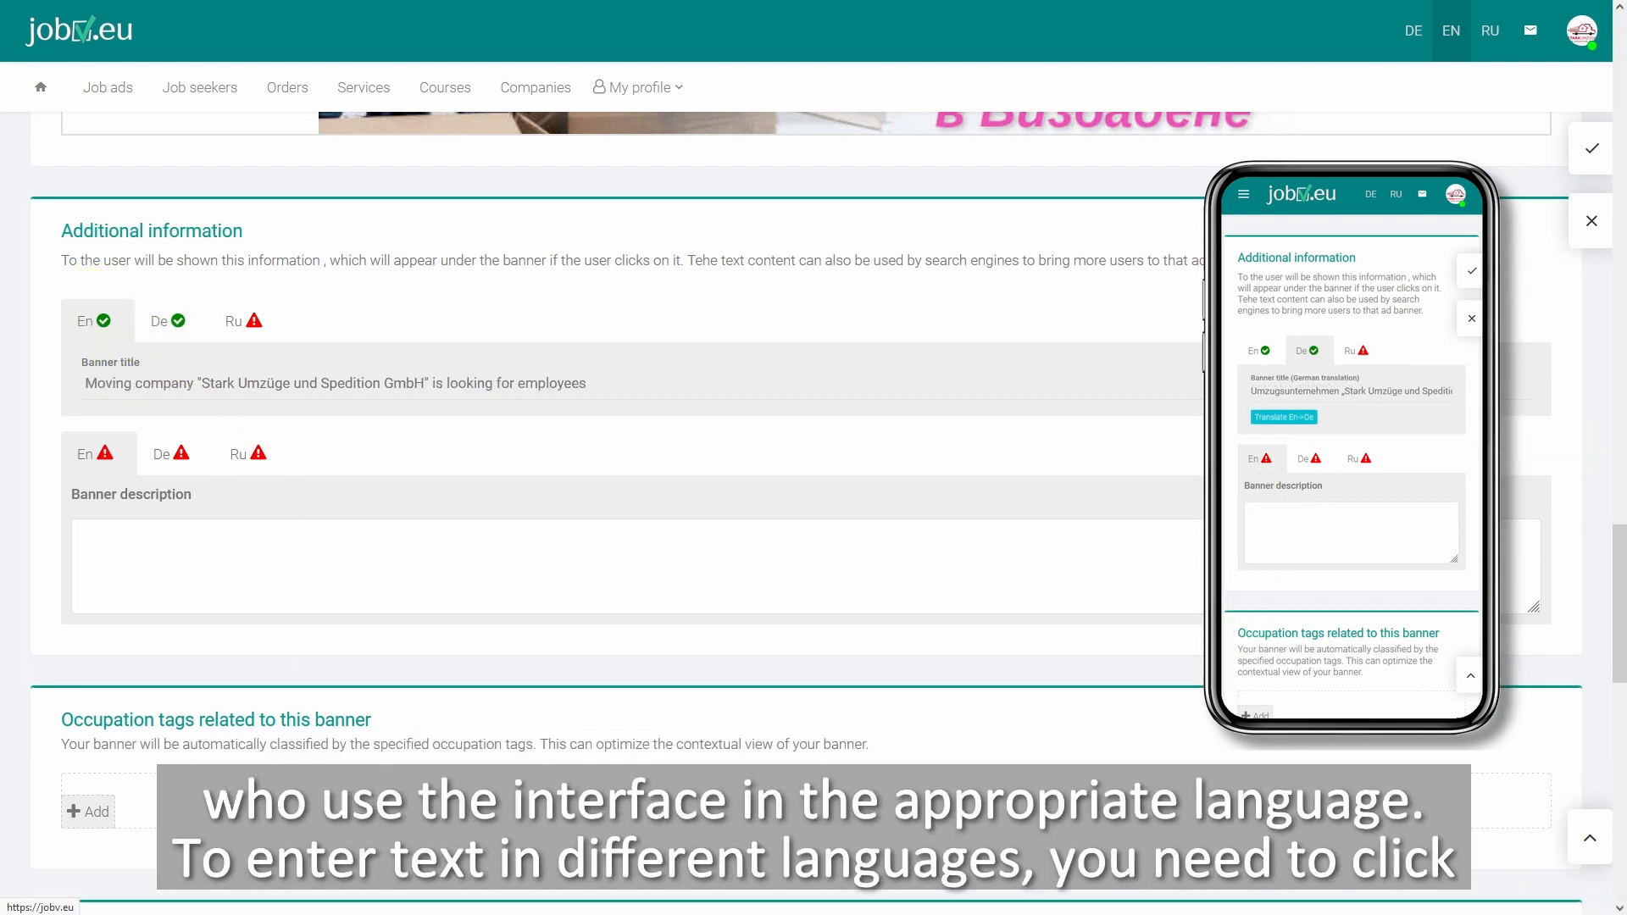
Paste the English banner description introducing Stark Umzüge und Spedition GmbH and its search for employees, and translate it into German and Russian.
{"action": "left_click", "coordinate": [185, 553]}
{"action": "key", "text": "ctrl+v"}
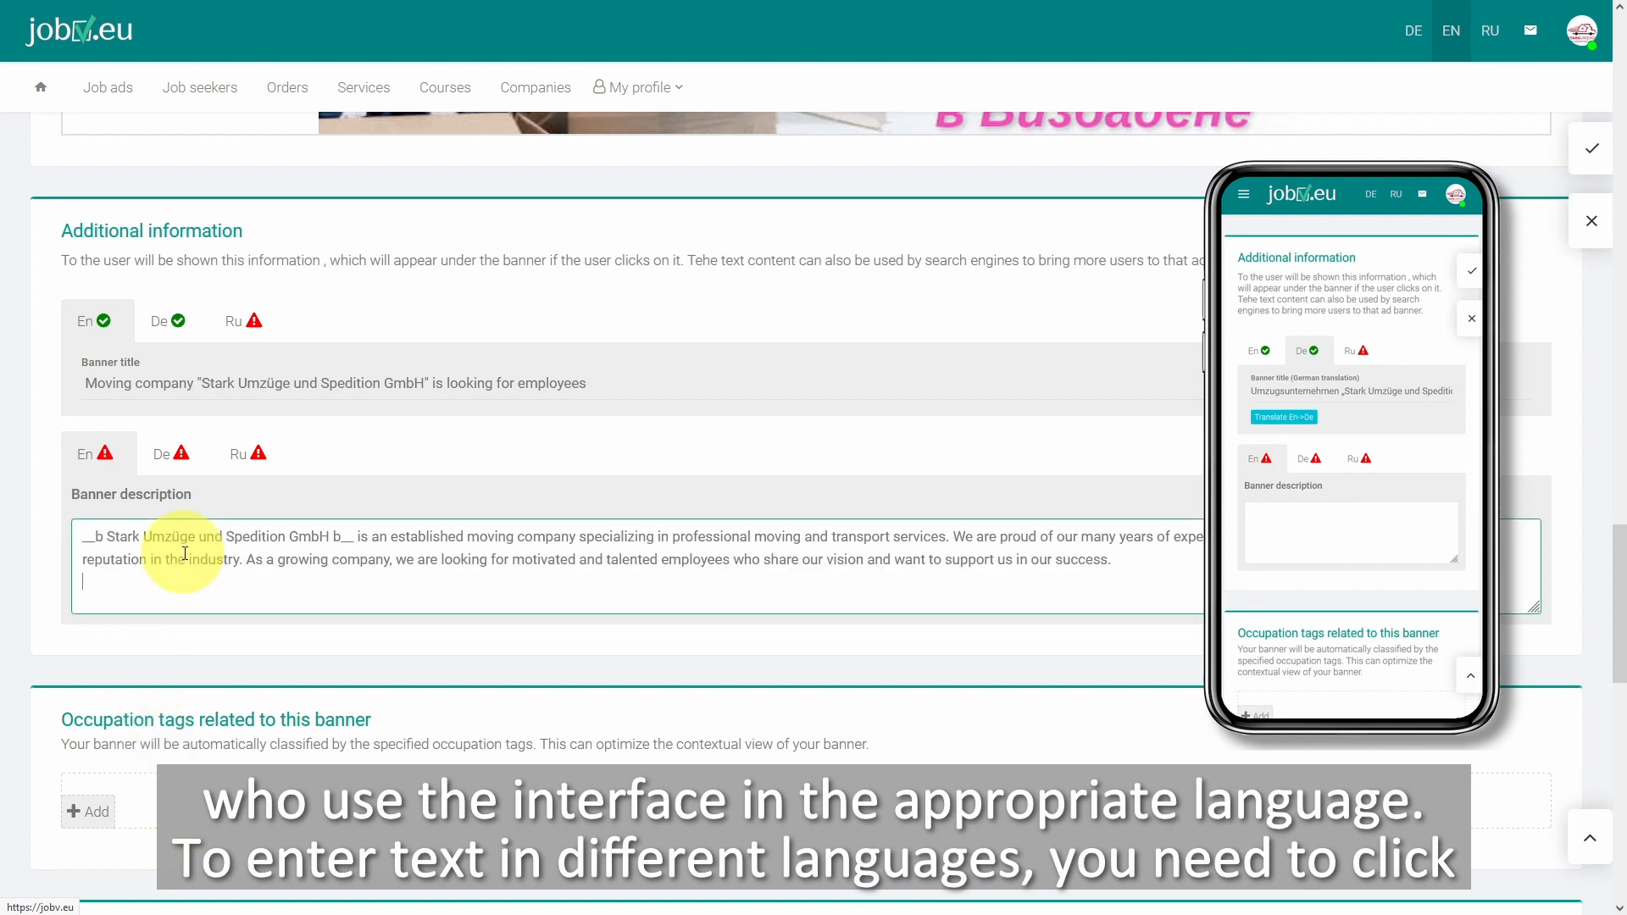
{"action": "left_click", "coordinate": [171, 454]}
{"action": "left_click", "coordinate": [123, 638]}
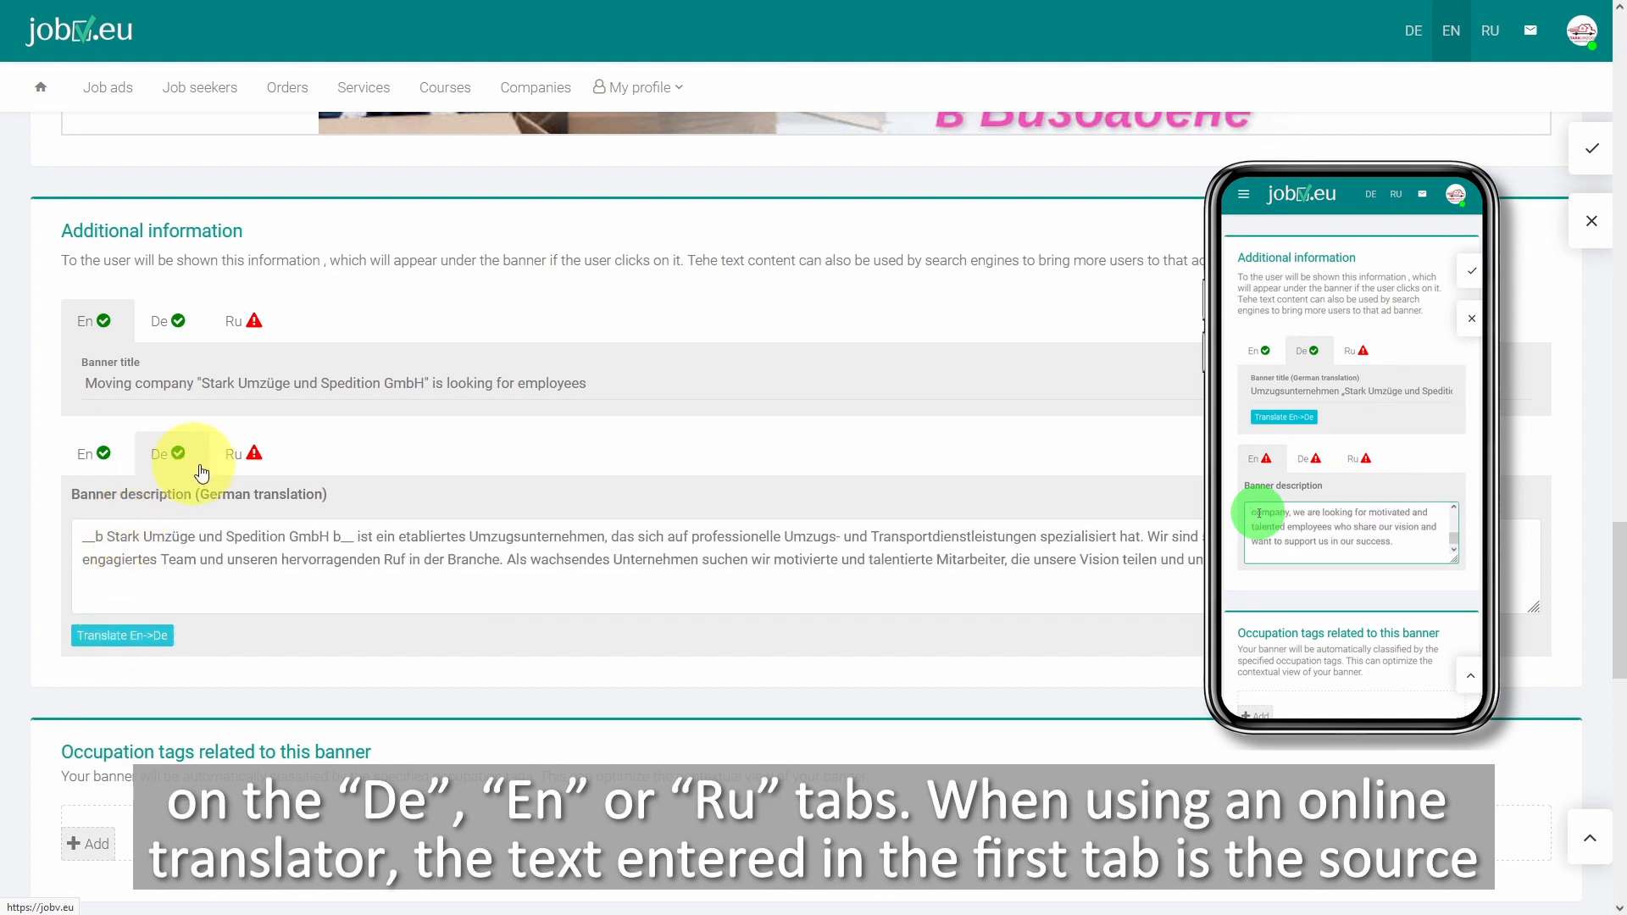
{"action": "left_click", "coordinate": [253, 456]}
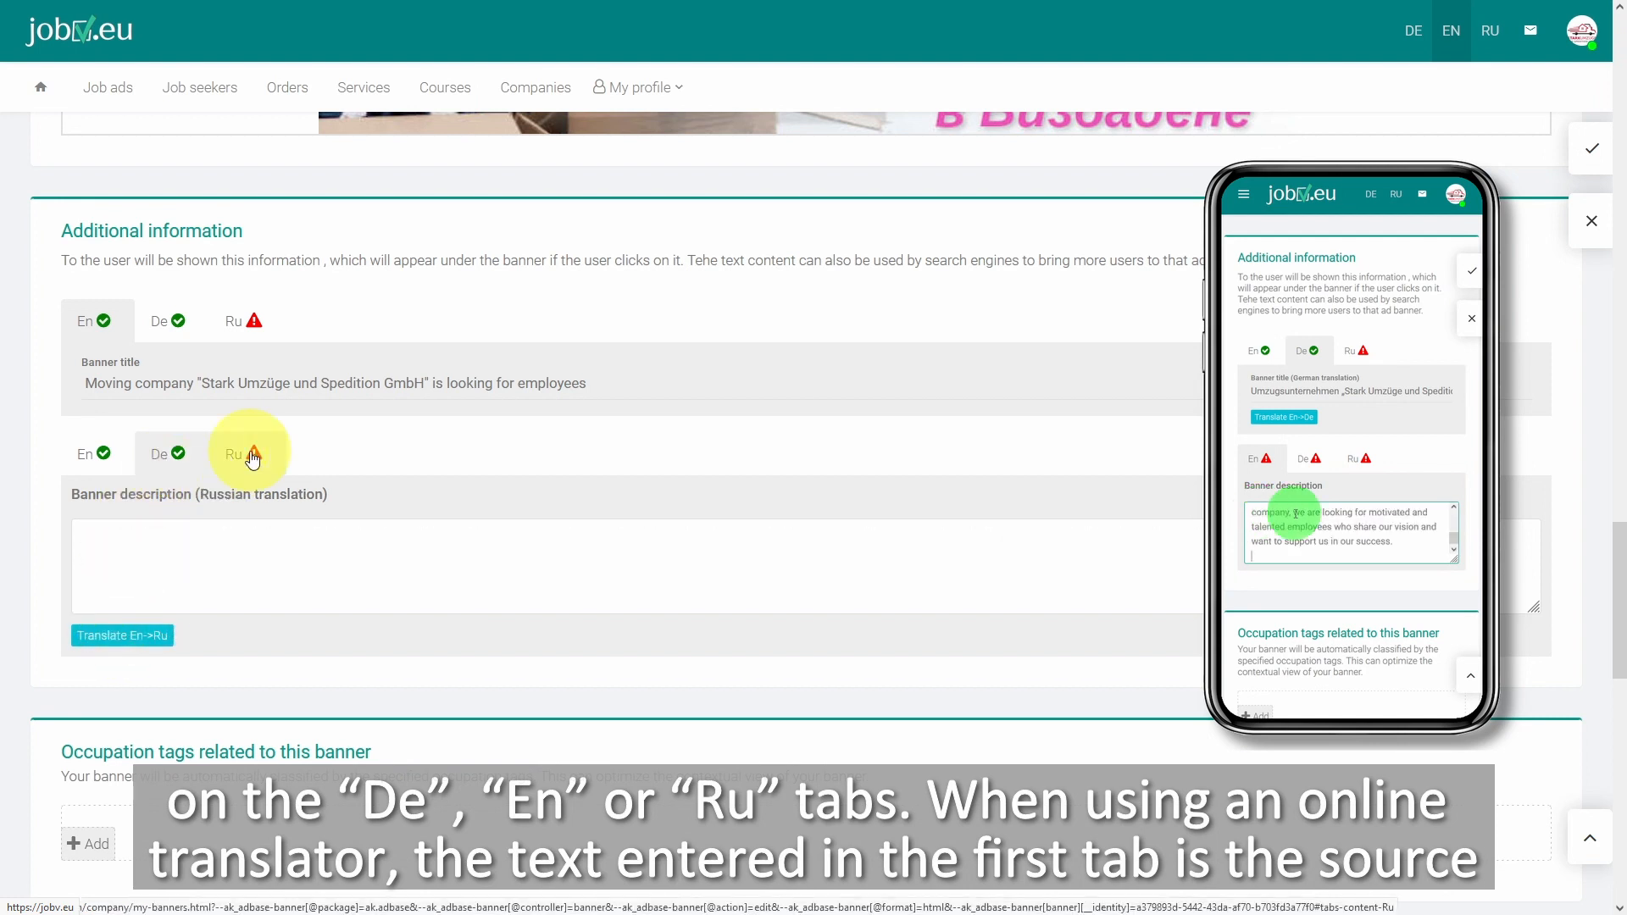
{"action": "left_click", "coordinate": [123, 637]}
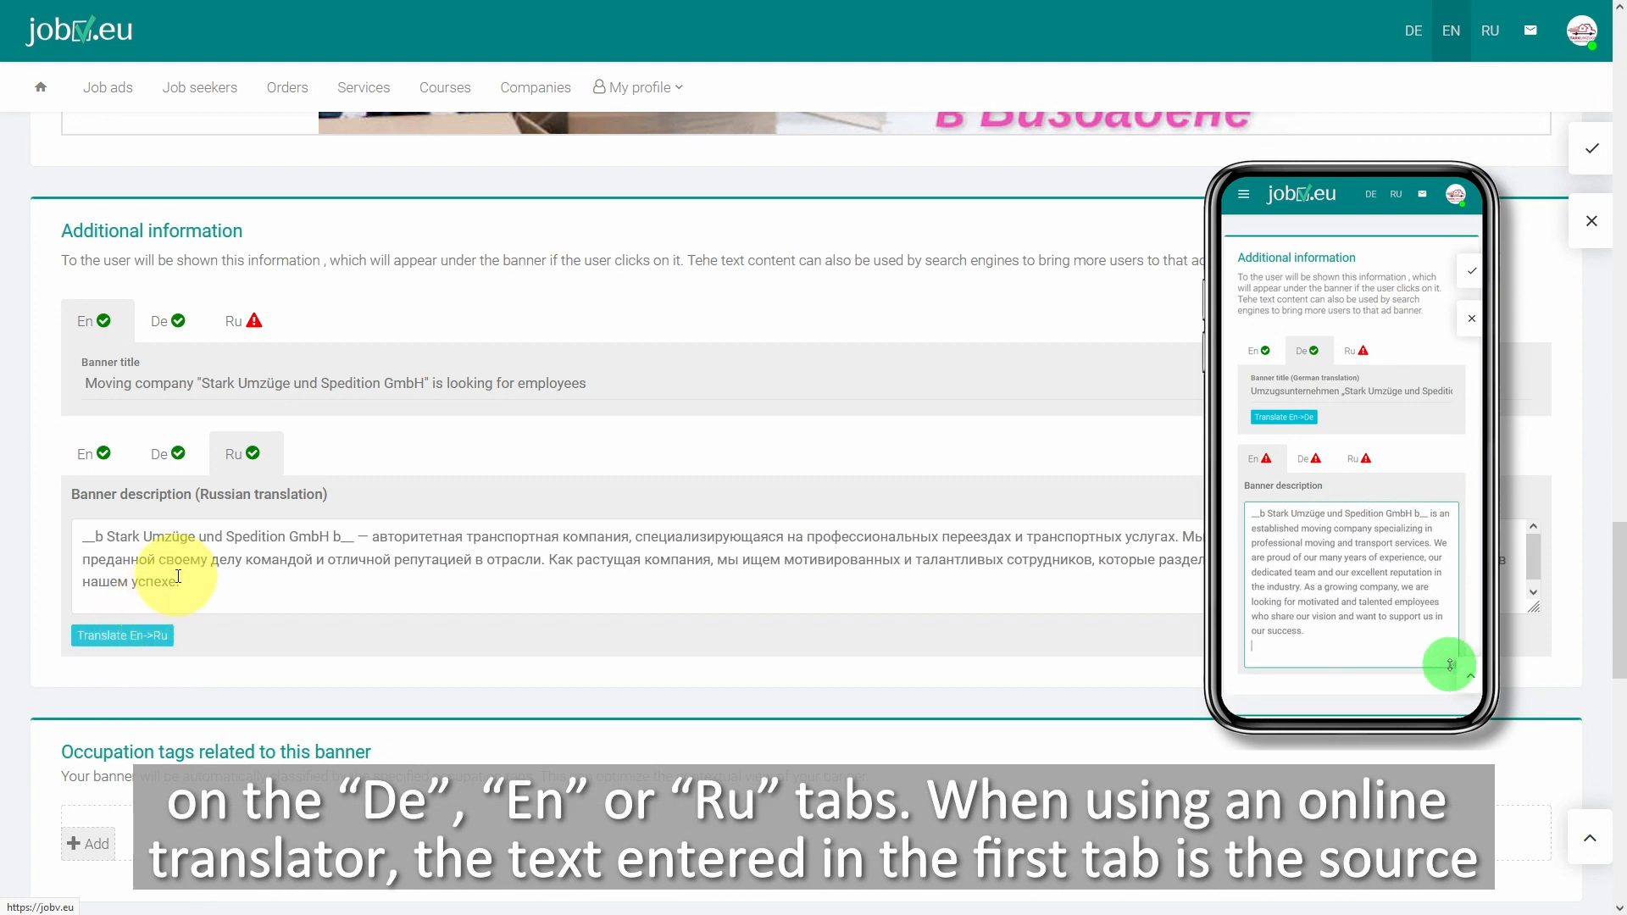
{"action": "left_click", "coordinate": [179, 458]}
{"action": "left_click", "coordinate": [101, 457]}
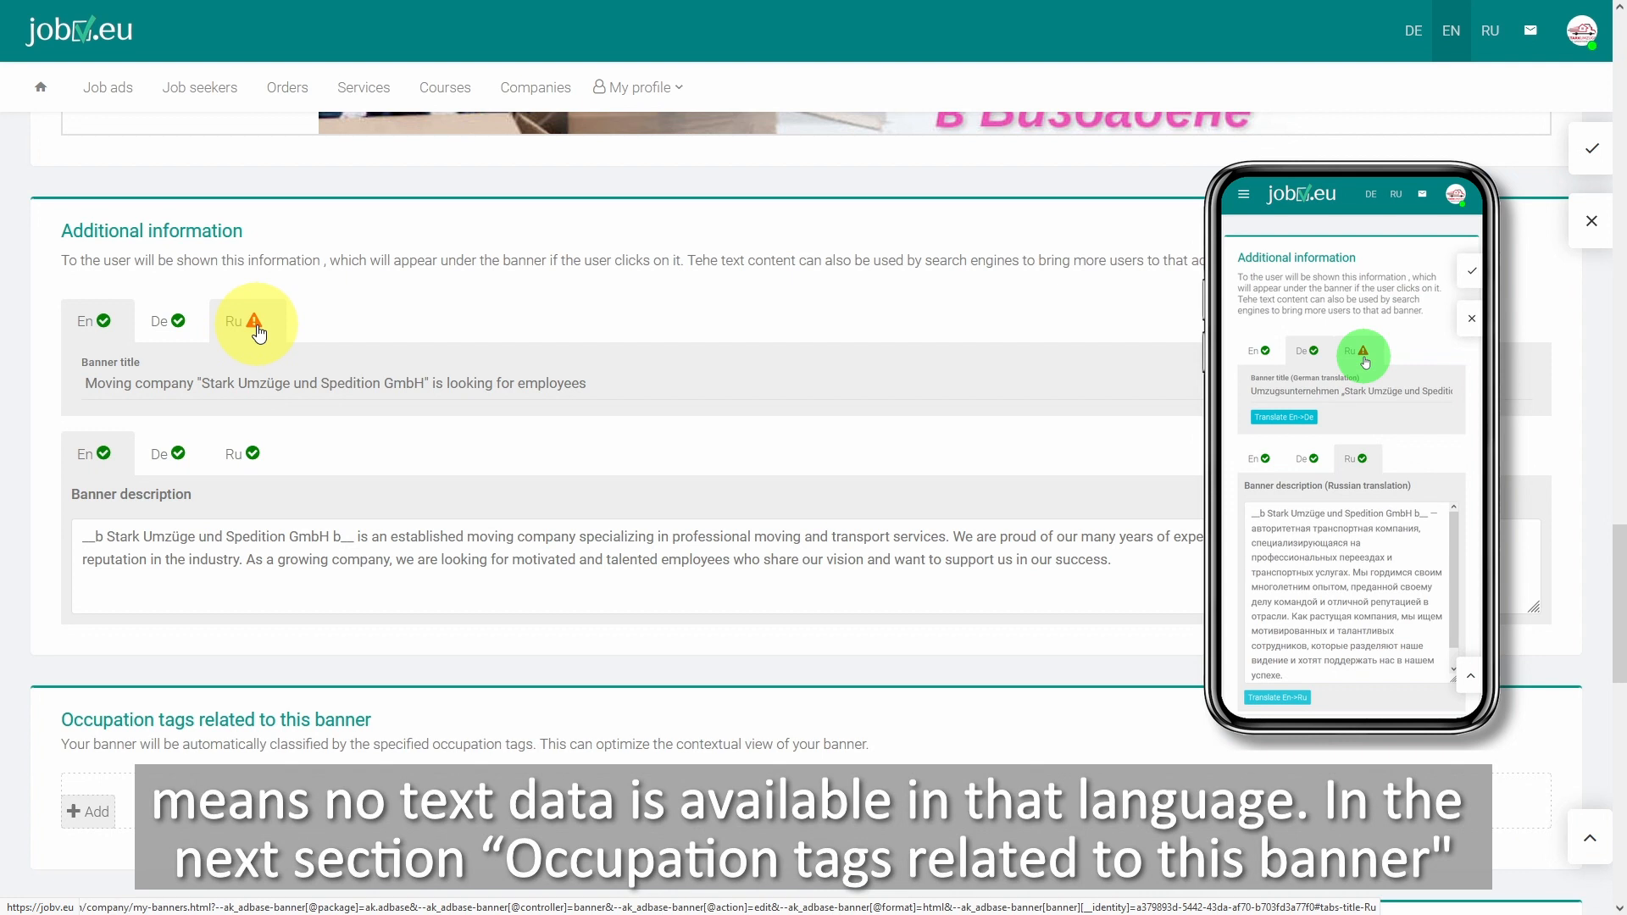
Open the occupation tag selection and browse the traffic, logistics, safety and security category down to traffic and logistics (without vehicle driving).
{"action": "scroll", "coordinate": [470, 521], "scroll_direction": "down", "scroll_amount": 5}
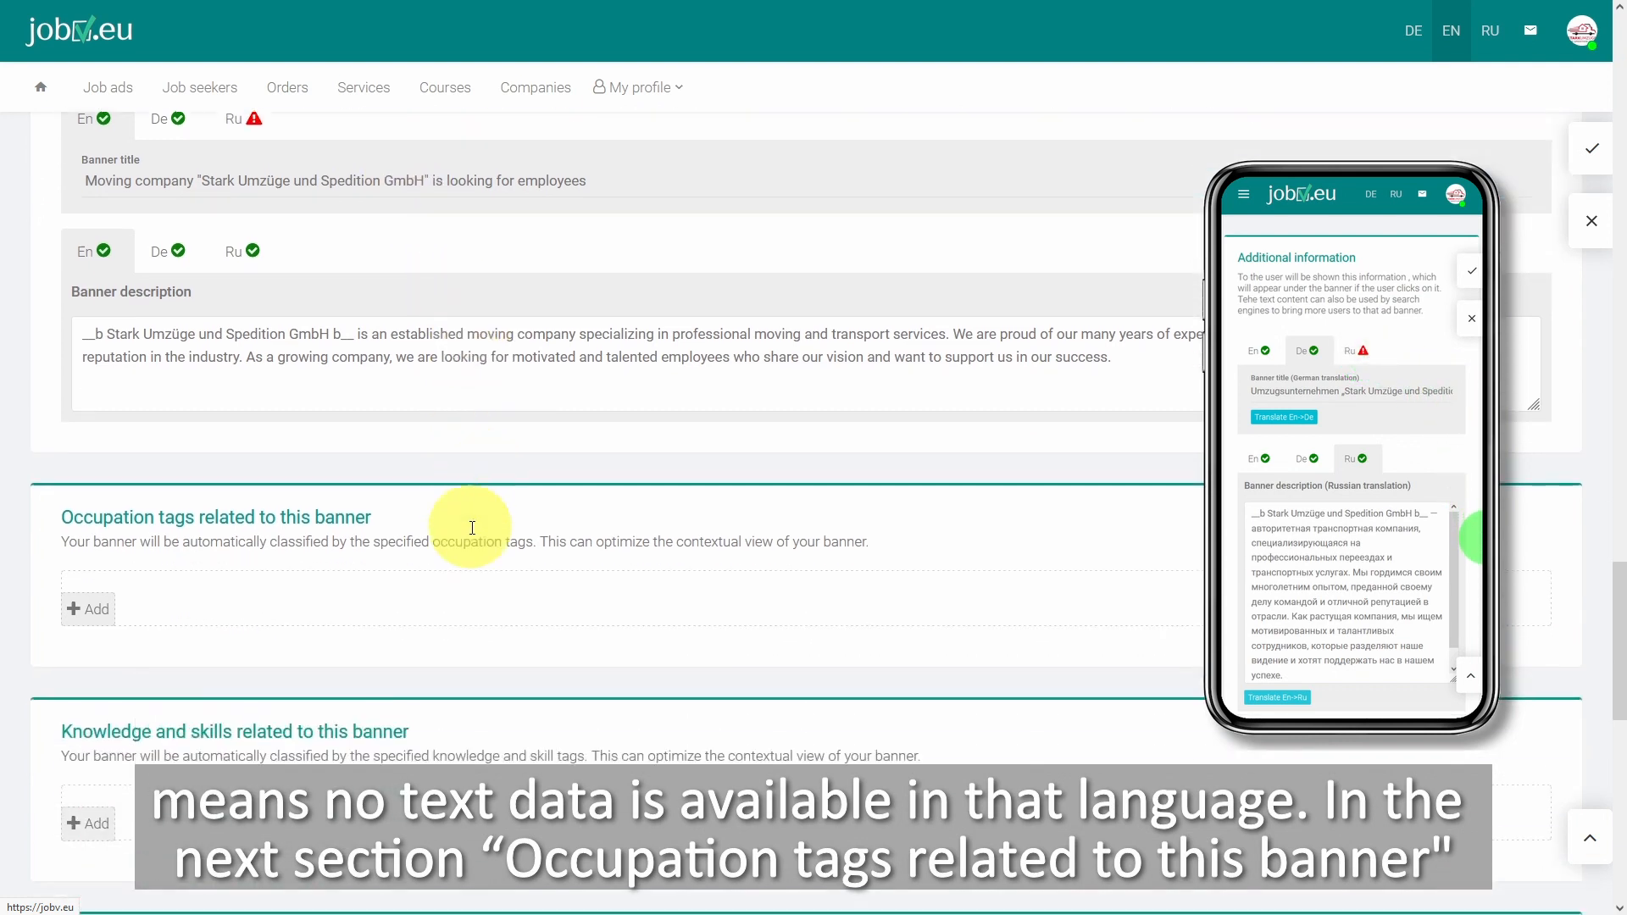
{"action": "scroll", "coordinate": [472, 527], "scroll_direction": "down", "scroll_amount": 1}
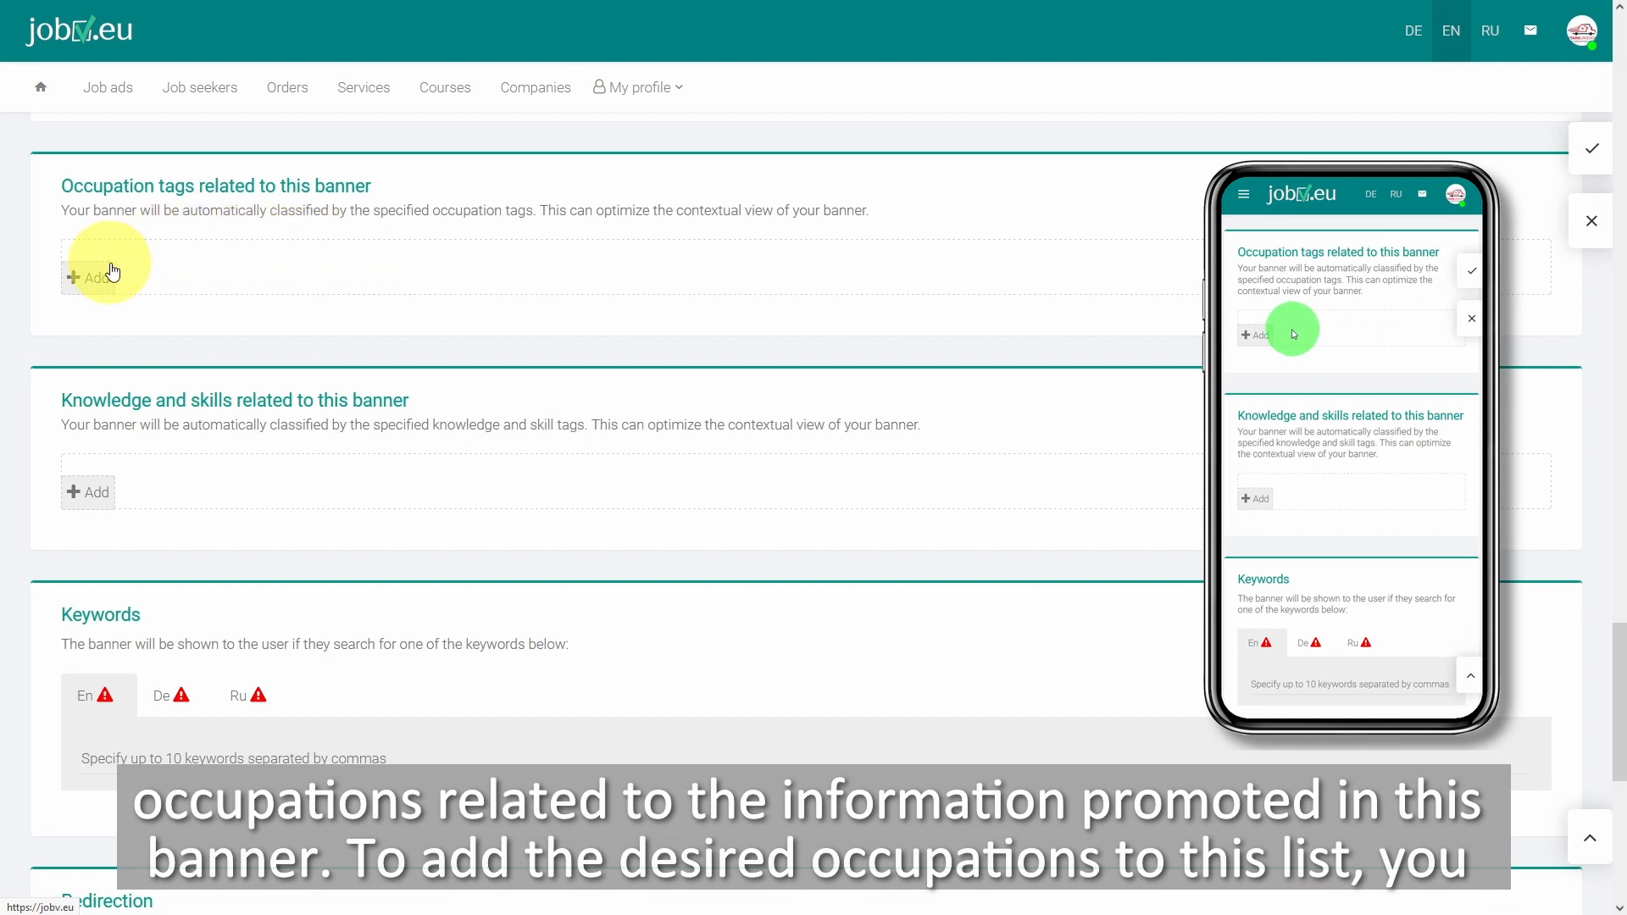
{"action": "left_click", "coordinate": [99, 277]}
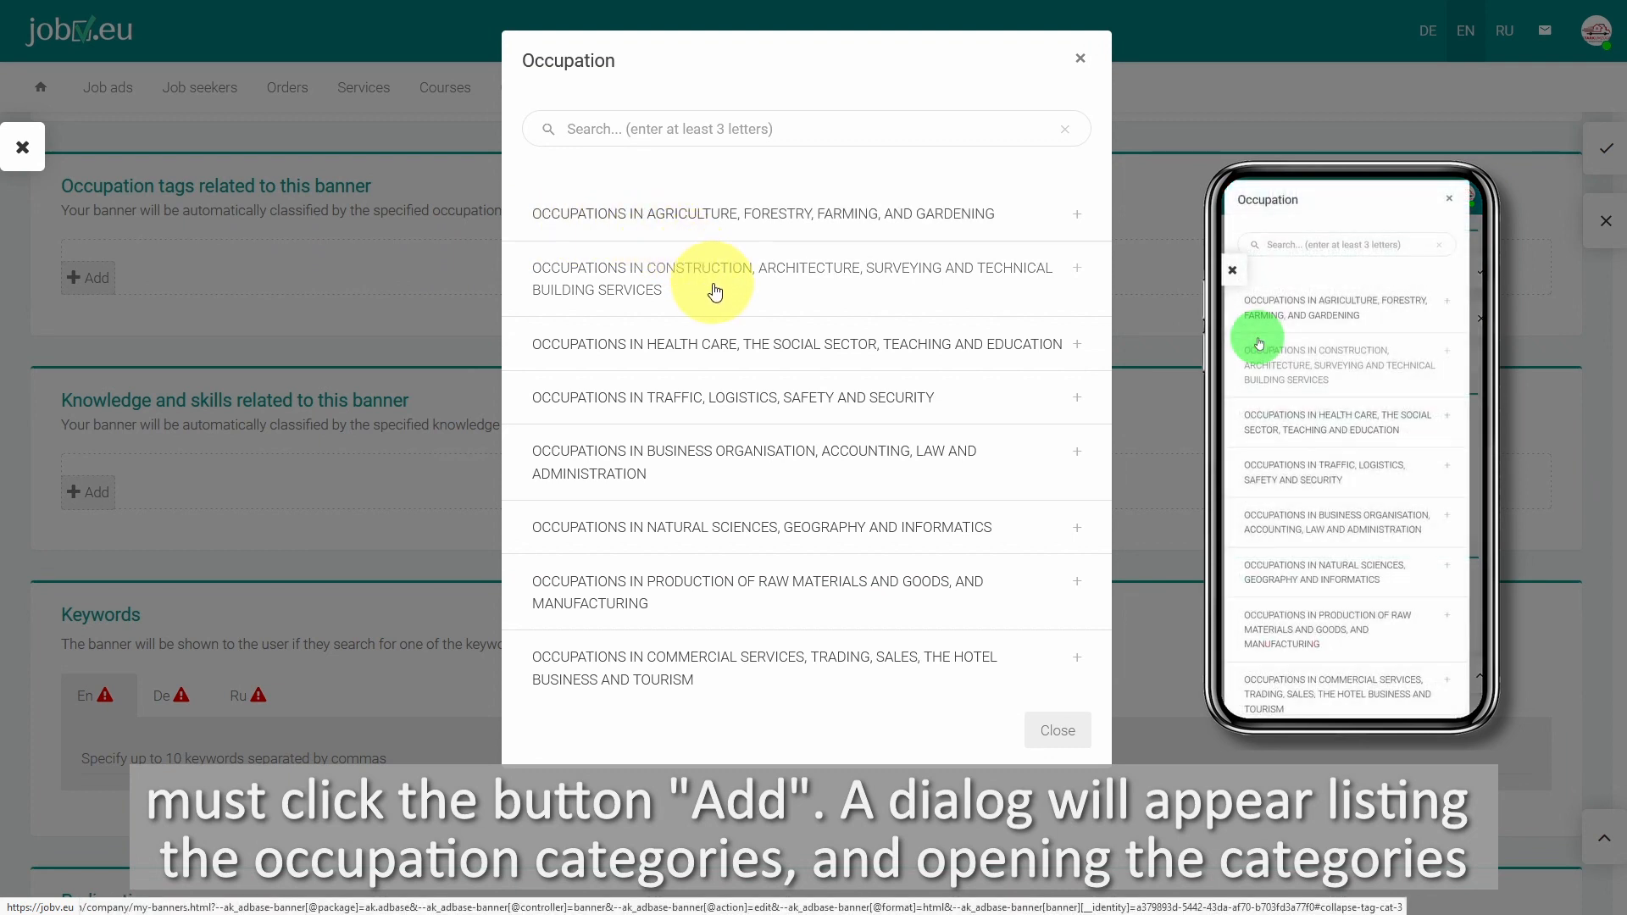
{"action": "left_click", "coordinate": [709, 410]}
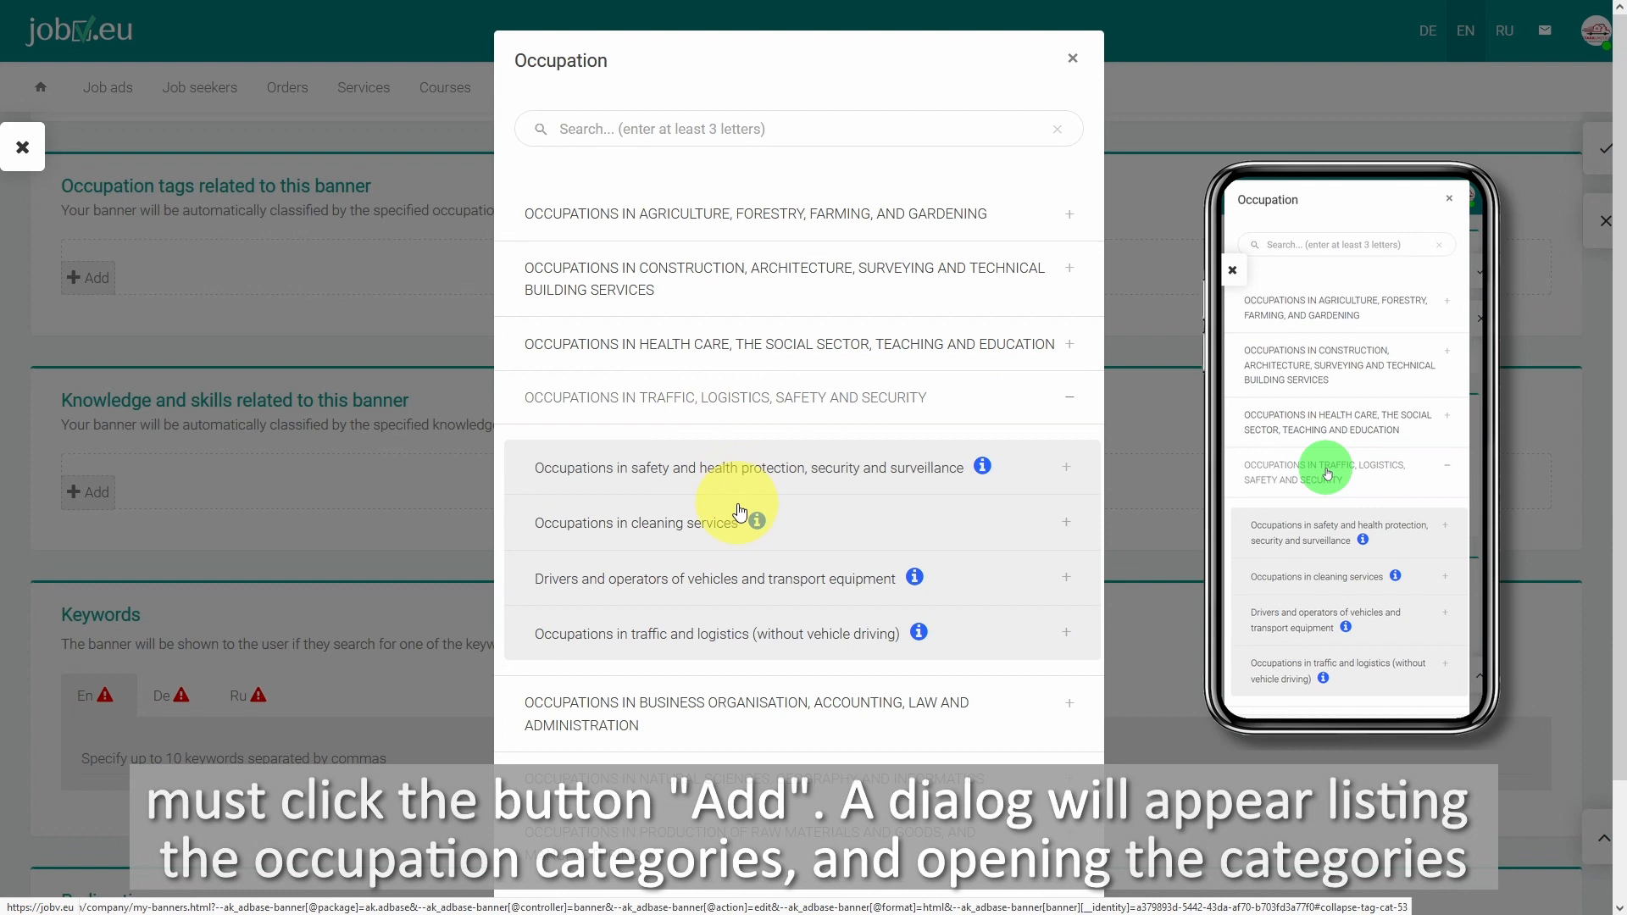
{"action": "left_click", "coordinate": [739, 642]}
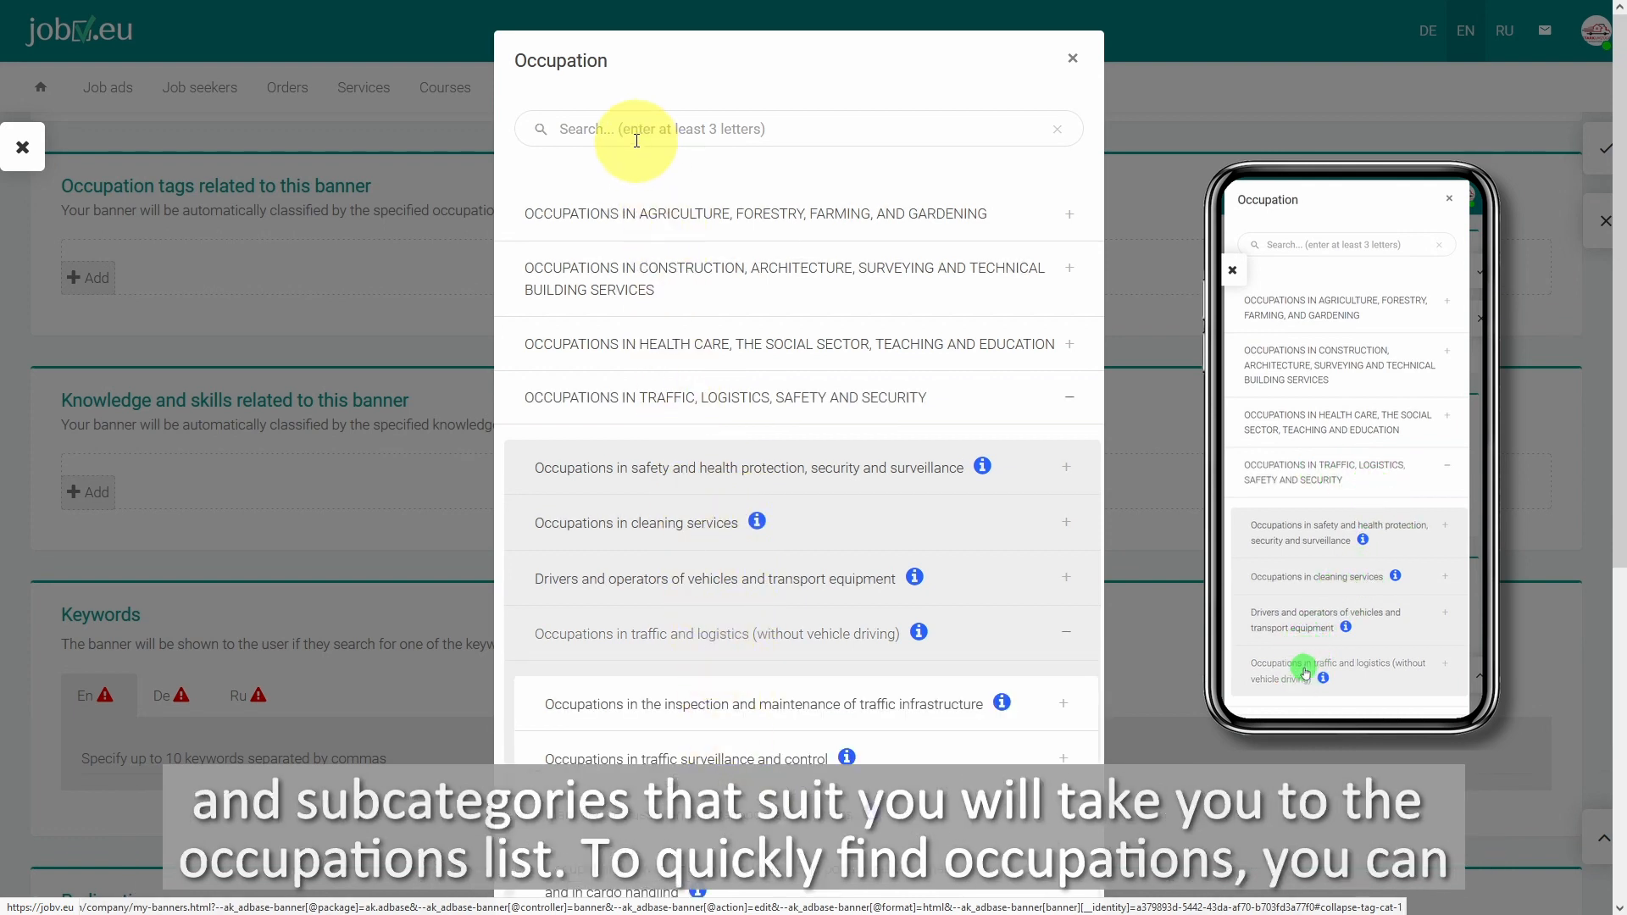
Search occupations for "movin" and add the tags "Skilled worker - moving service" and "Skilled worker - furniture, kitchen and moving services".
{"action": "left_click", "coordinate": [605, 128]}
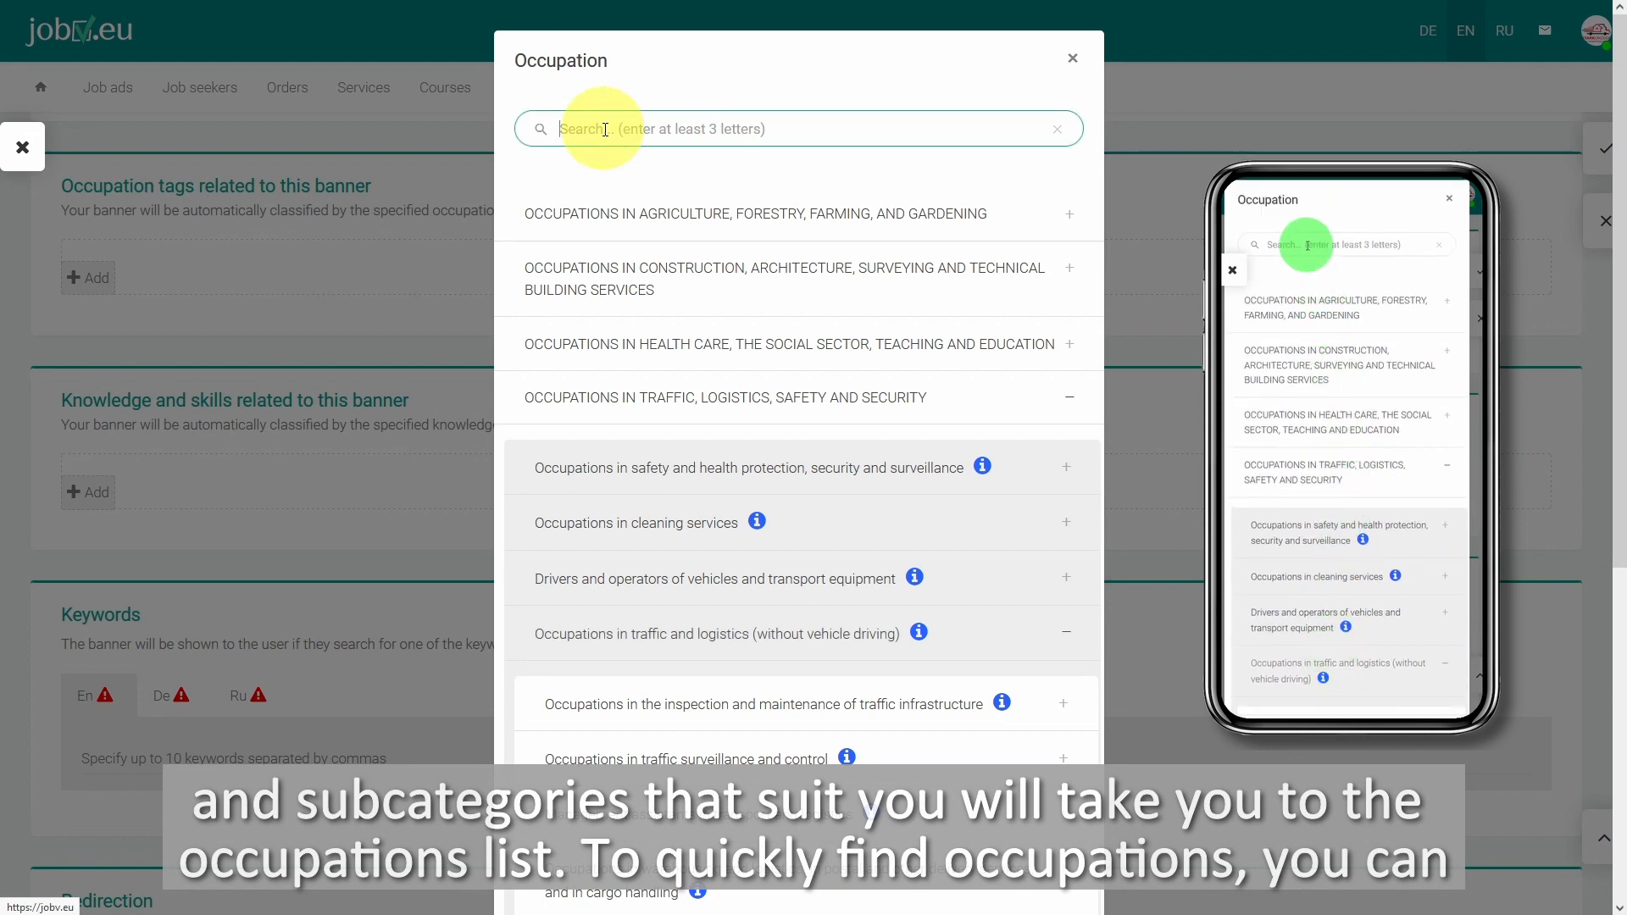
{"action": "type", "text": "movin"}
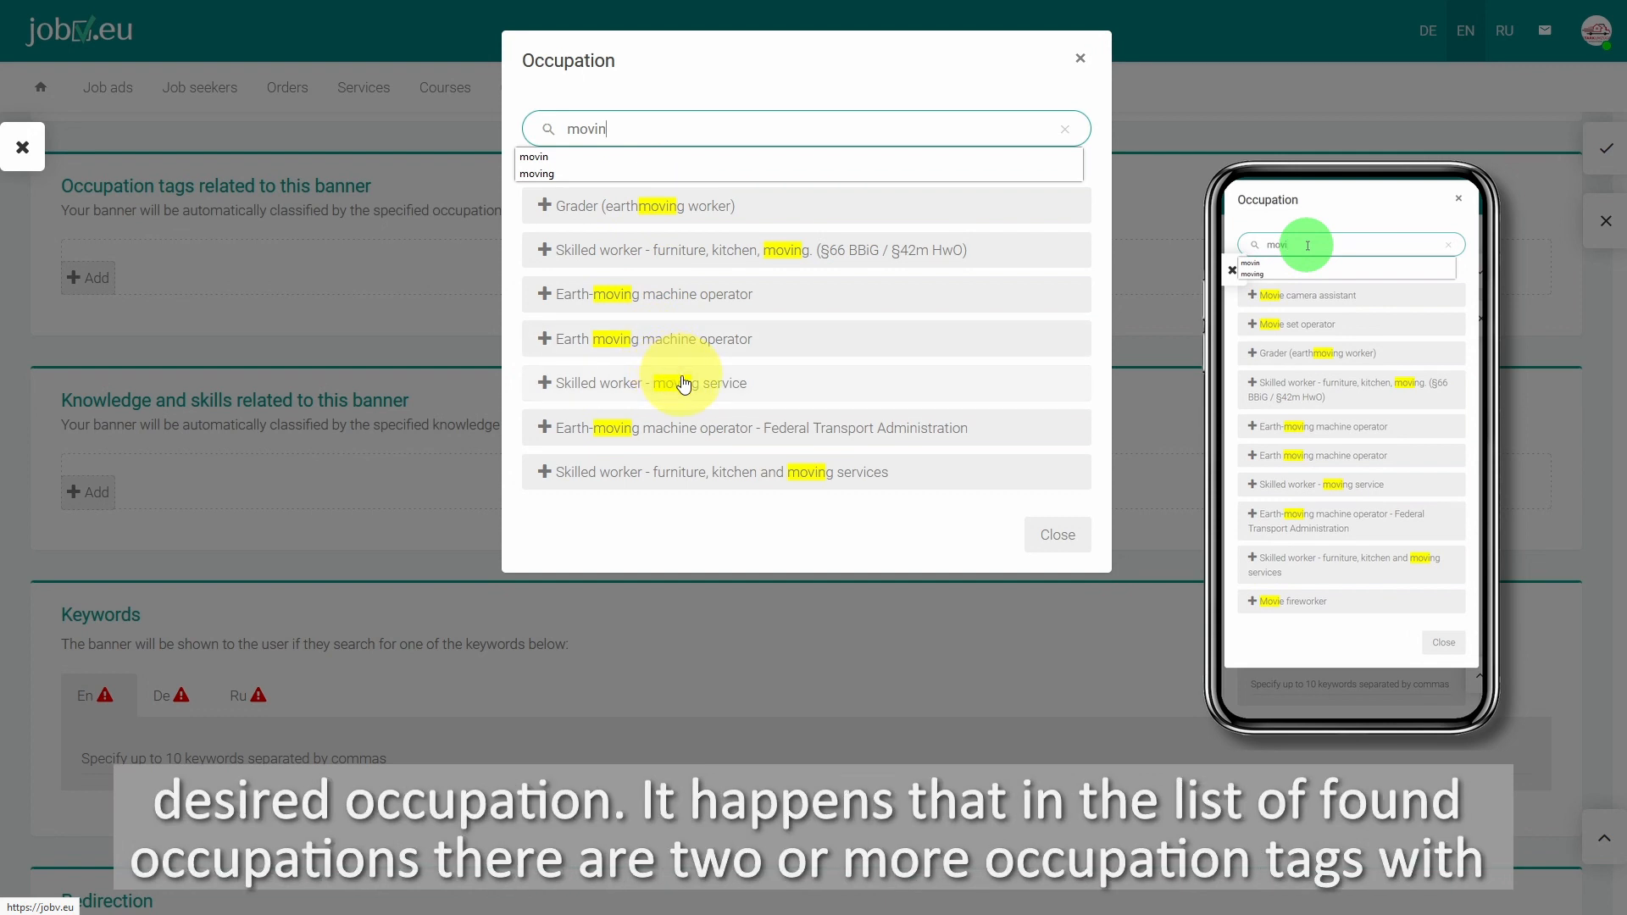
{"action": "left_click", "coordinate": [777, 391]}
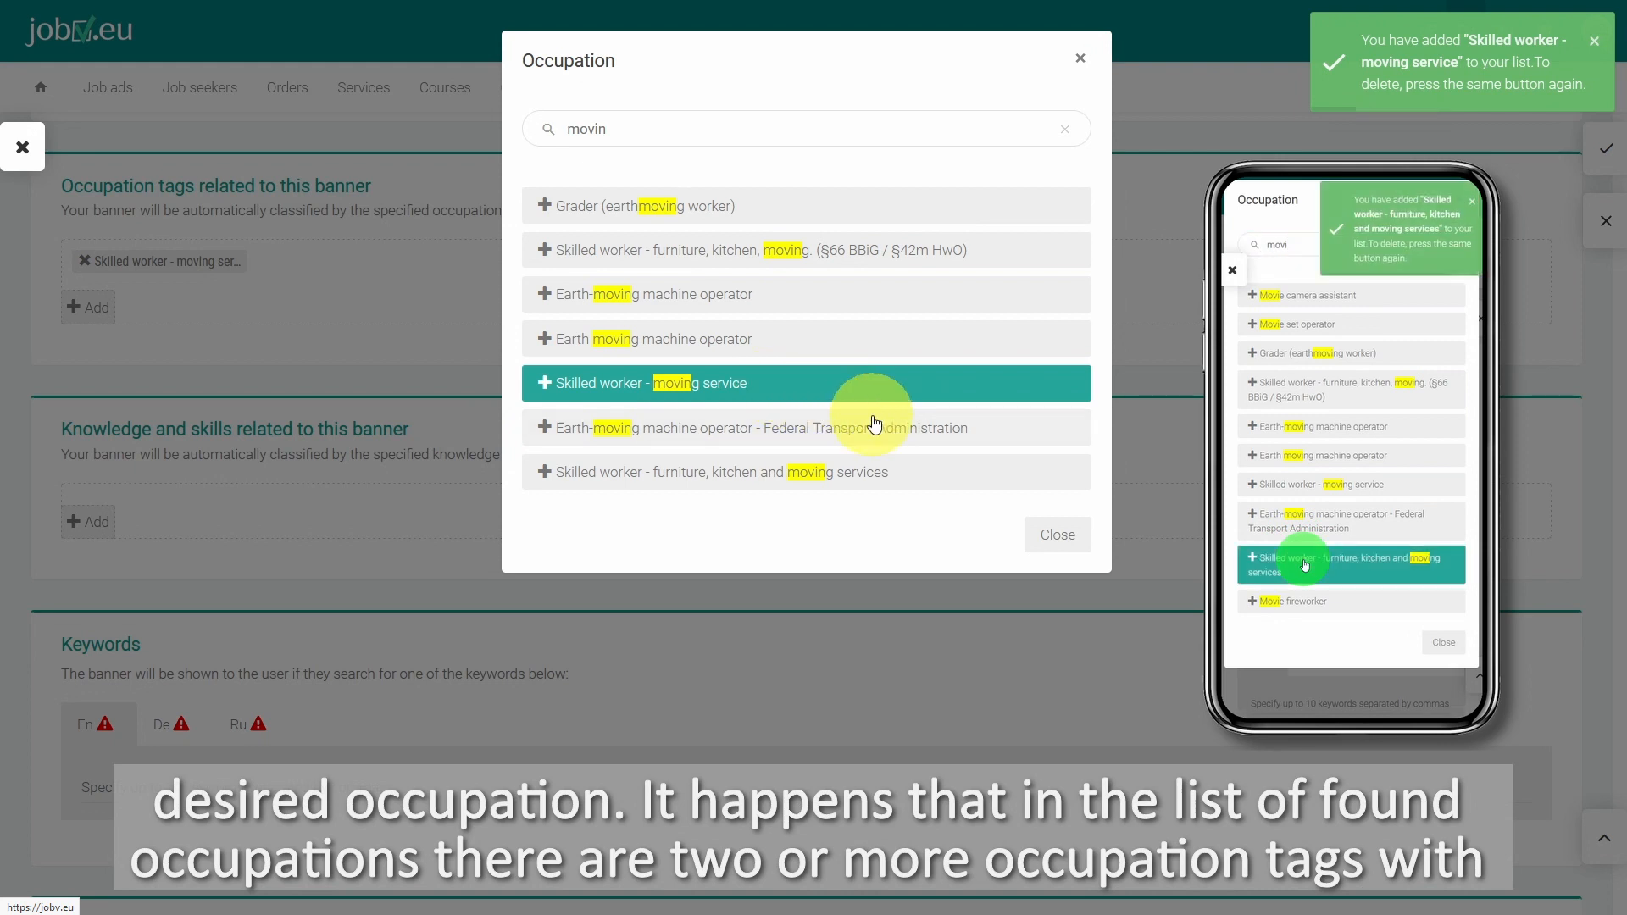
{"action": "left_click", "coordinate": [894, 481]}
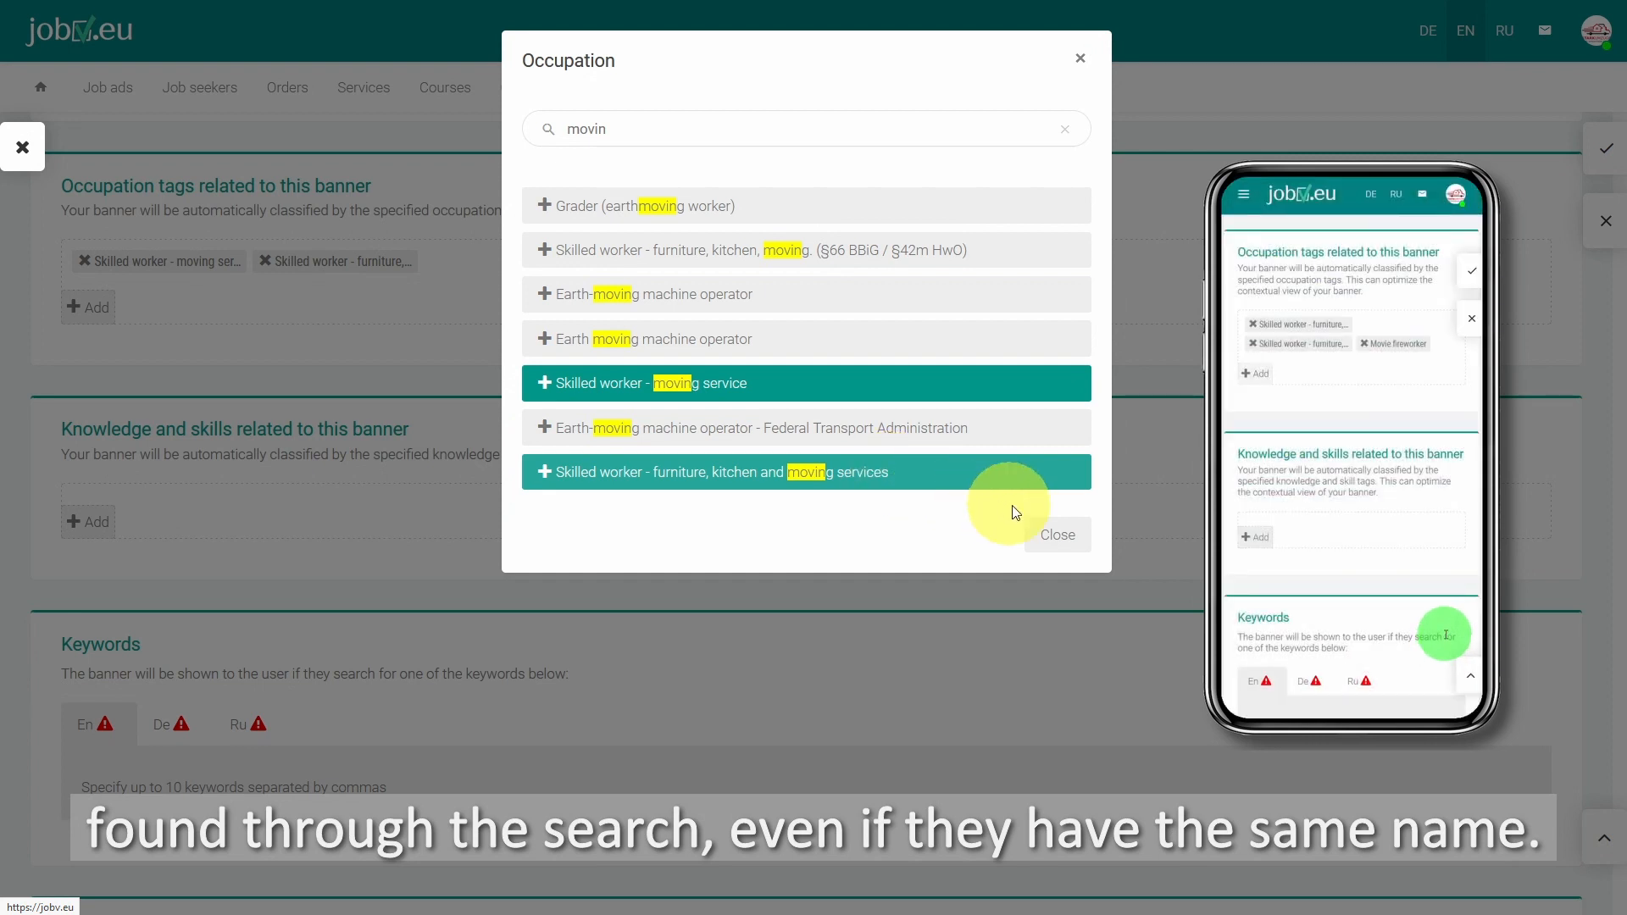
{"action": "left_click", "coordinate": [1055, 539]}
Open the knowledge and skills tag selection and browse the knowledge of goods and products category.
{"action": "scroll", "coordinate": [483, 284], "scroll_direction": "down", "scroll_amount": 3}
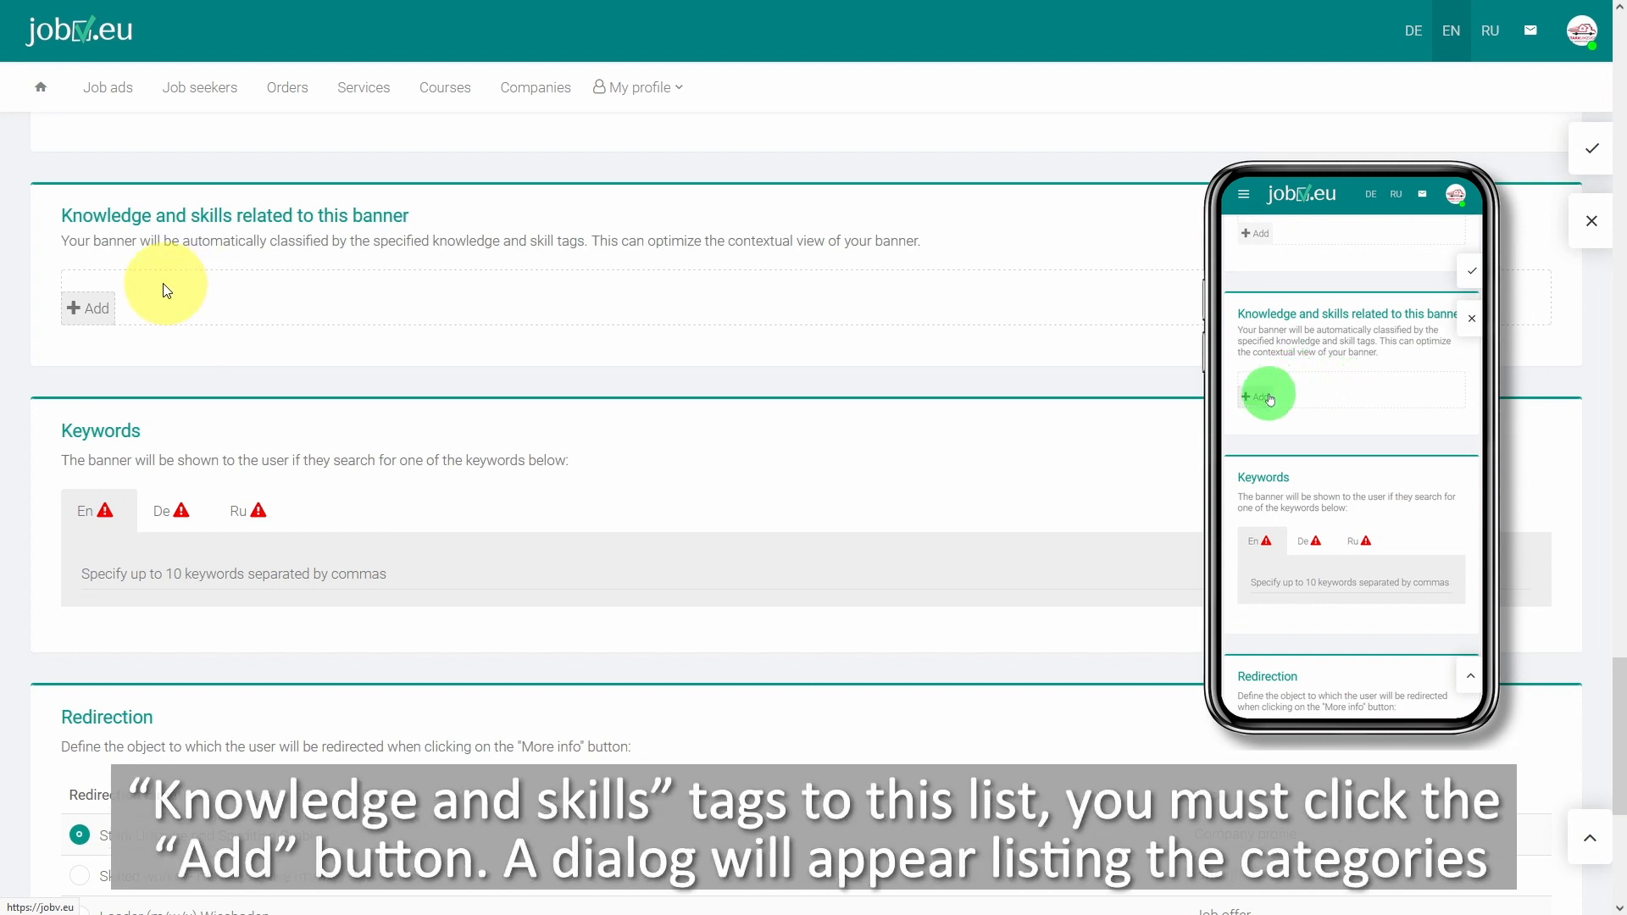
{"action": "left_click", "coordinate": [100, 307]}
{"action": "left_click", "coordinate": [99, 310]}
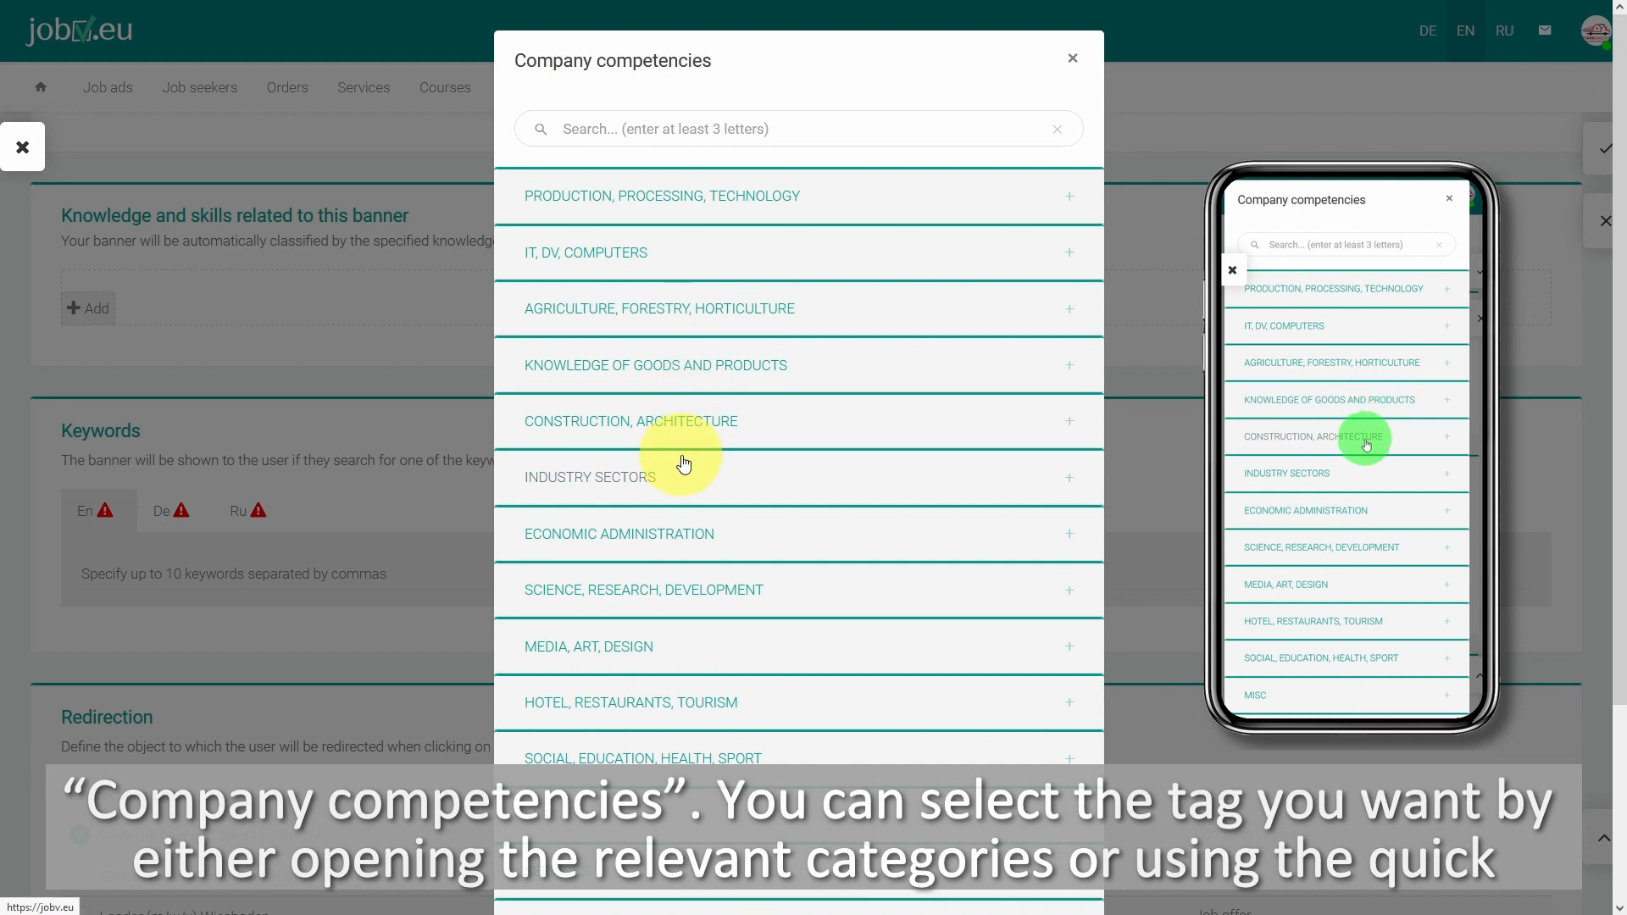
{"action": "left_click", "coordinate": [730, 371]}
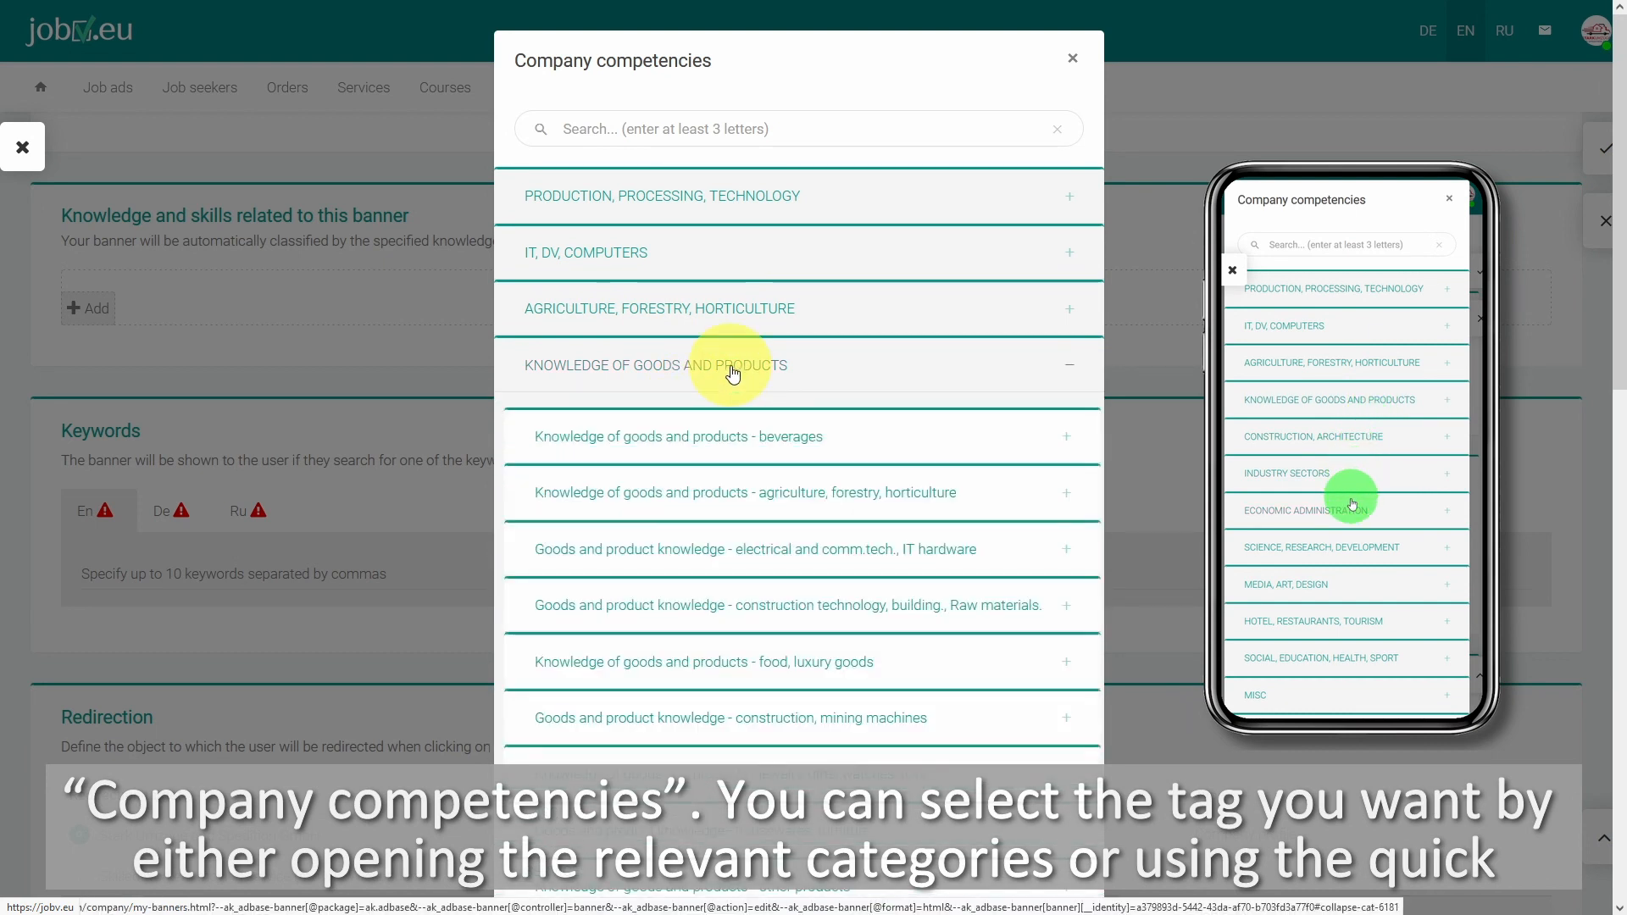
{"action": "left_click", "coordinate": [733, 373]}
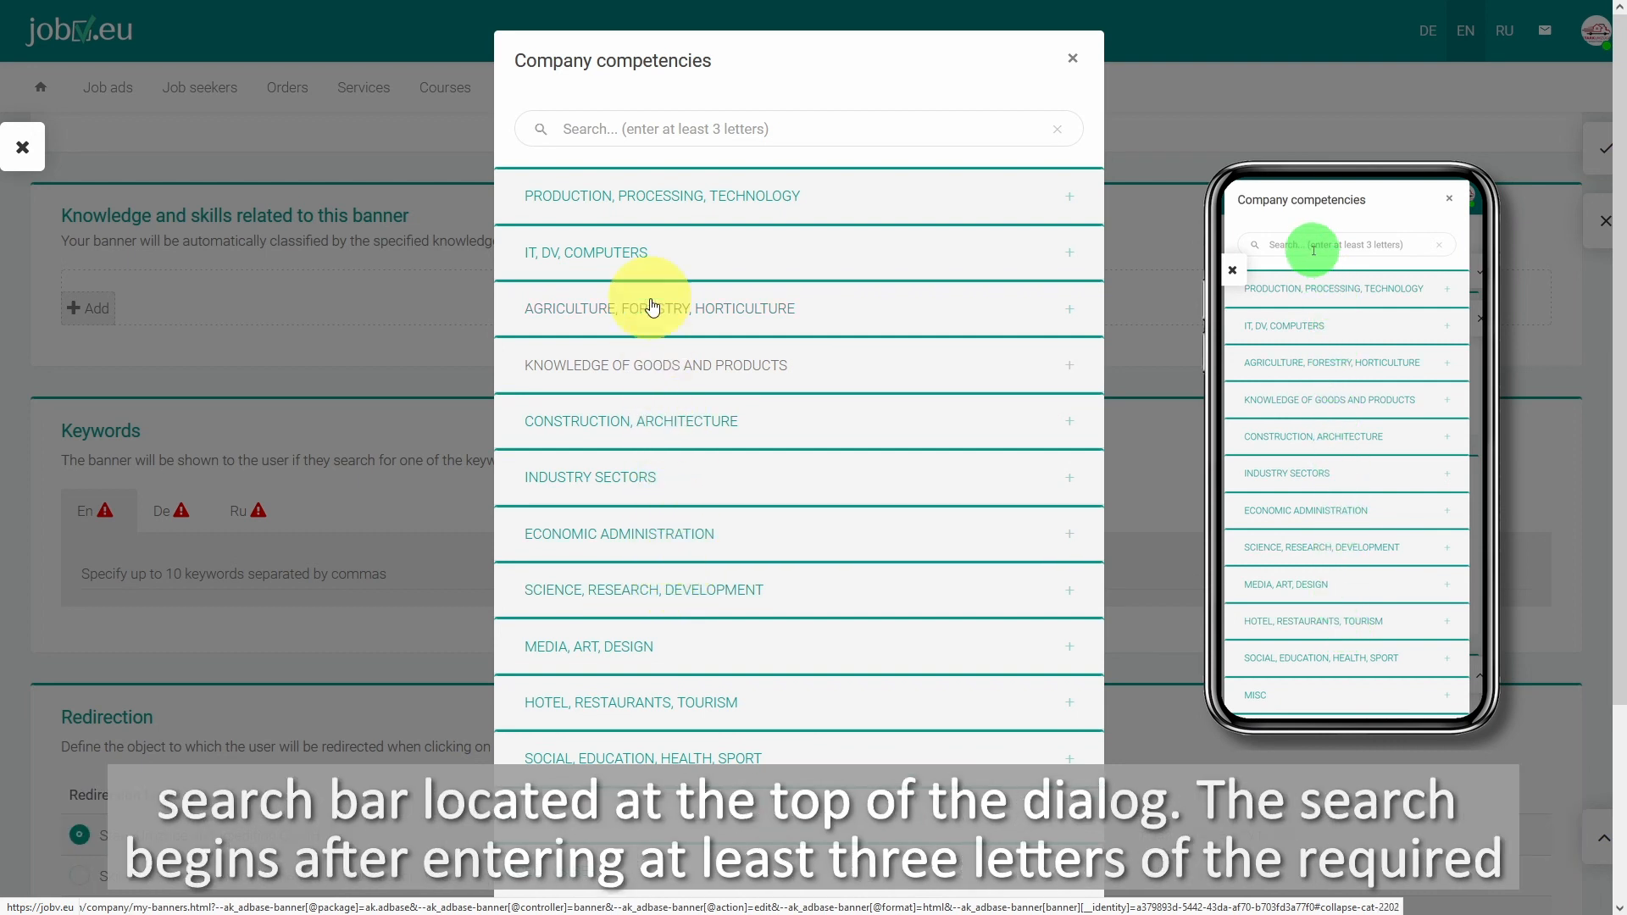
Search the competencies for "remov" and add only the "Removals" tag, adding and removing "Remove the sponge" along the way.
{"action": "left_click", "coordinate": [606, 128]}
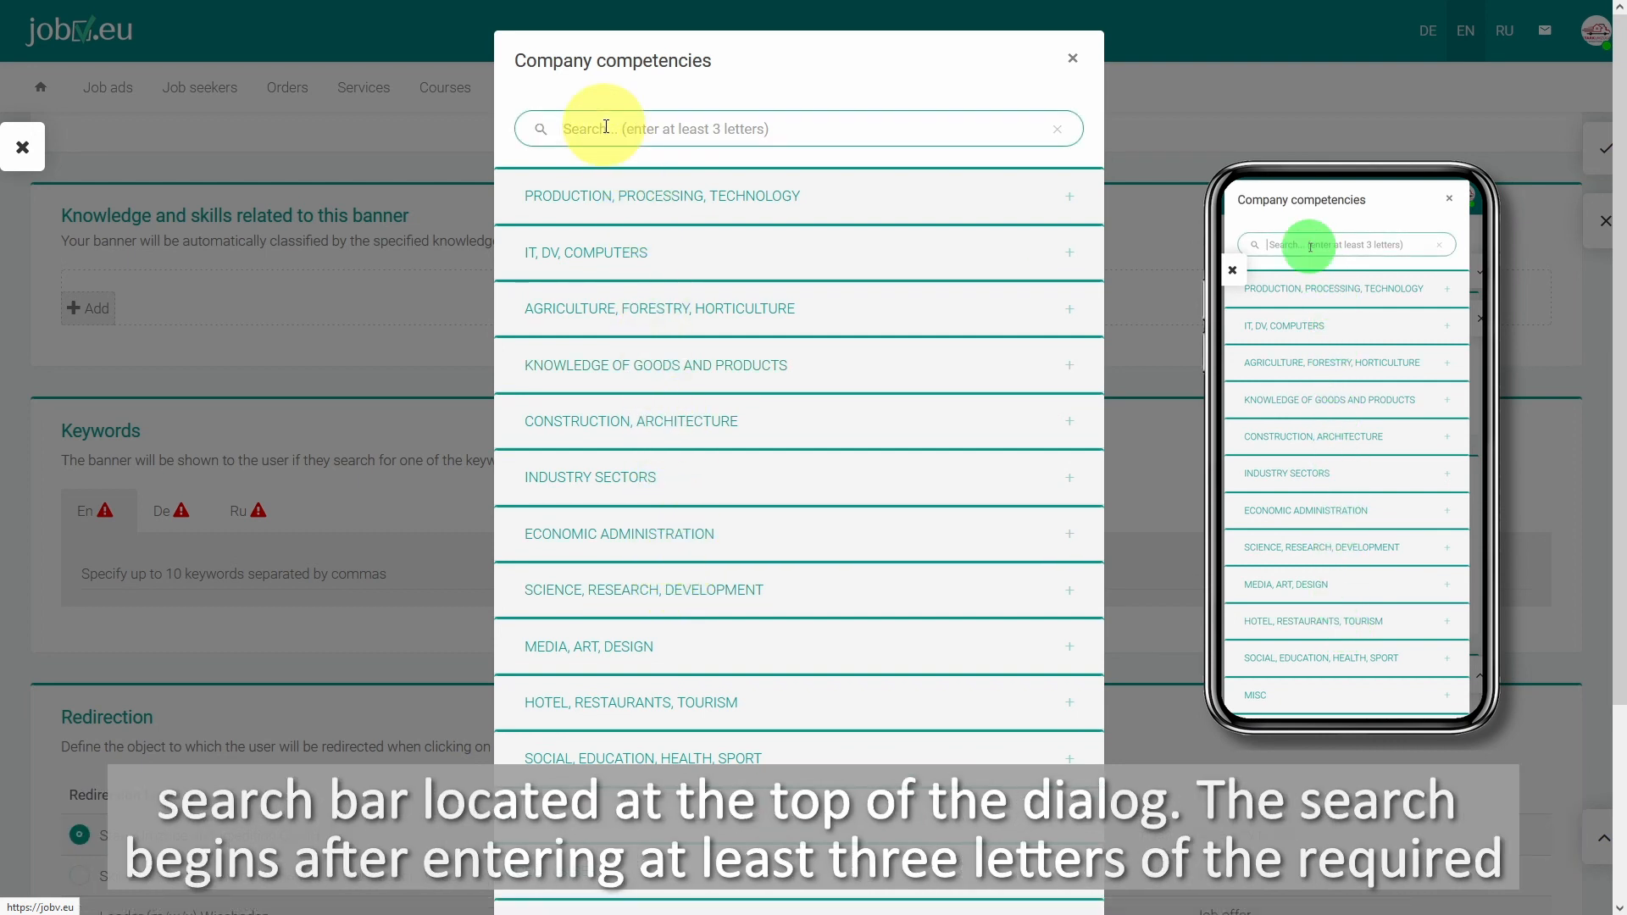
{"action": "type", "text": "remov"}
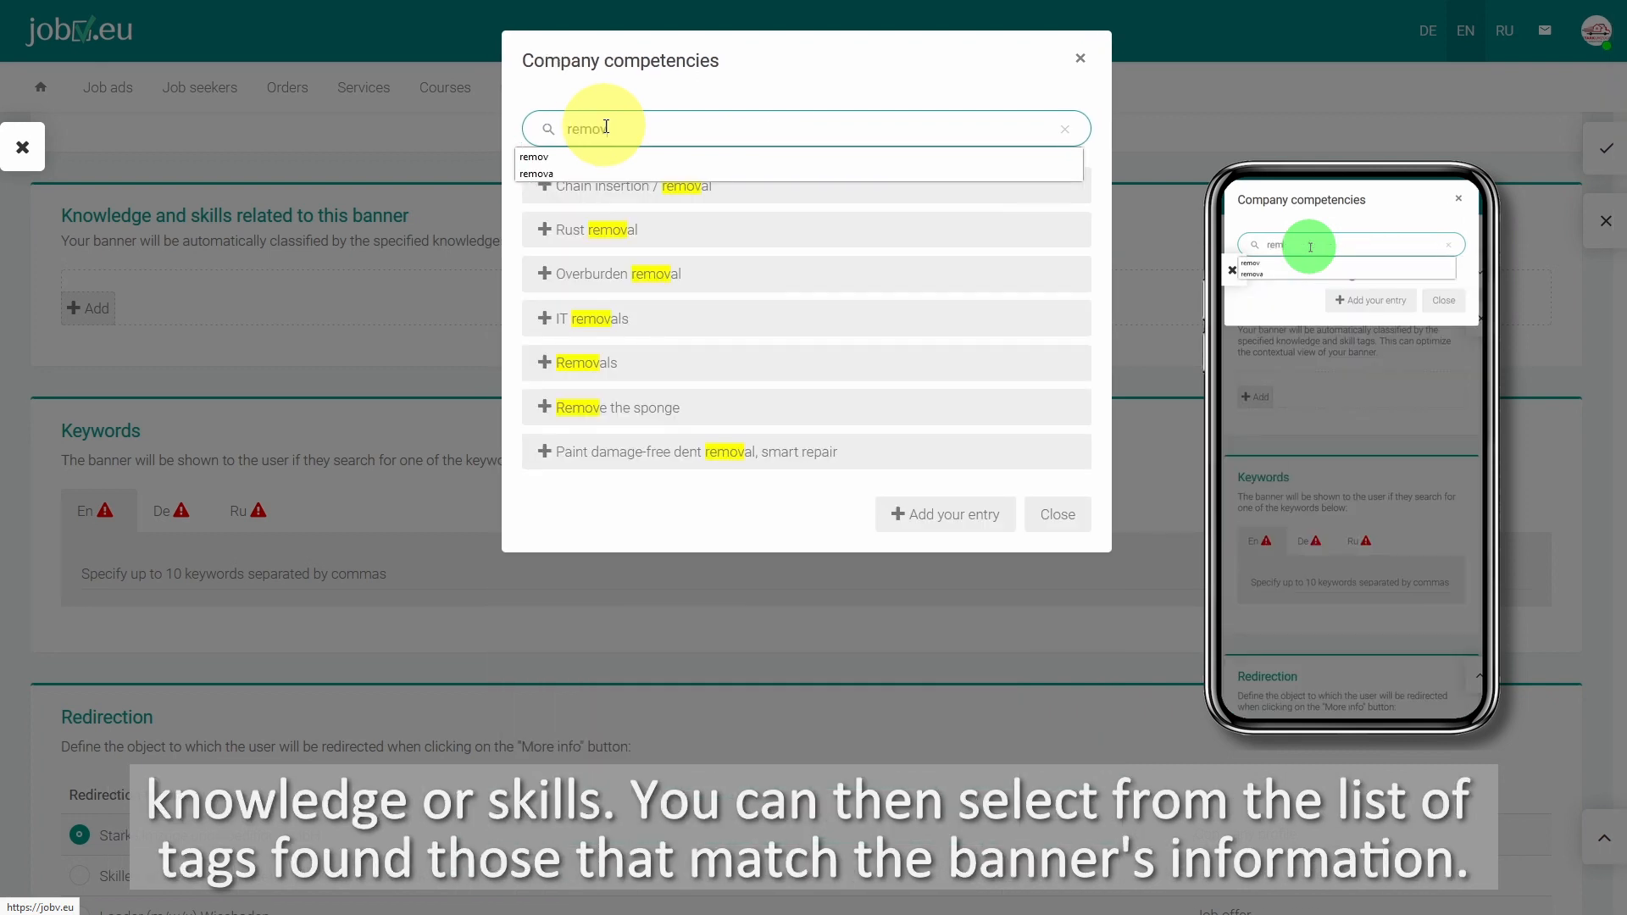
{"action": "left_click", "coordinate": [710, 371]}
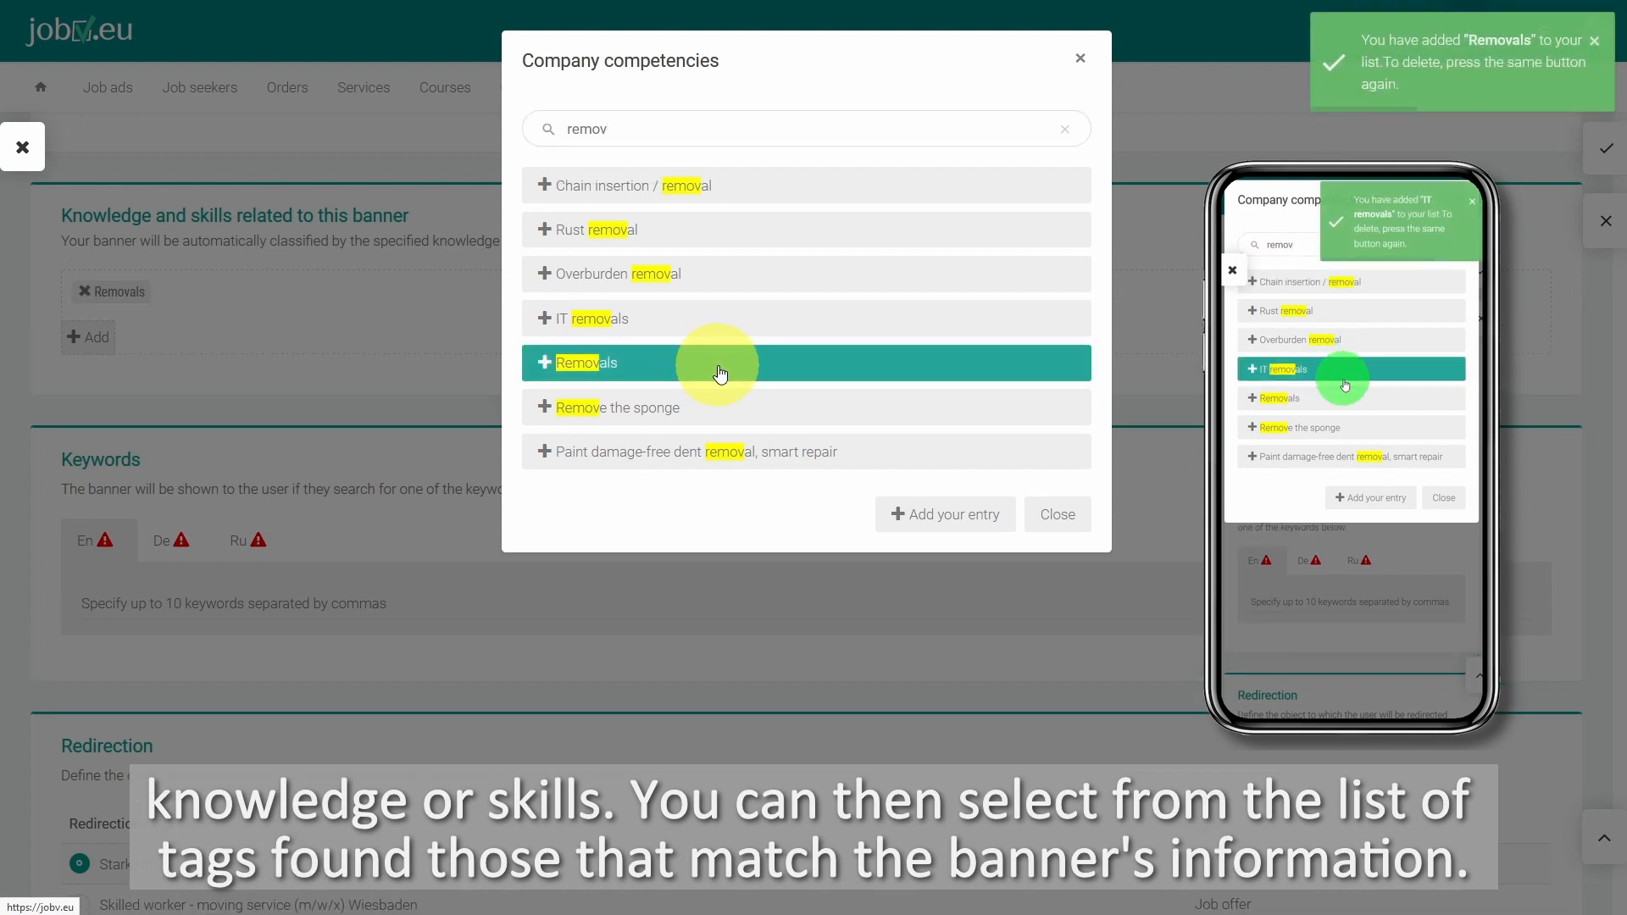
{"action": "left_click", "coordinate": [804, 421]}
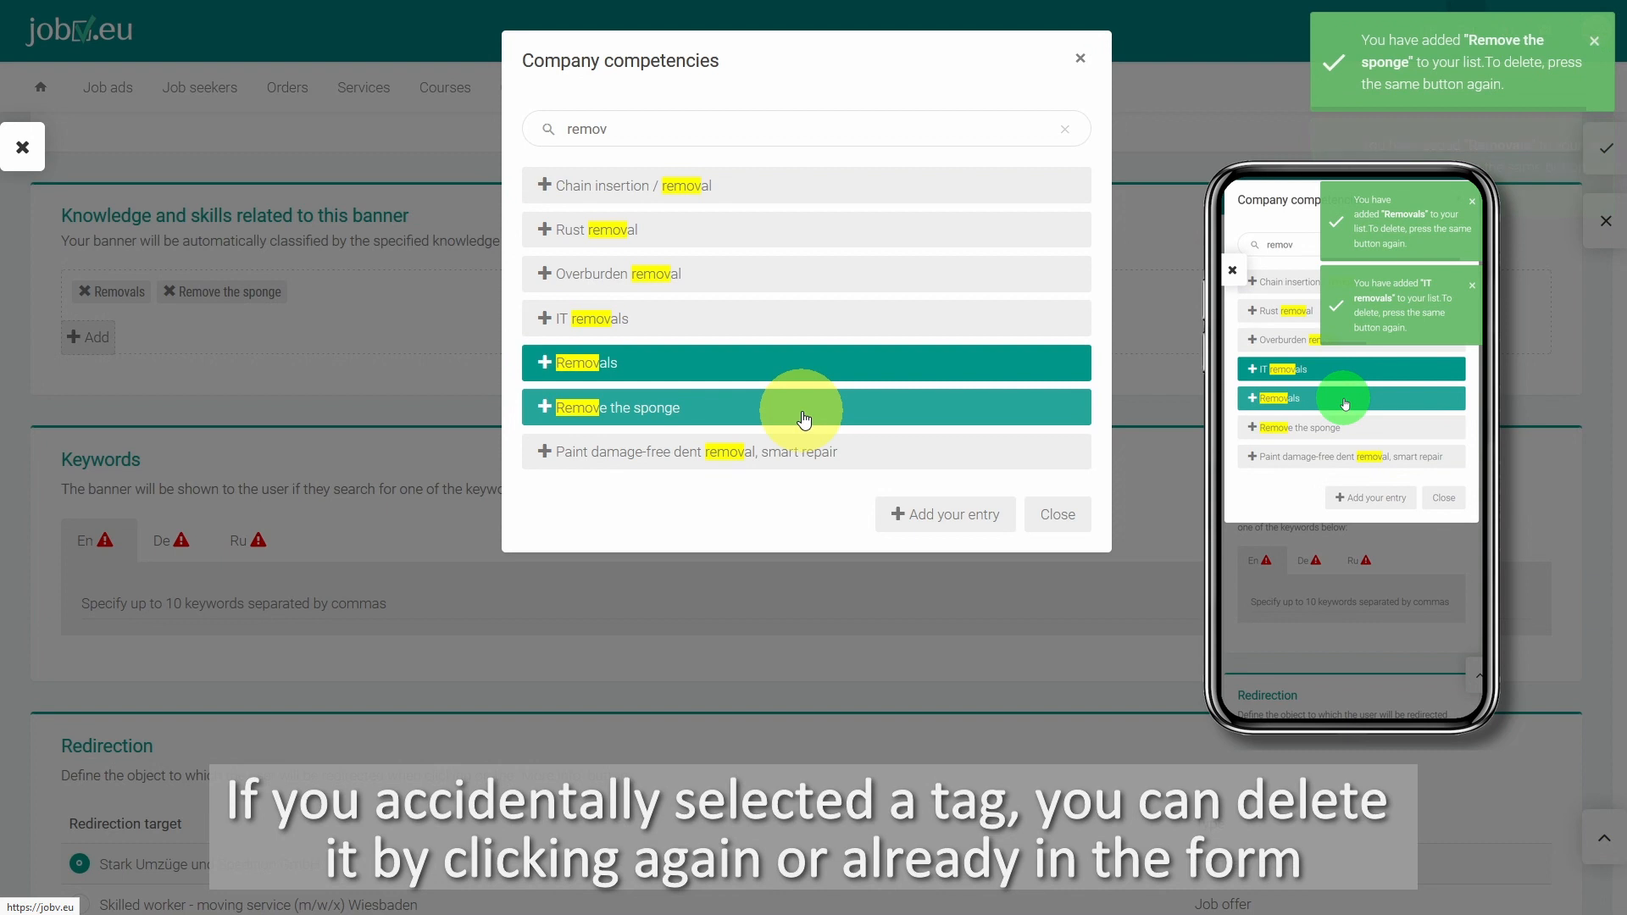
{"action": "left_click", "coordinate": [805, 418]}
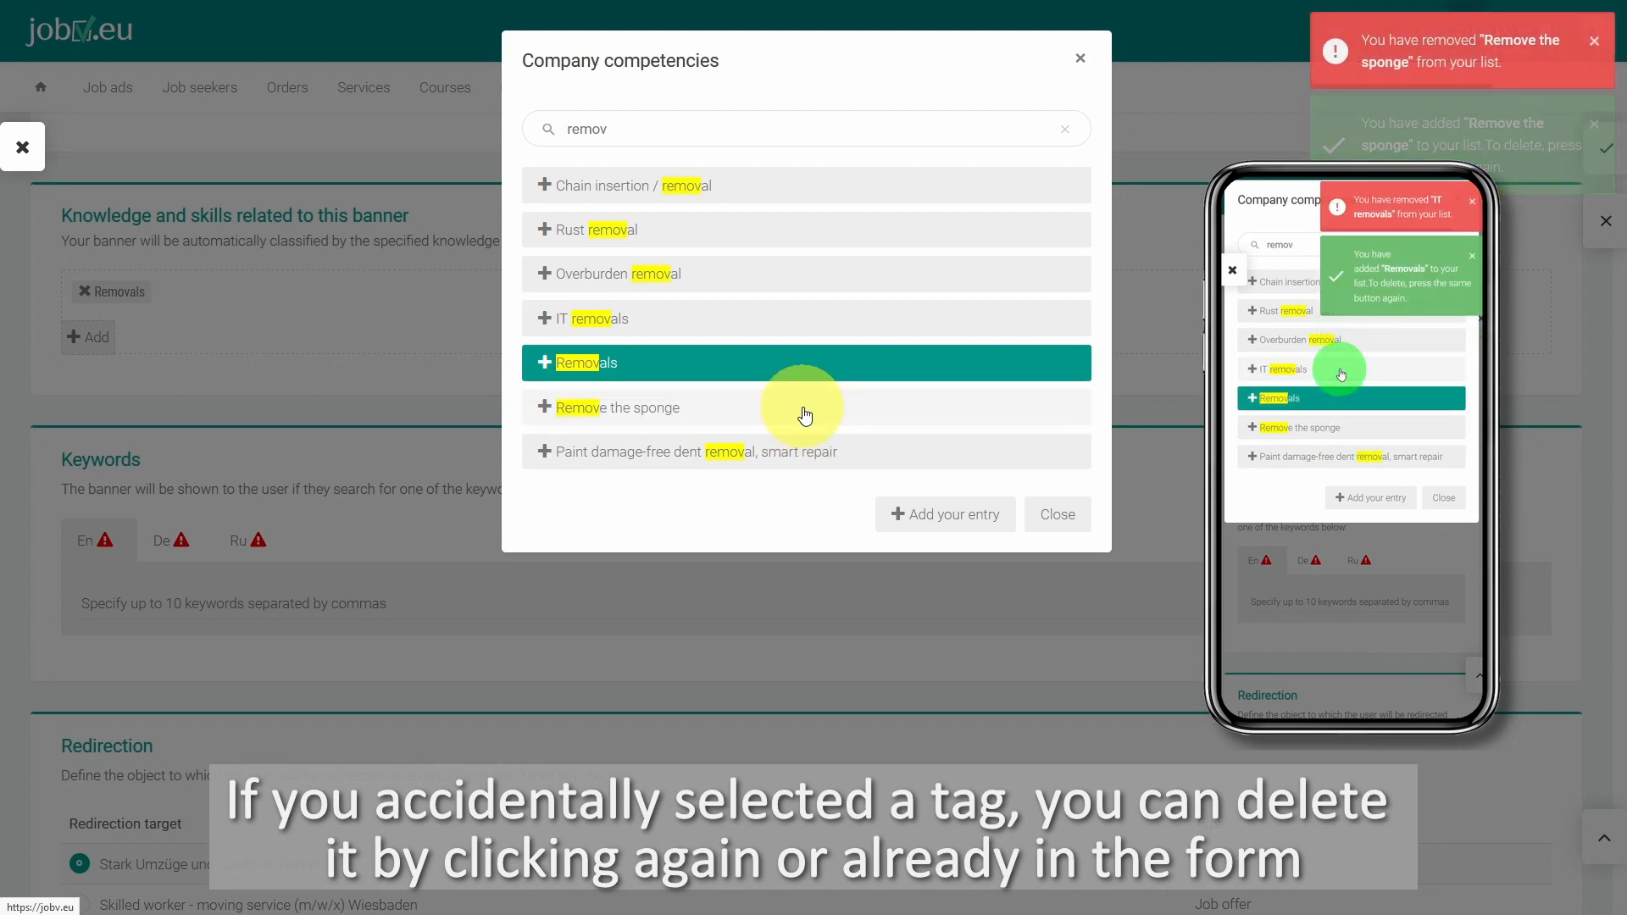
{"action": "left_click", "coordinate": [1079, 524]}
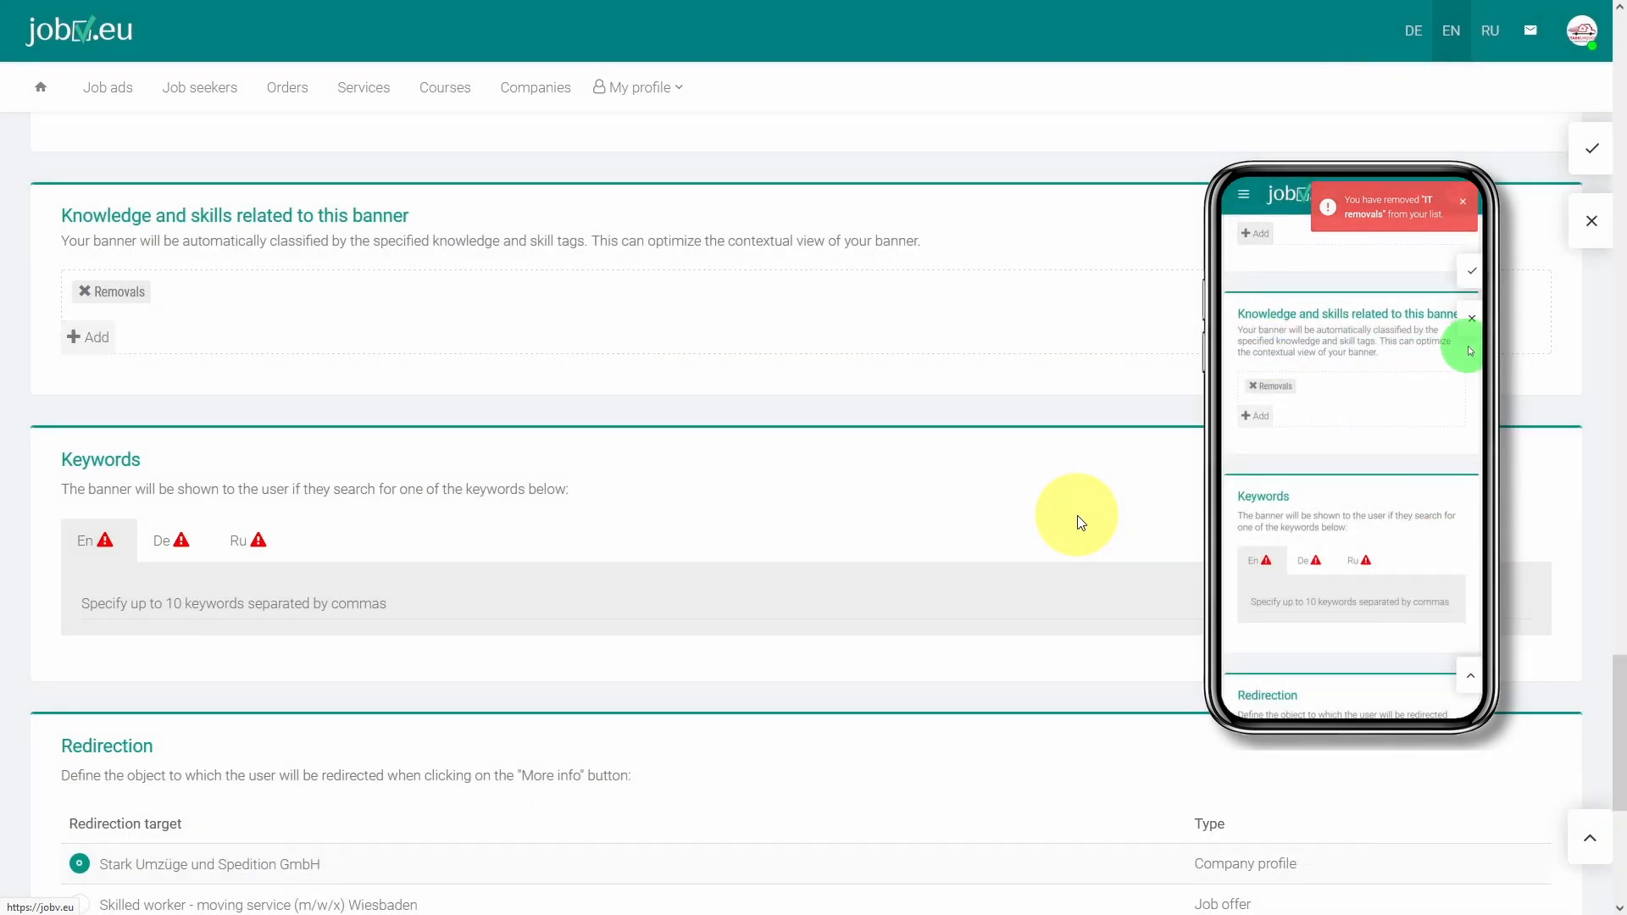
Enter the English keywords "Moving, moving helpers, moving employees" and translate them into German and Russian.
{"action": "scroll", "coordinate": [366, 434], "scroll_direction": "down", "scroll_amount": 3}
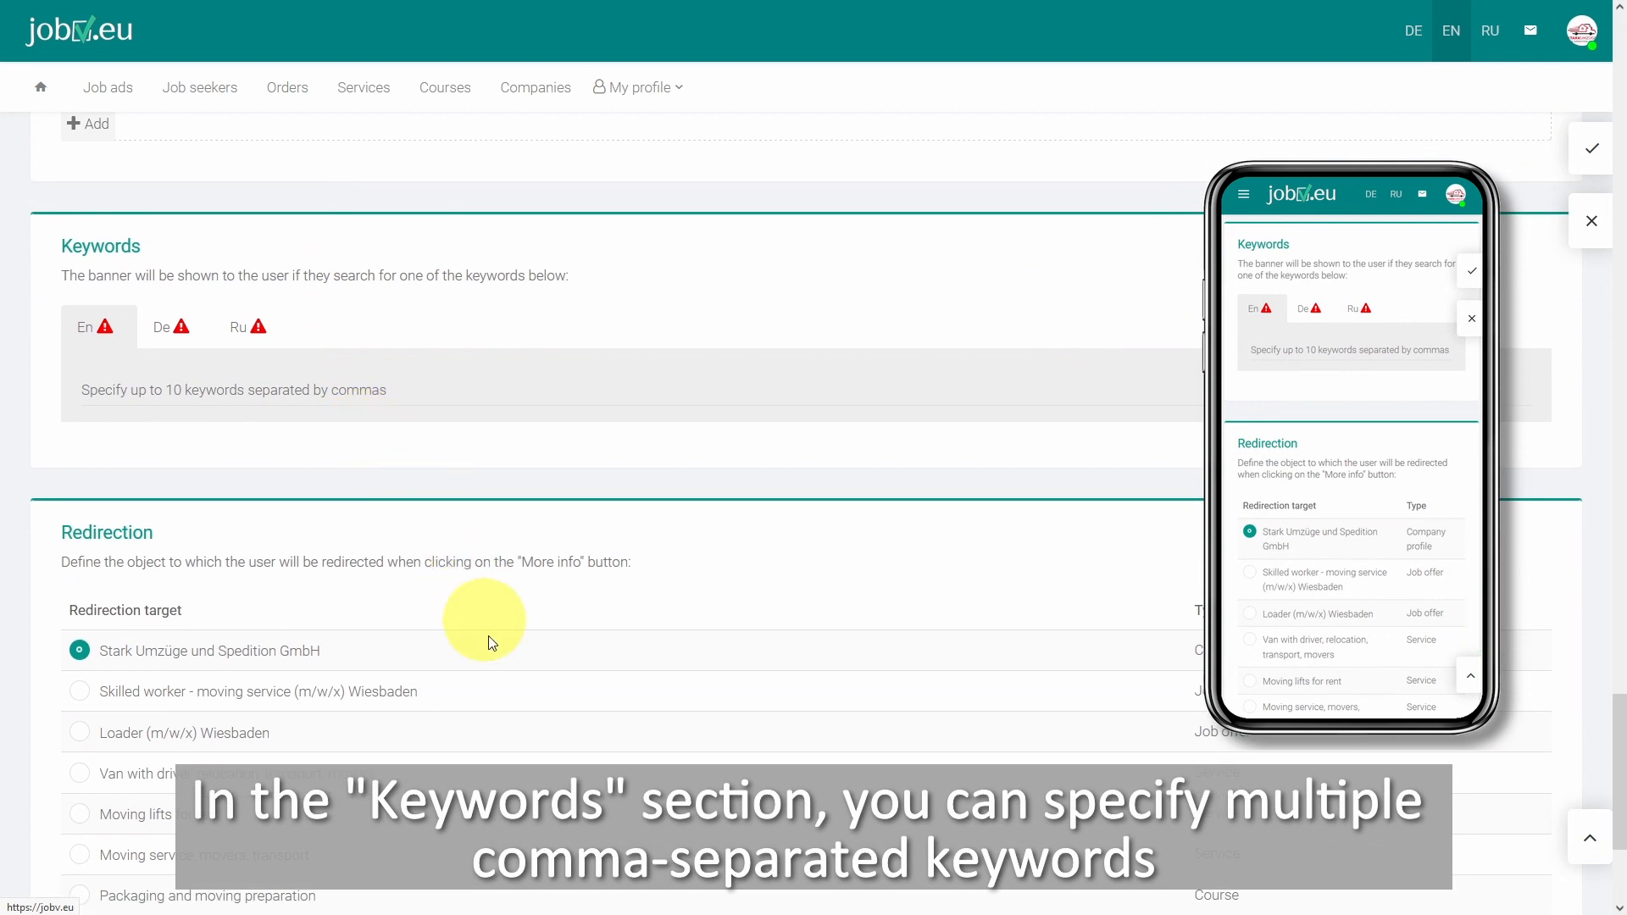
{"action": "left_click", "coordinate": [167, 389]}
{"action": "type", "text": "Moving, moving helpers, moving employees"}
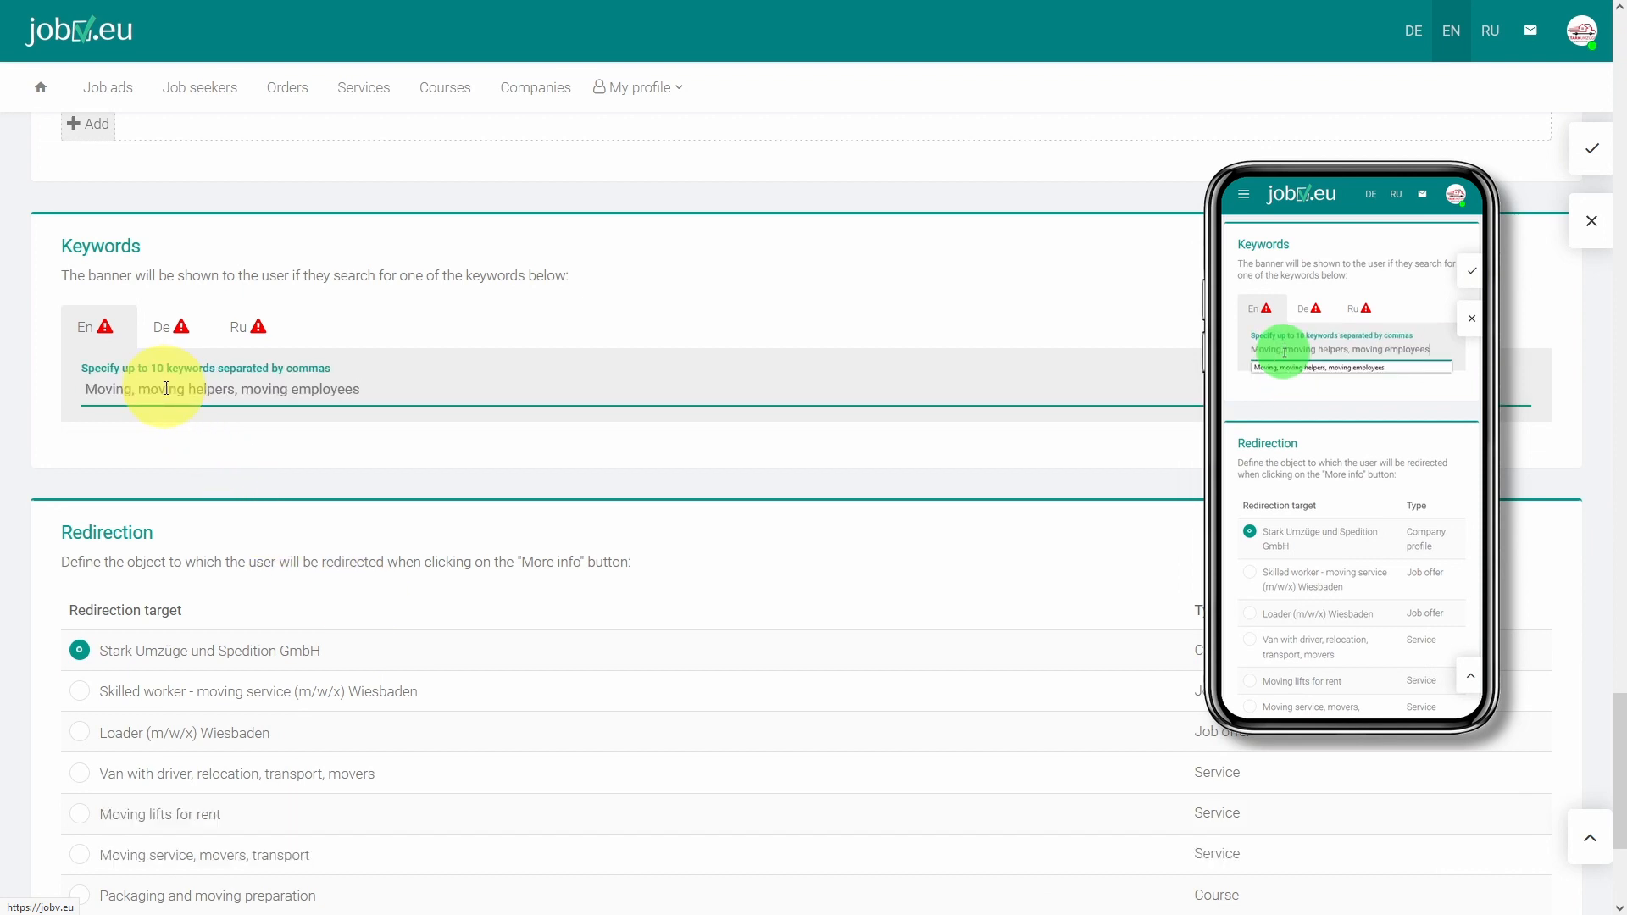
{"action": "left_click", "coordinate": [191, 329]}
{"action": "left_click", "coordinate": [137, 434]}
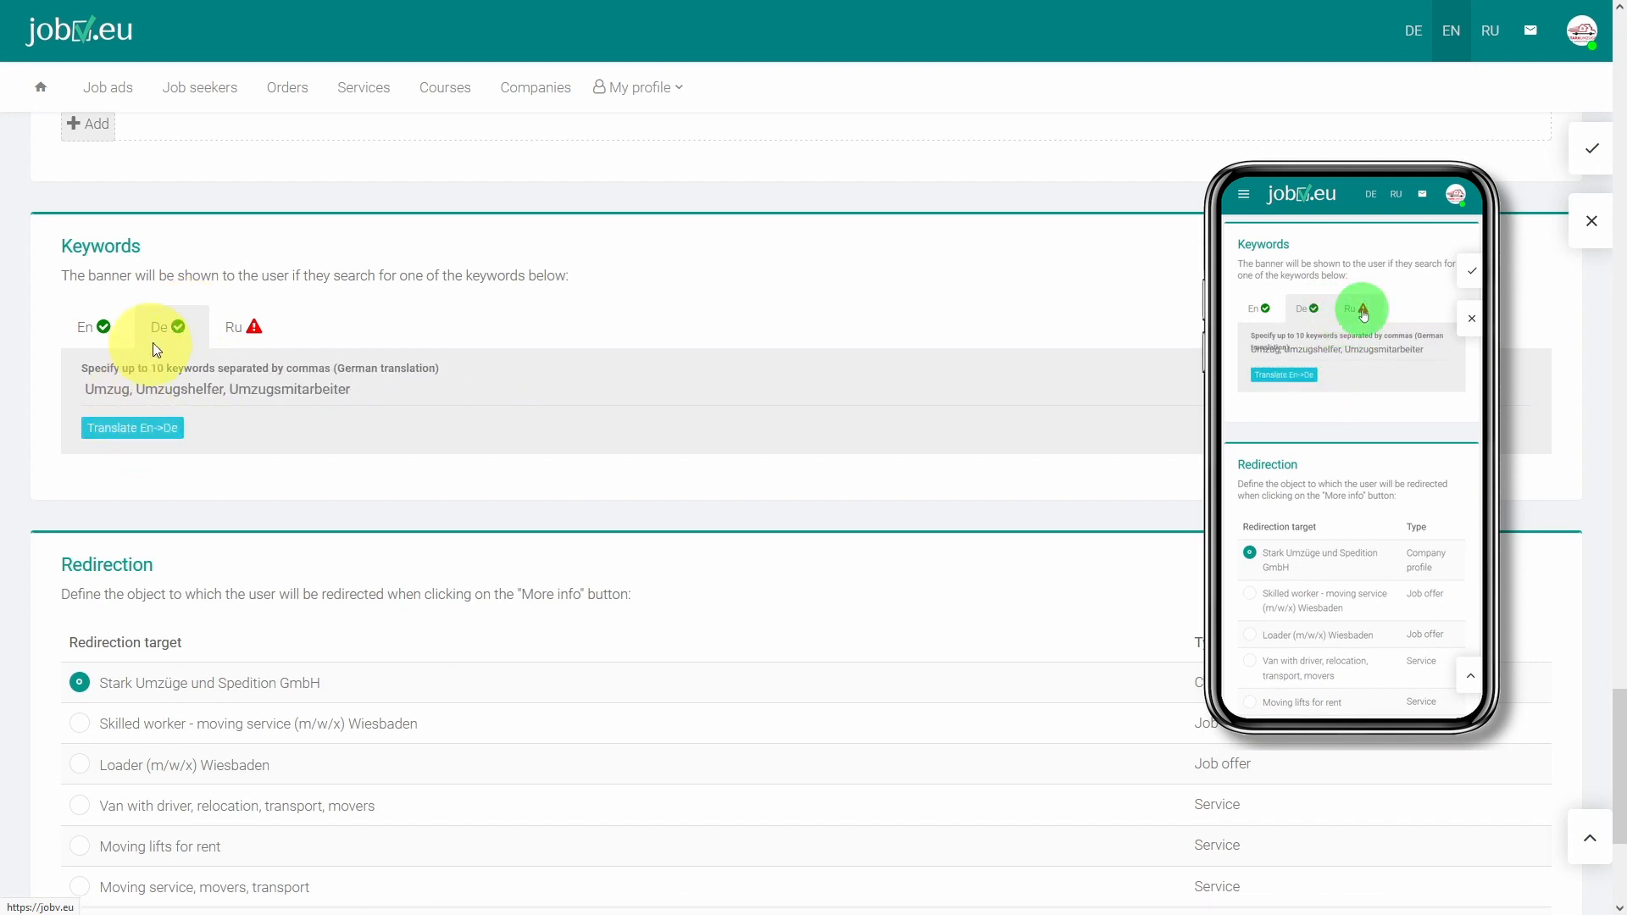
{"action": "left_click", "coordinate": [258, 315]}
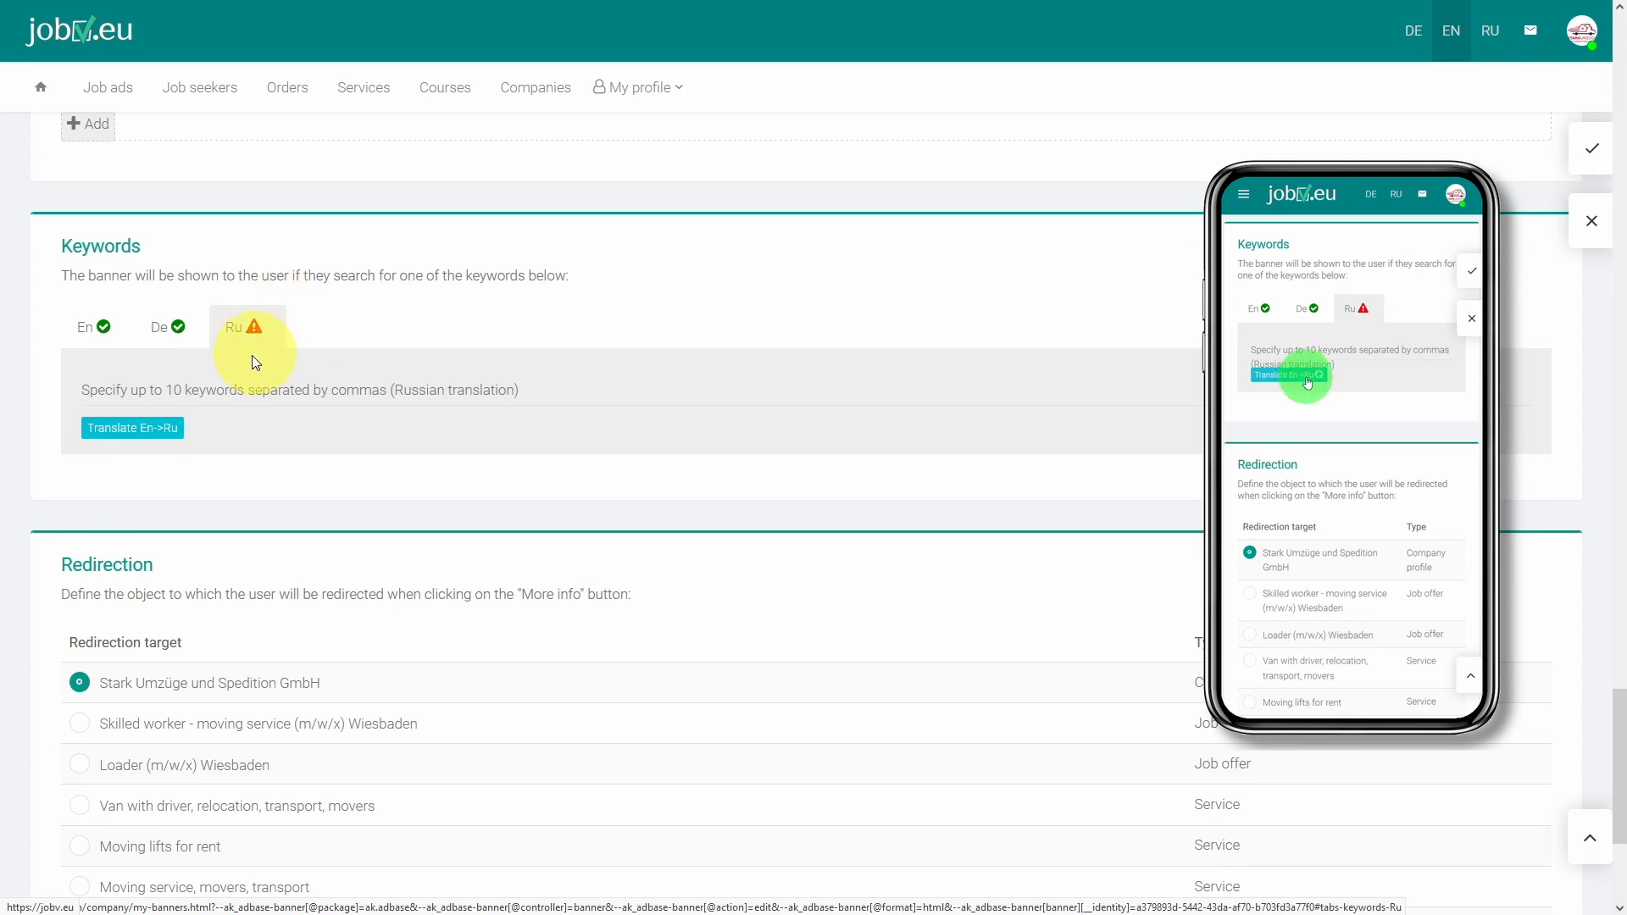
{"action": "left_click", "coordinate": [149, 442]}
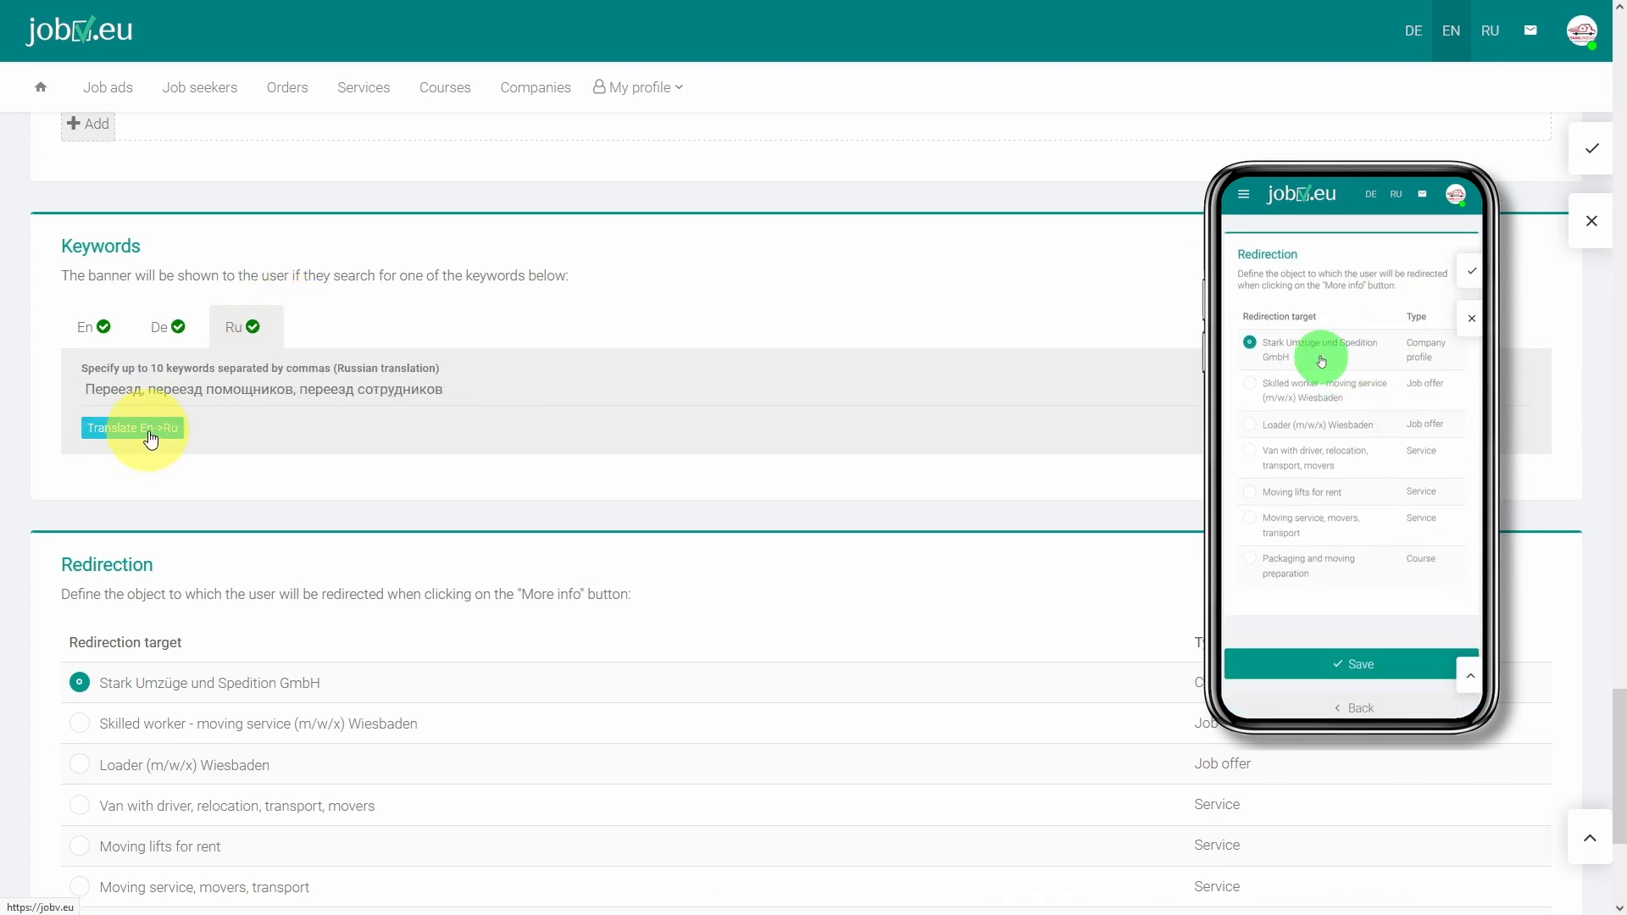
Enable the start page as a banner display location and set the repeat impressions interval to 0 hours in the banner impression management.
{"action": "scroll", "coordinate": [232, 437], "scroll_direction": "down", "scroll_amount": 4}
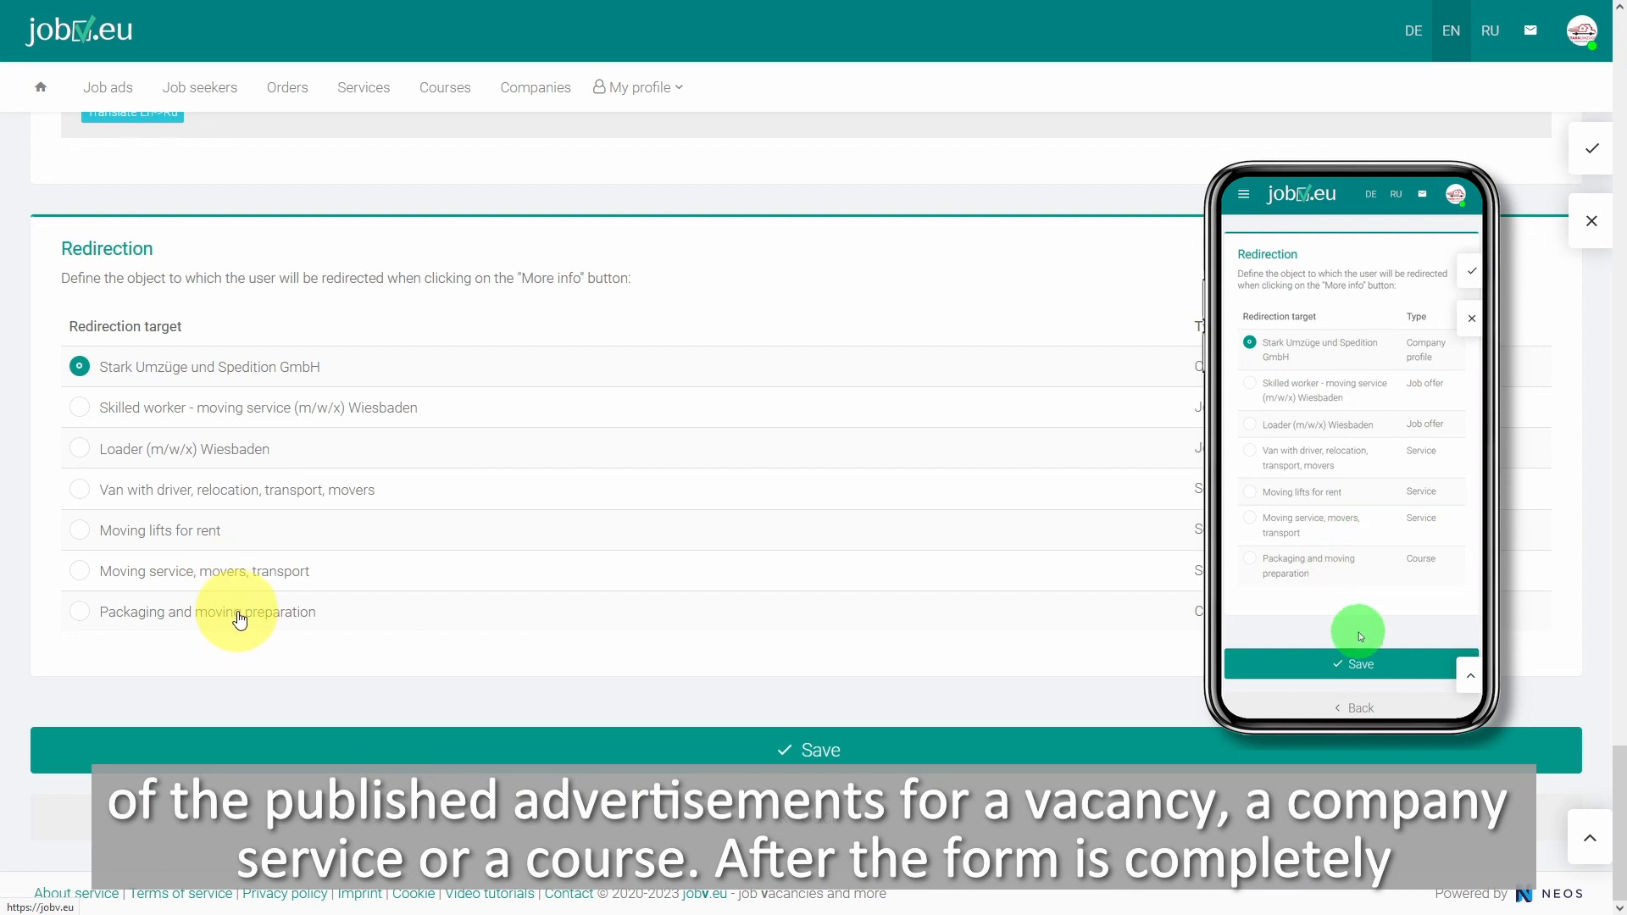
{"action": "left_click", "coordinate": [1586, 844]}
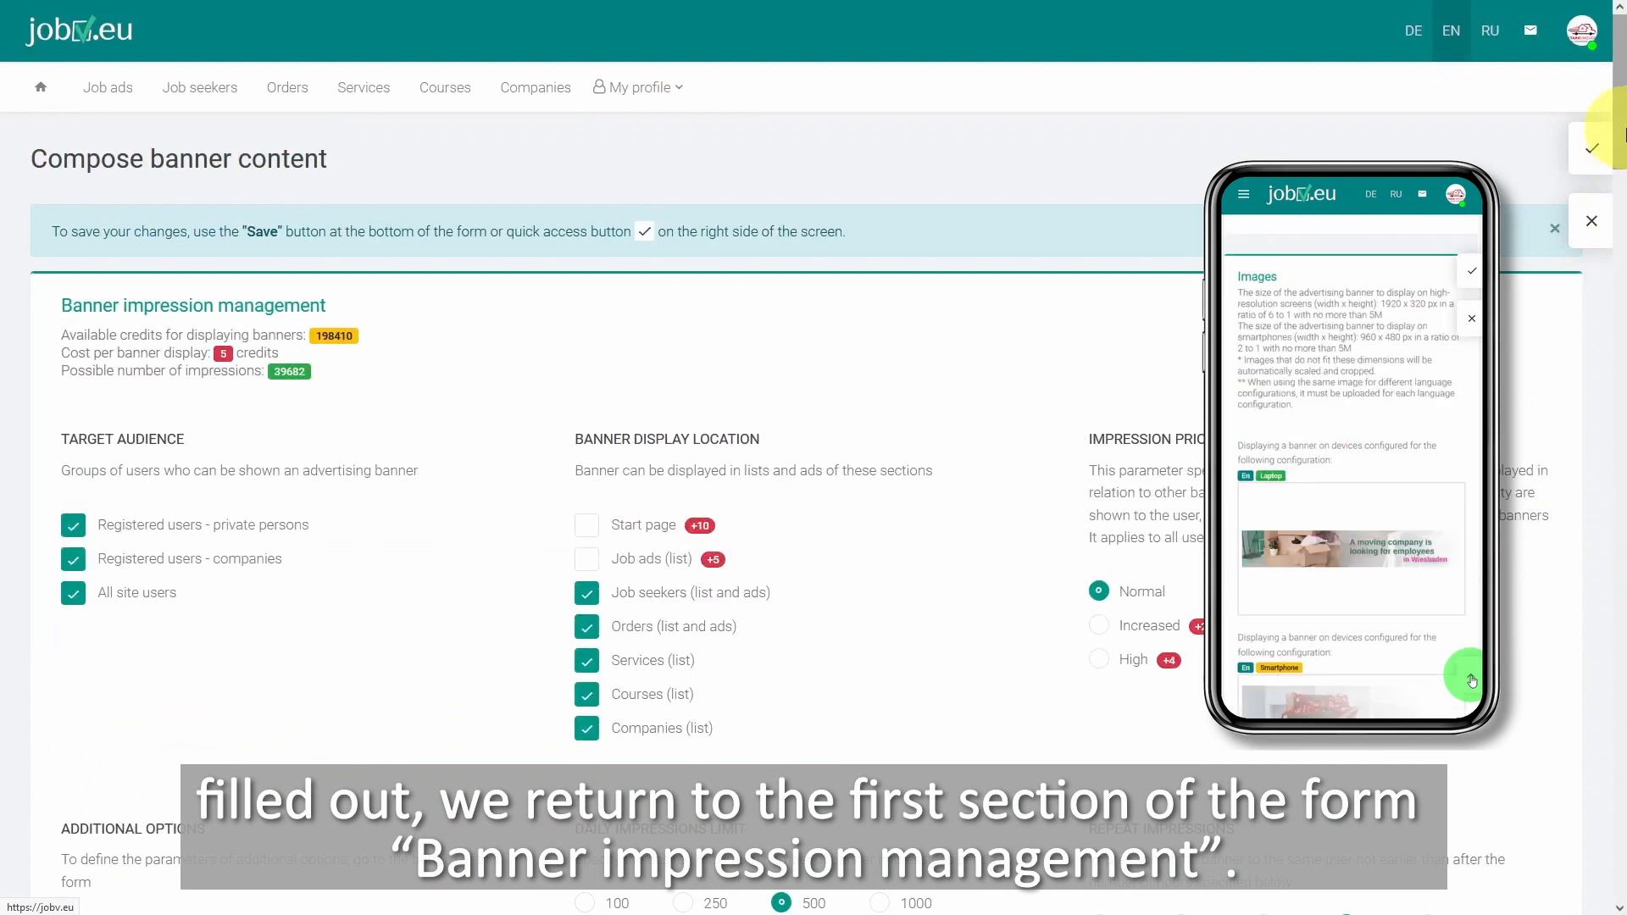
{"action": "left_click_drag", "start_coordinate": [1620, 143], "coordinate": [1620, 172]}
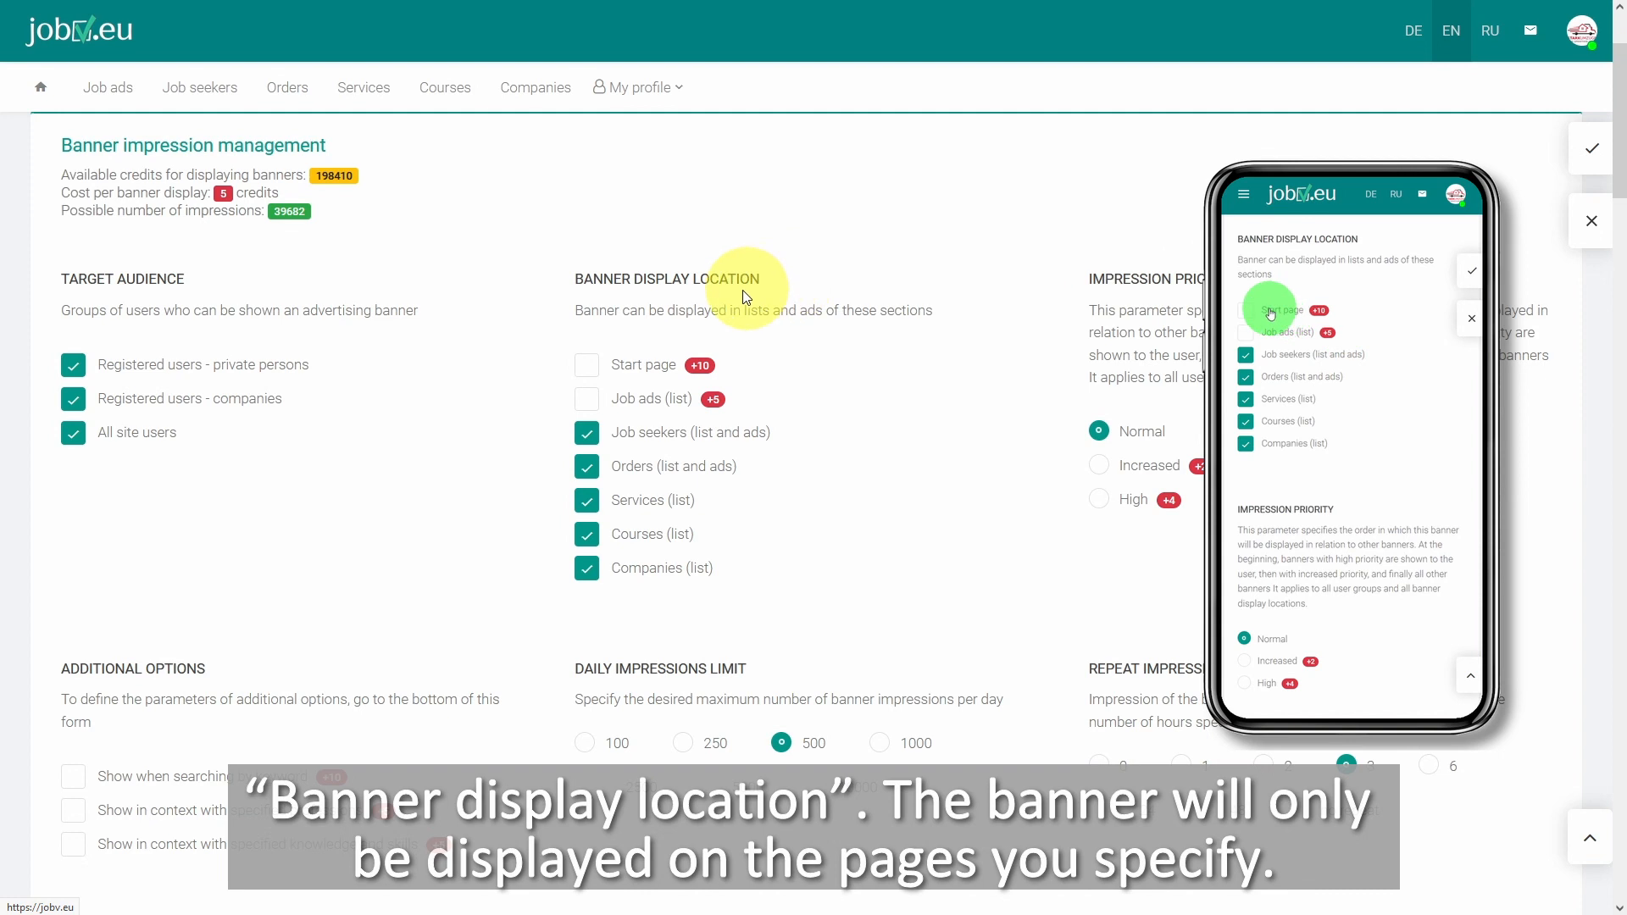
{"action": "left_click", "coordinate": [599, 373]}
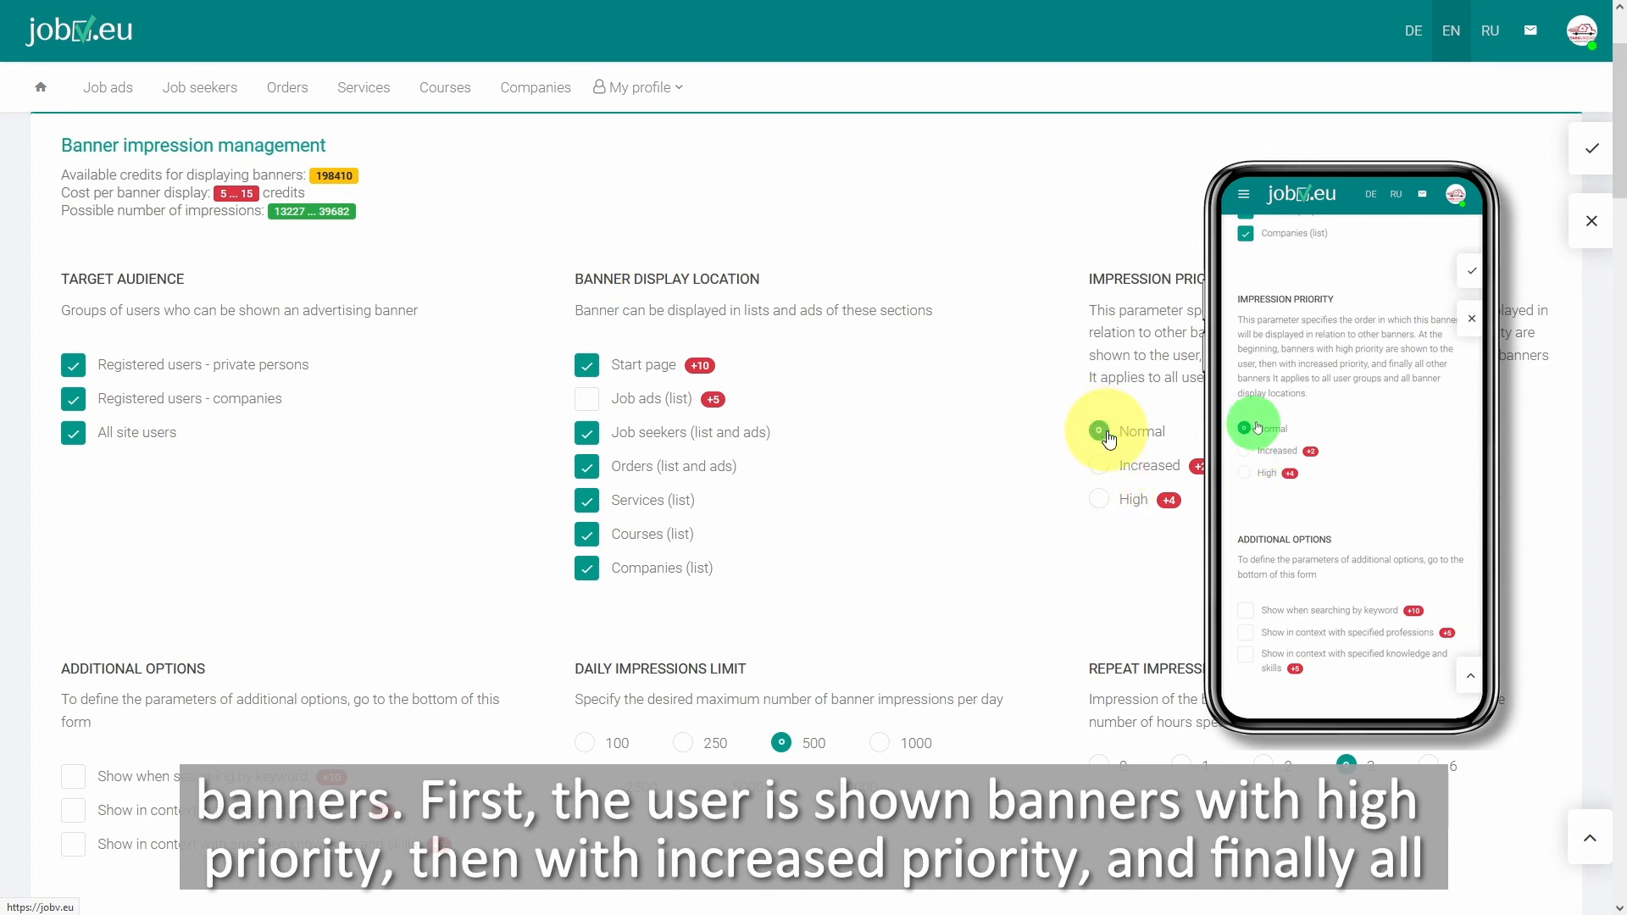
{"action": "scroll", "coordinate": [1195, 347], "scroll_direction": "down", "scroll_amount": 3}
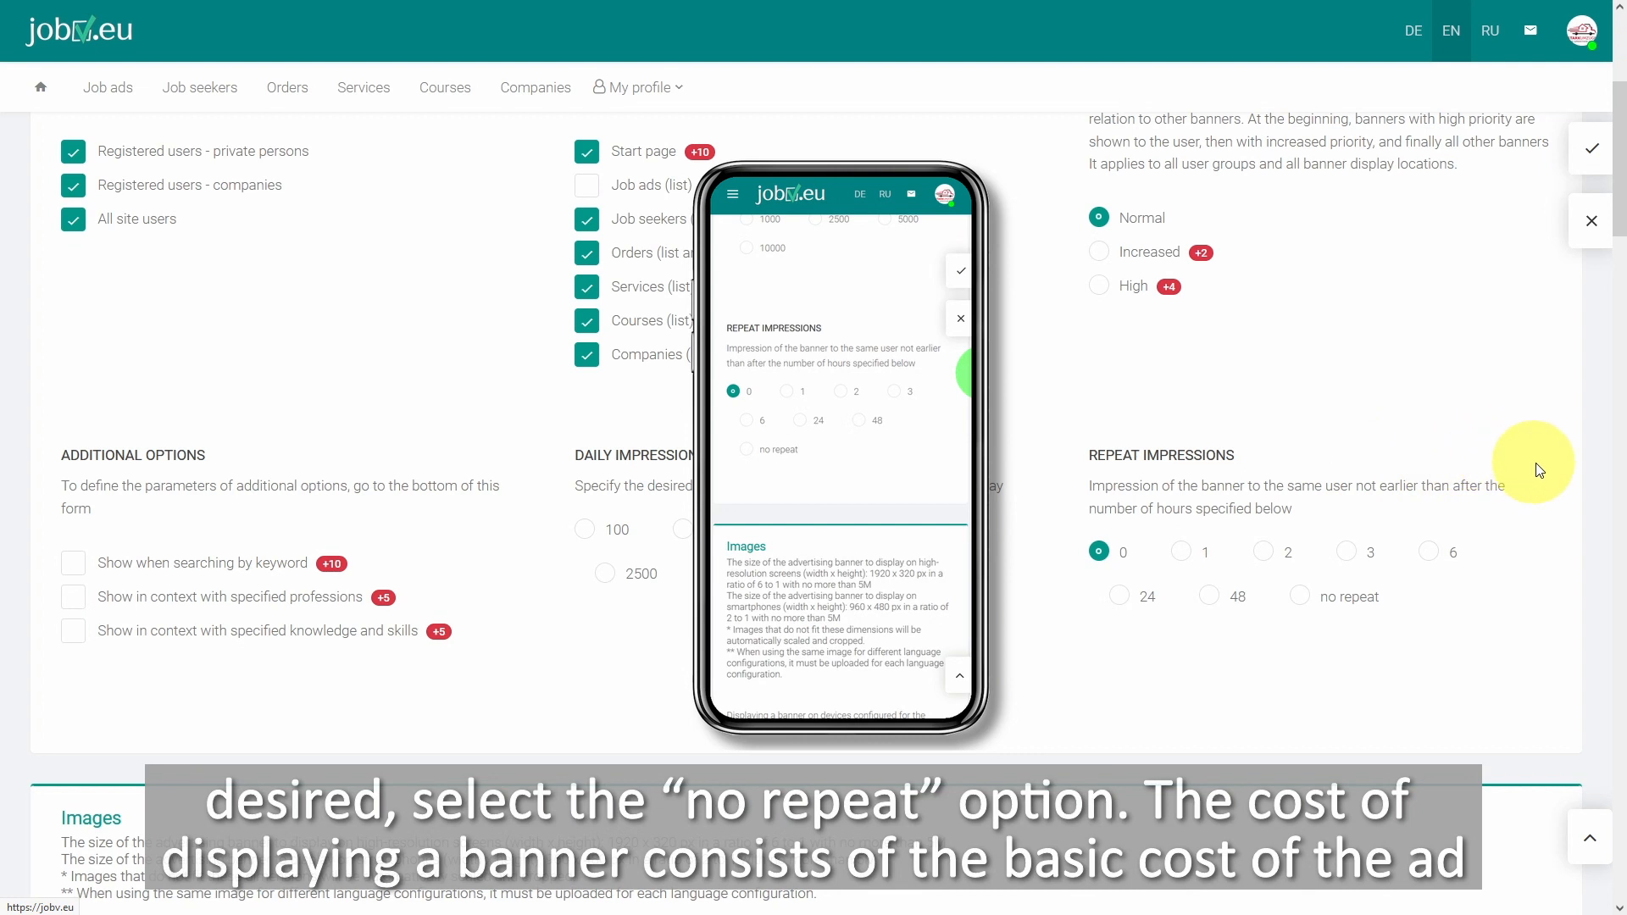
{"action": "scroll", "coordinate": [1537, 466], "scroll_direction": "up", "scroll_amount": 4}
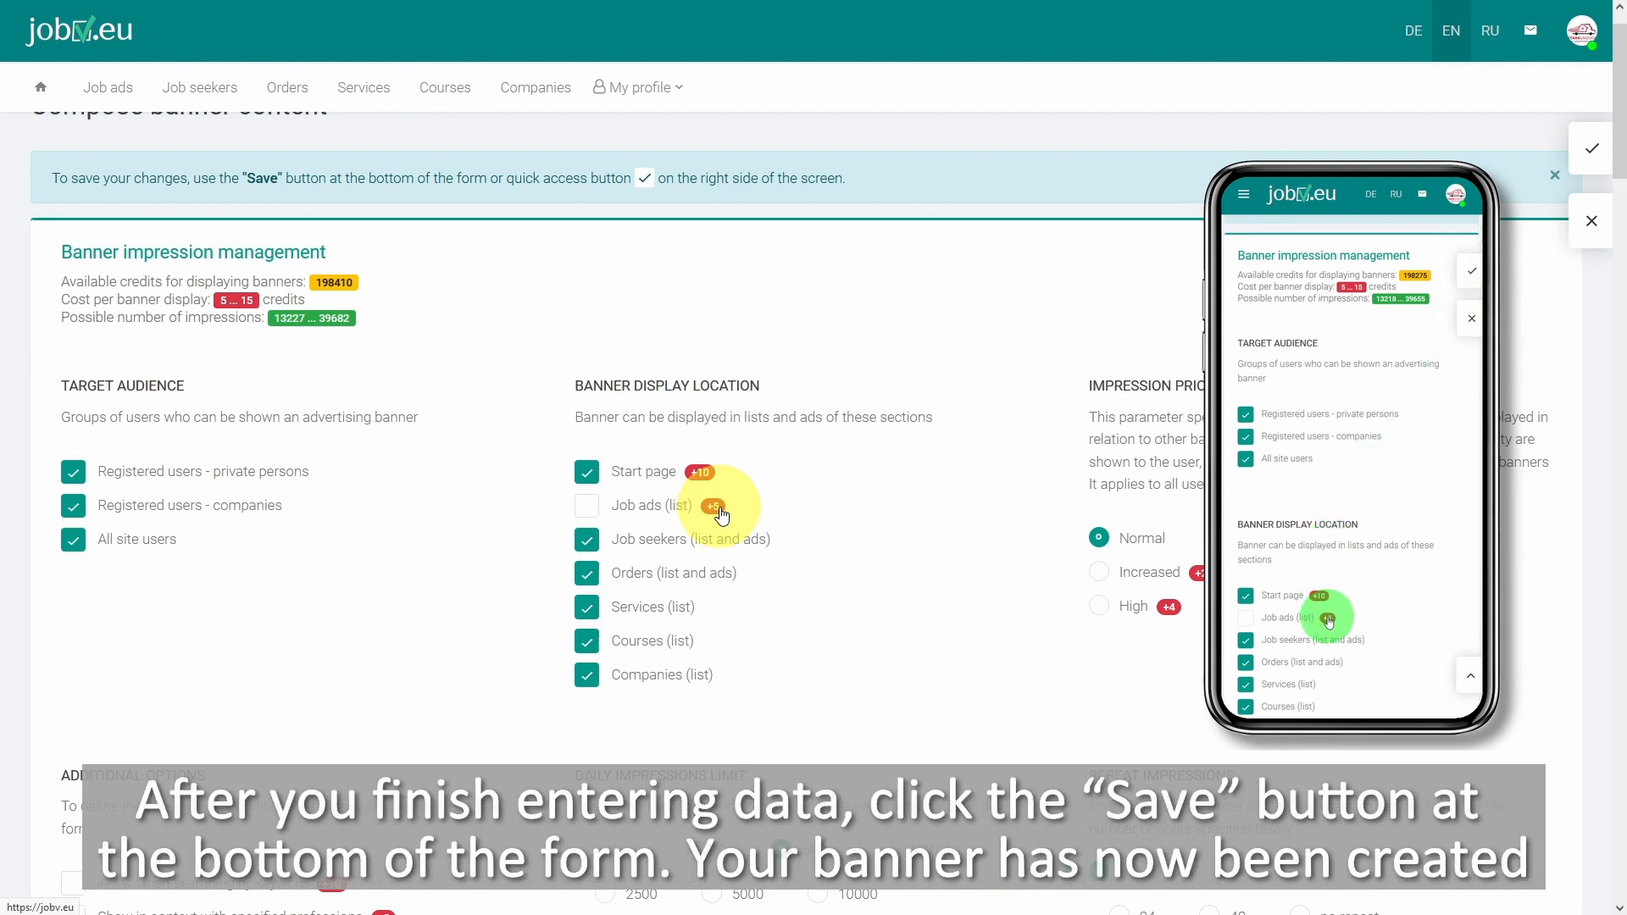
Save the banner and preview it, returning to the list of advertising banners.
{"action": "left_click_drag", "start_coordinate": [1620, 141], "coordinate": [1621, 882]}
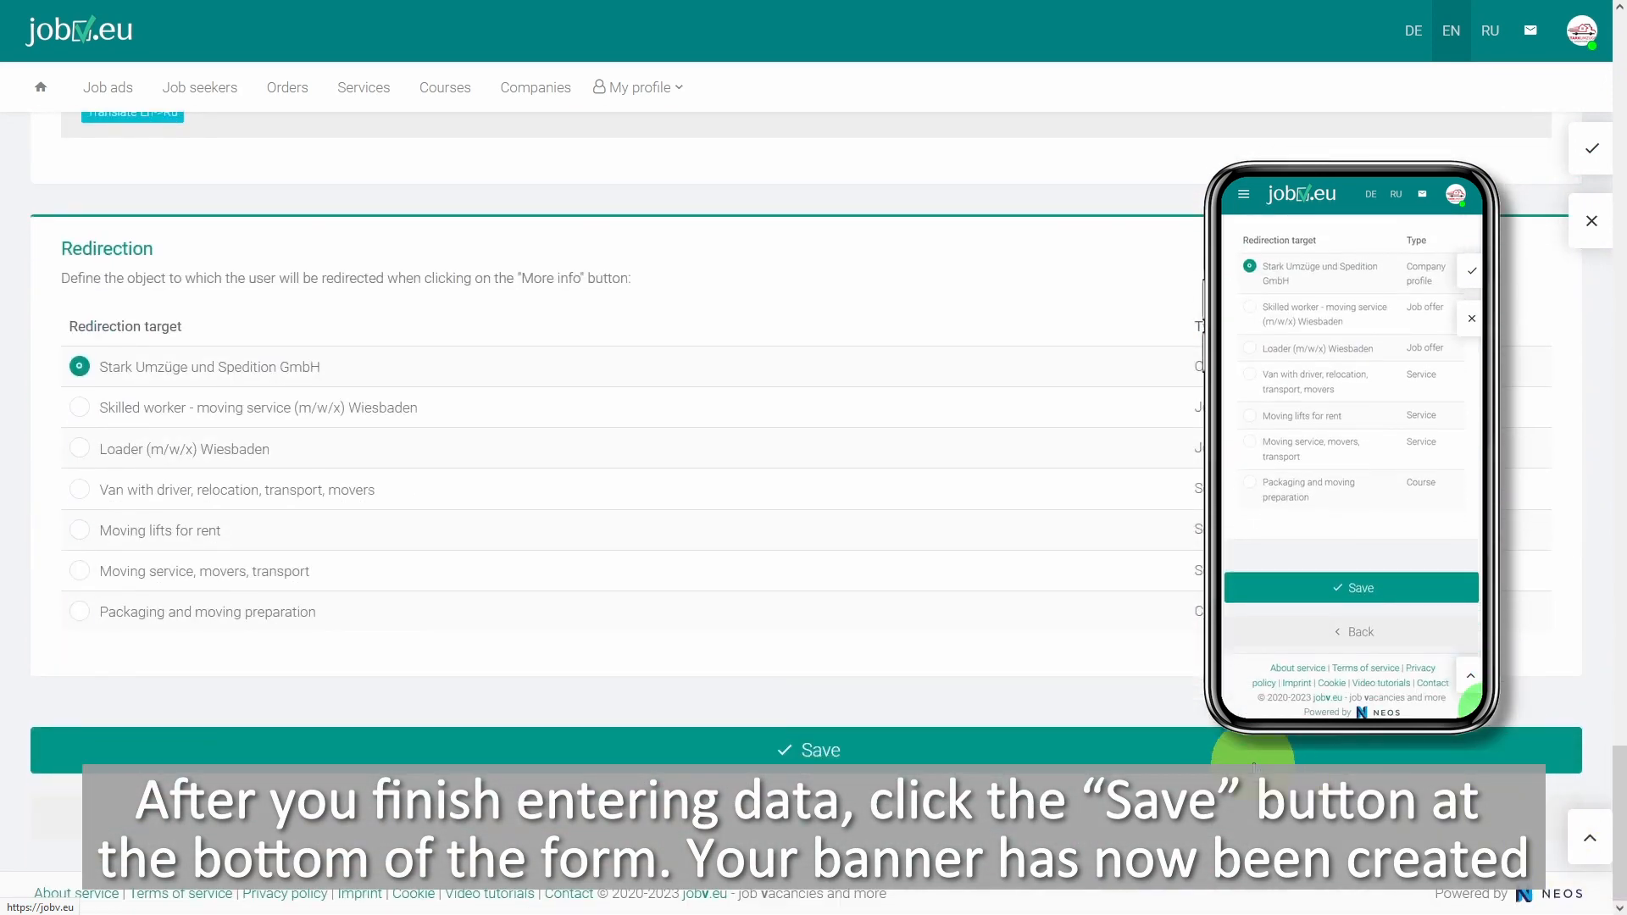
{"action": "left_click", "coordinate": [1146, 749]}
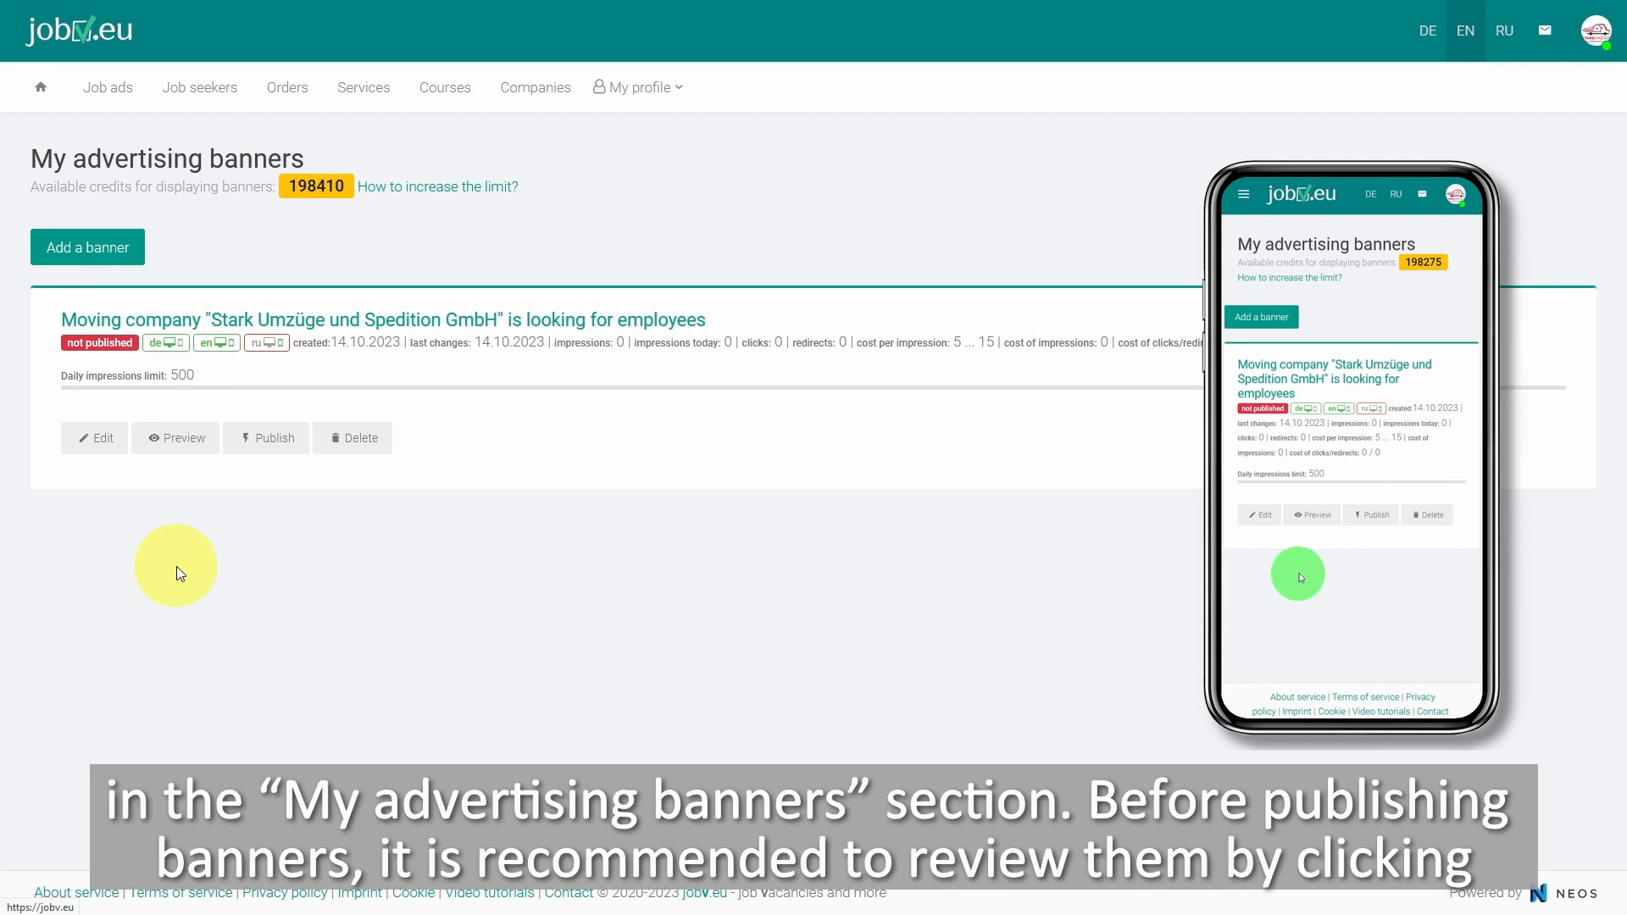
{"action": "left_click", "coordinate": [174, 441]}
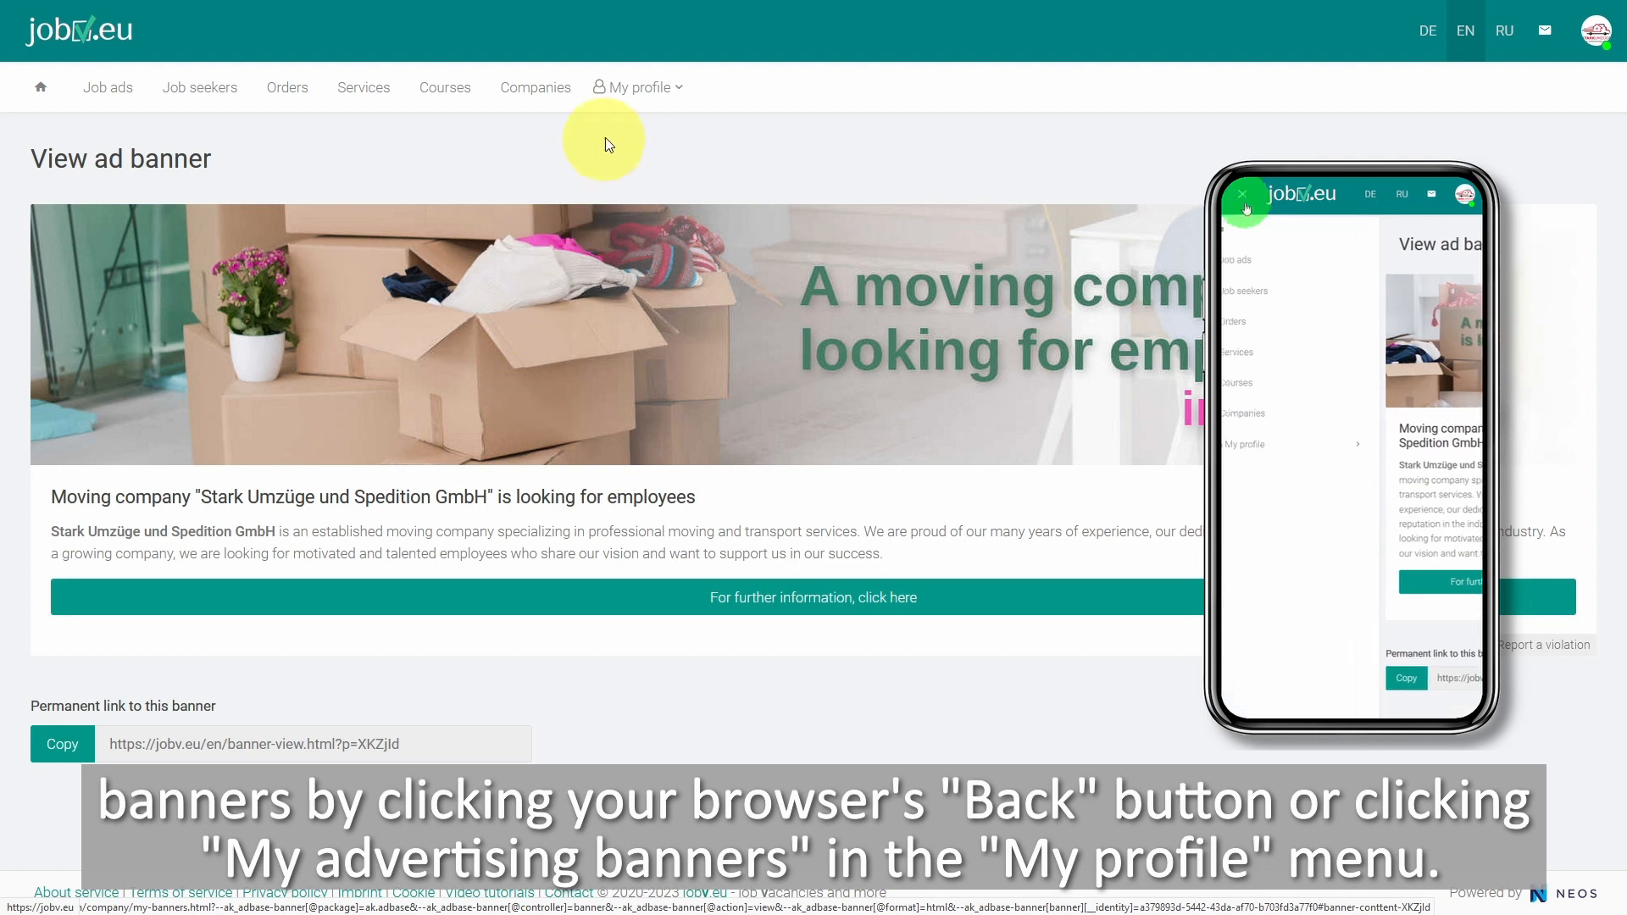
{"action": "left_click", "coordinate": [627, 87]}
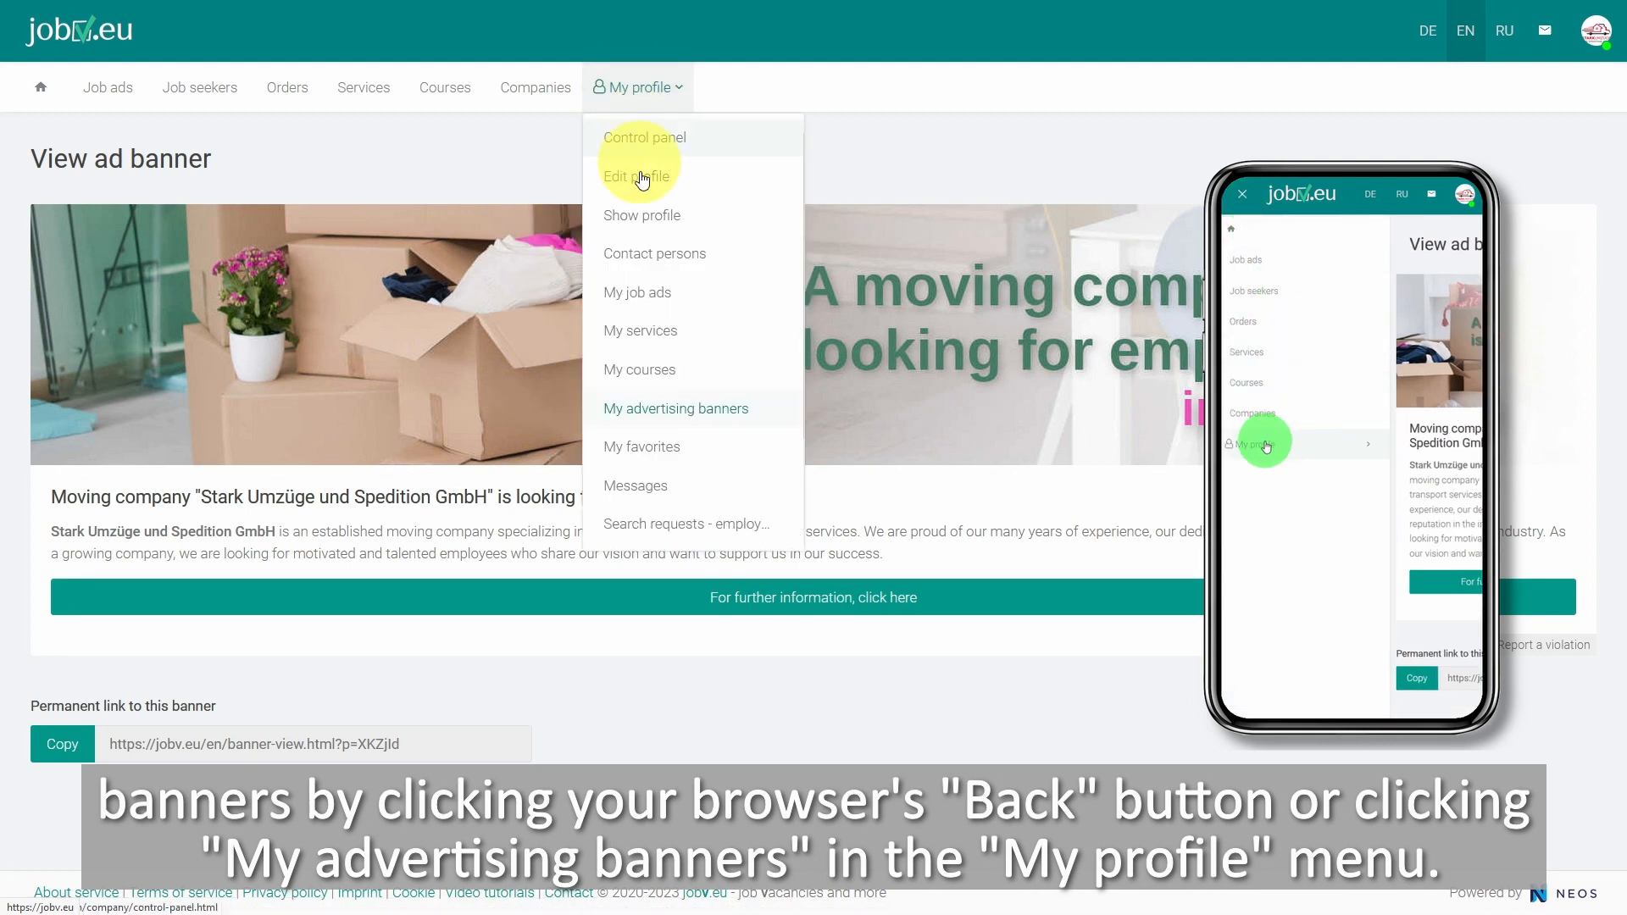
{"action": "left_click", "coordinate": [663, 411]}
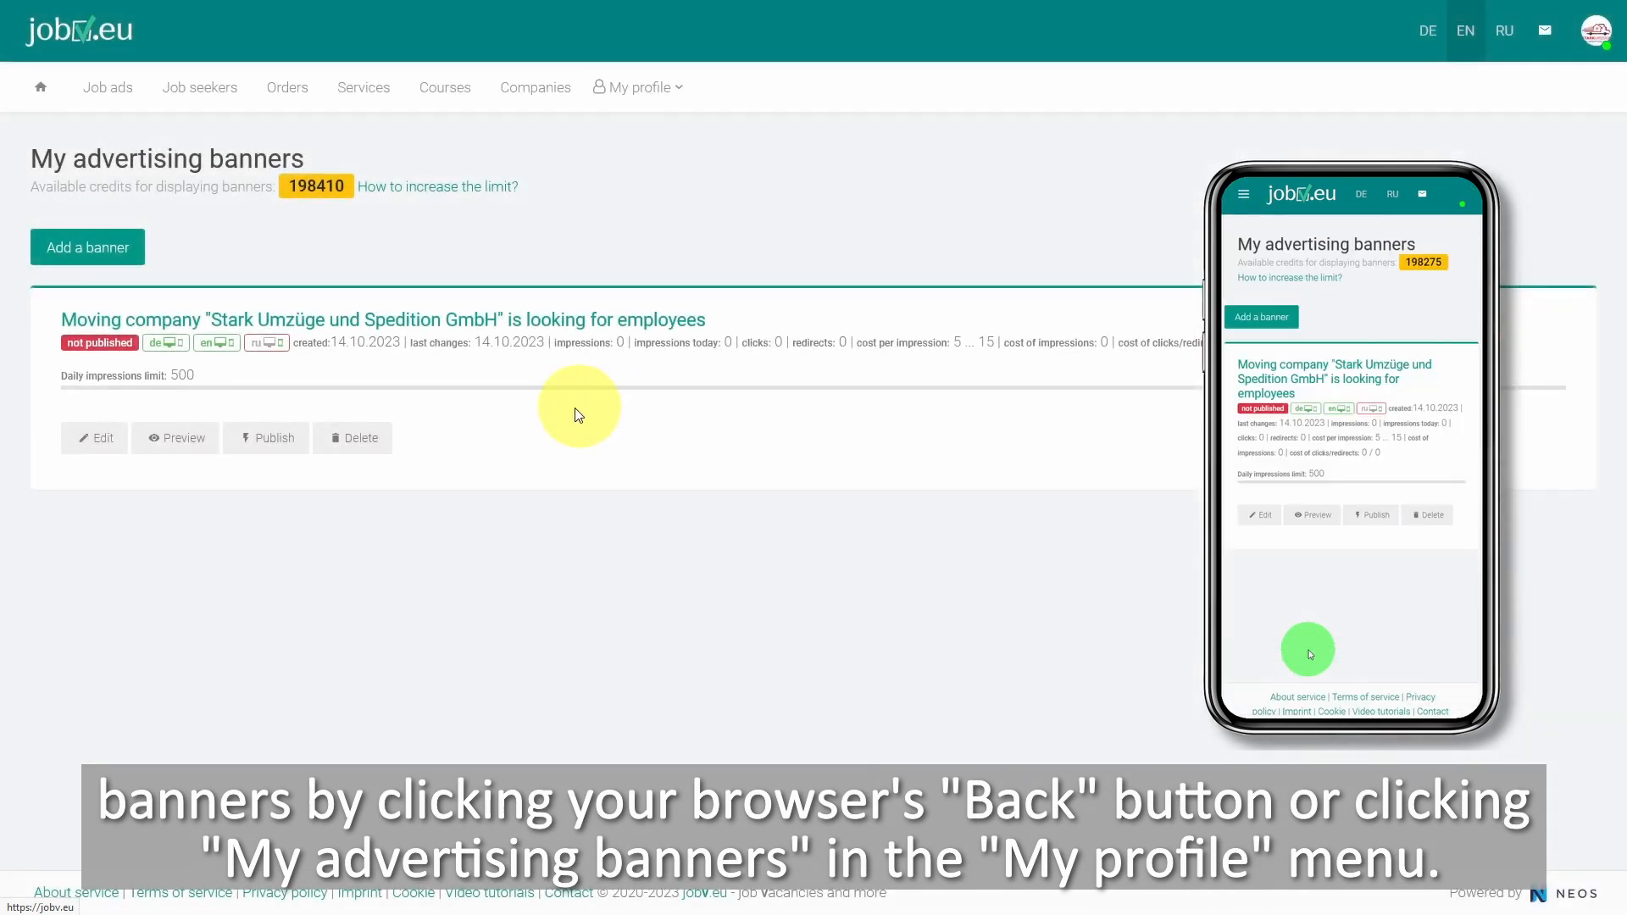
Open the banner for editing, save it again without changes and publish it.
{"action": "left_click", "coordinate": [95, 438]}
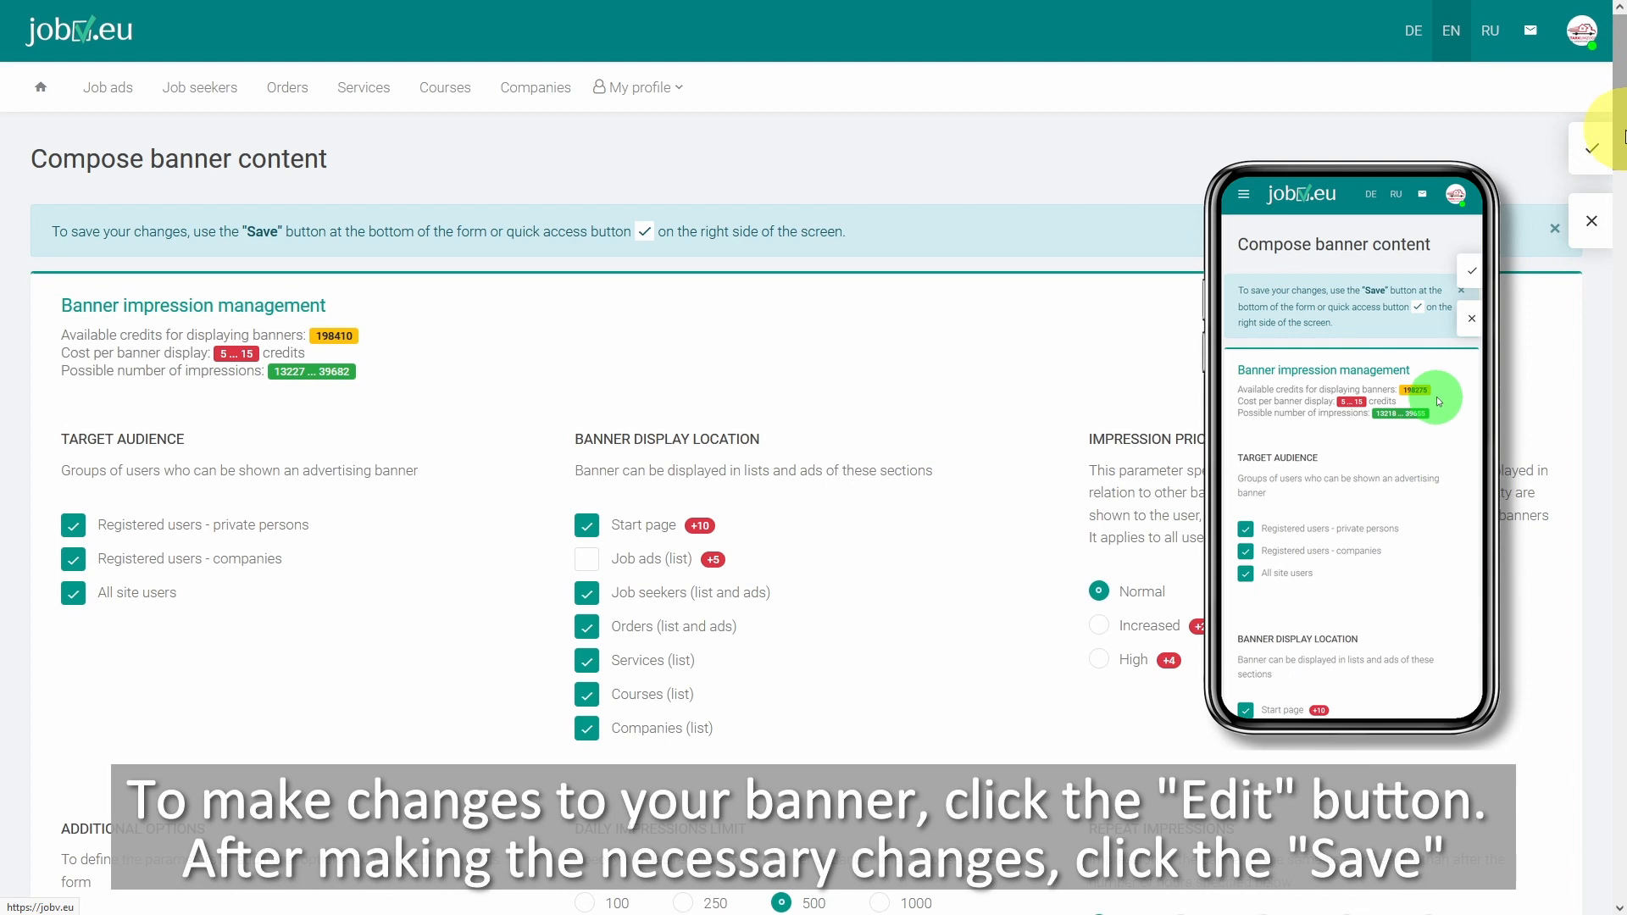
{"action": "scroll", "coordinate": [1610, 235], "scroll_direction": "down", "scroll_amount": 6}
{"action": "left_click_drag", "start_coordinate": [1611, 235], "coordinate": [1569, 872]}
{"action": "left_click", "coordinate": [1271, 758]}
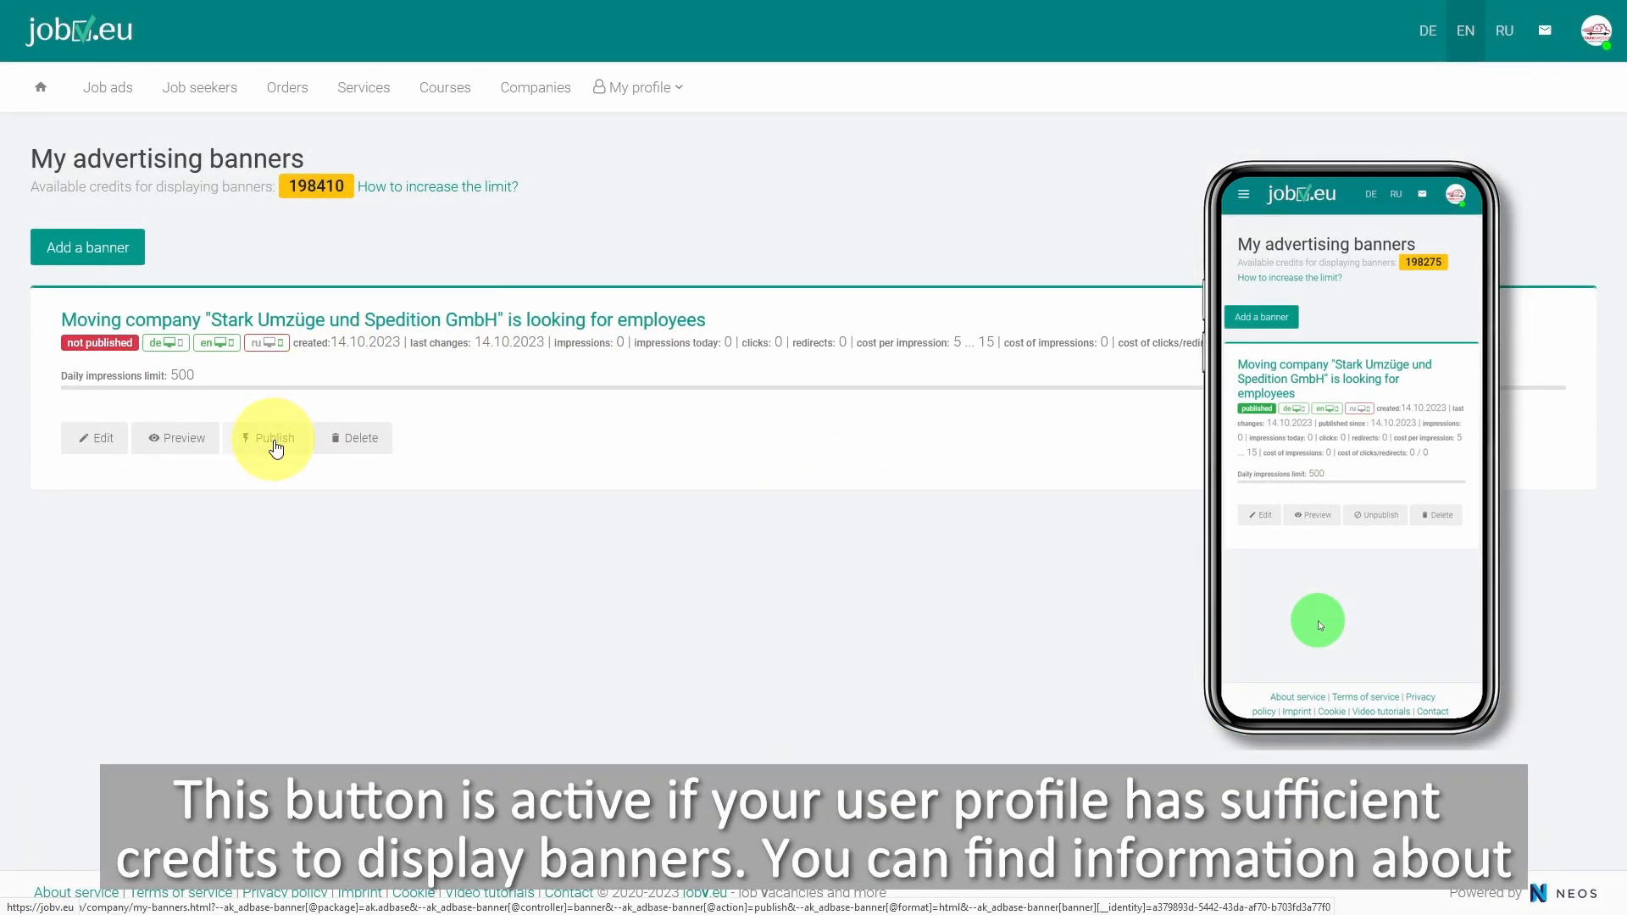
{"action": "left_click", "coordinate": [276, 442]}
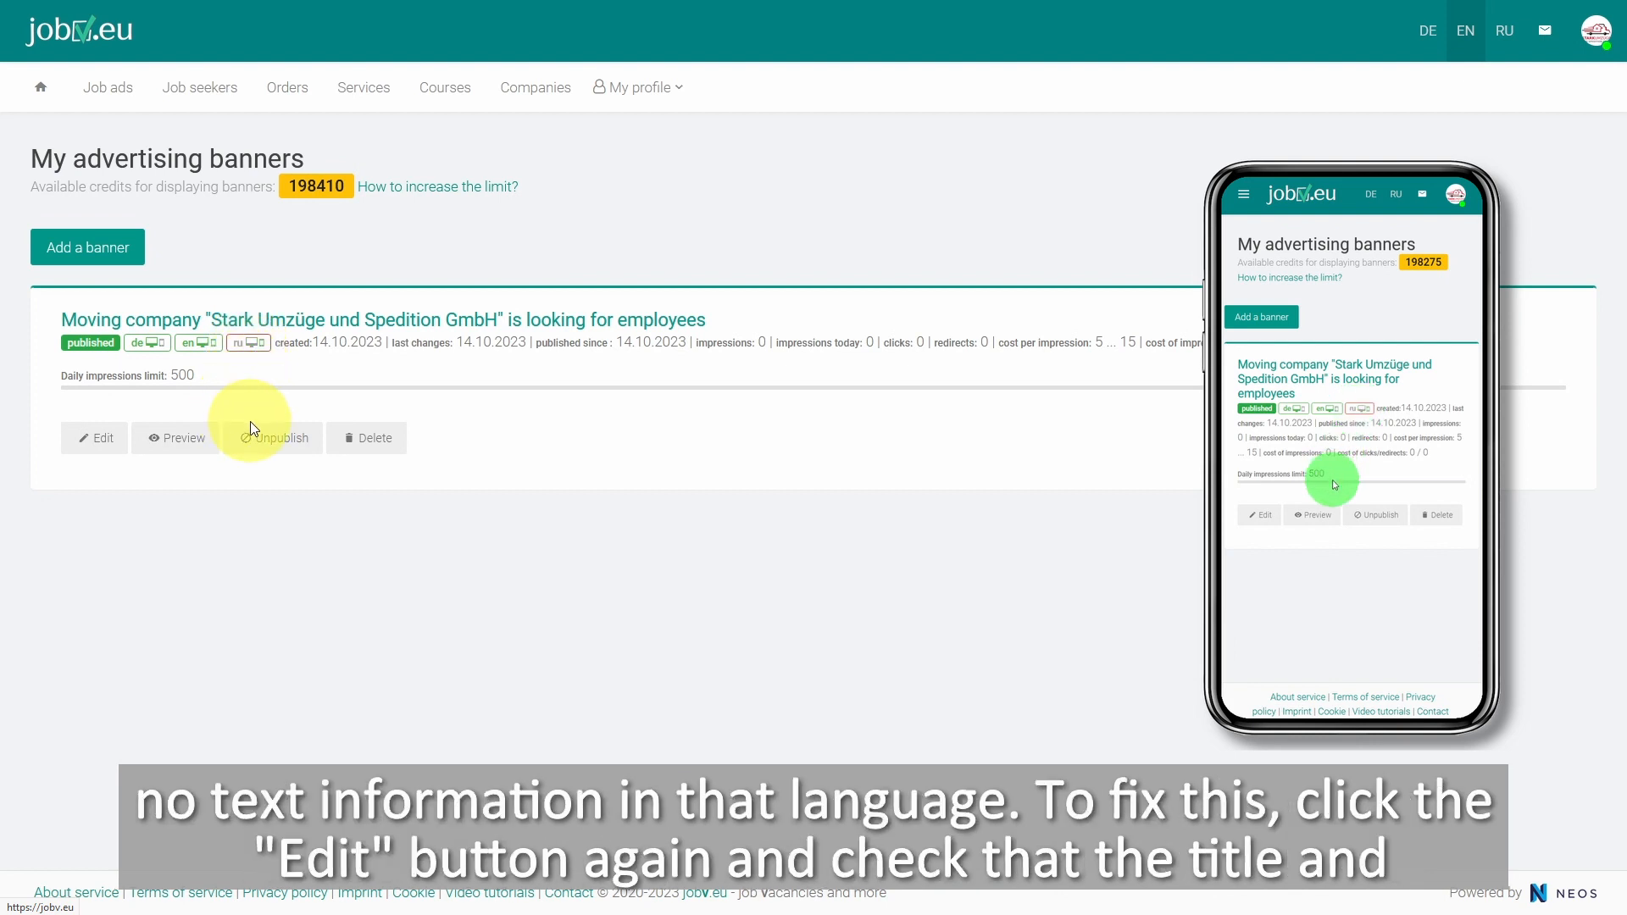
Edit the published banner to translate its title into Russian, and save the banner.
{"action": "left_click", "coordinate": [103, 451]}
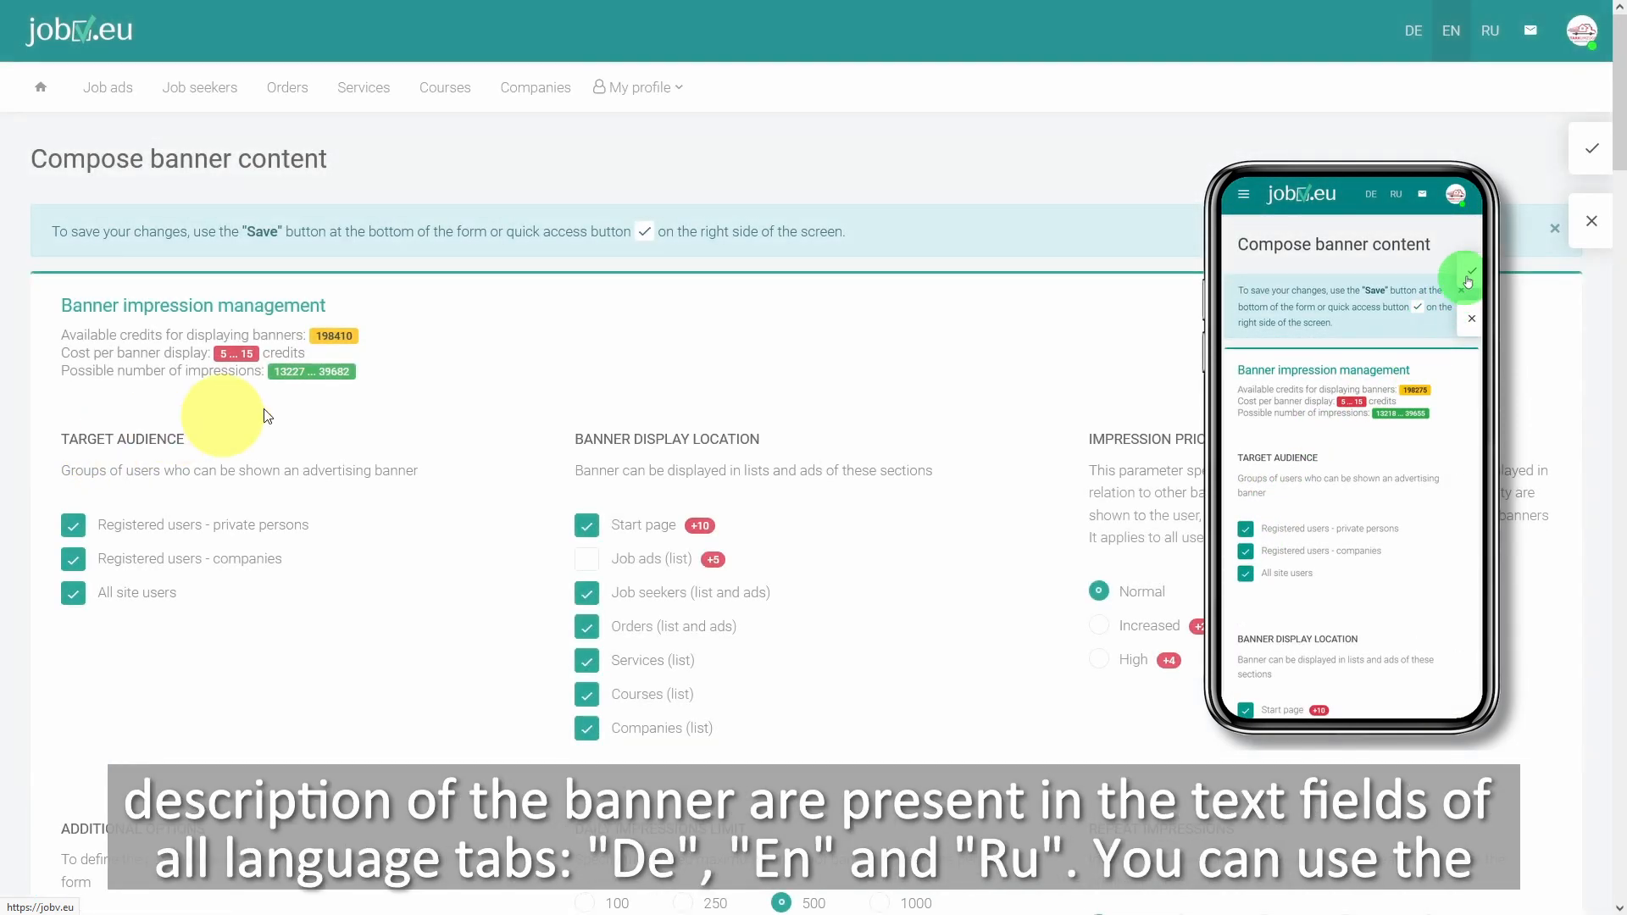
{"action": "left_click_drag", "start_coordinate": [1621, 131], "coordinate": [1537, 625]}
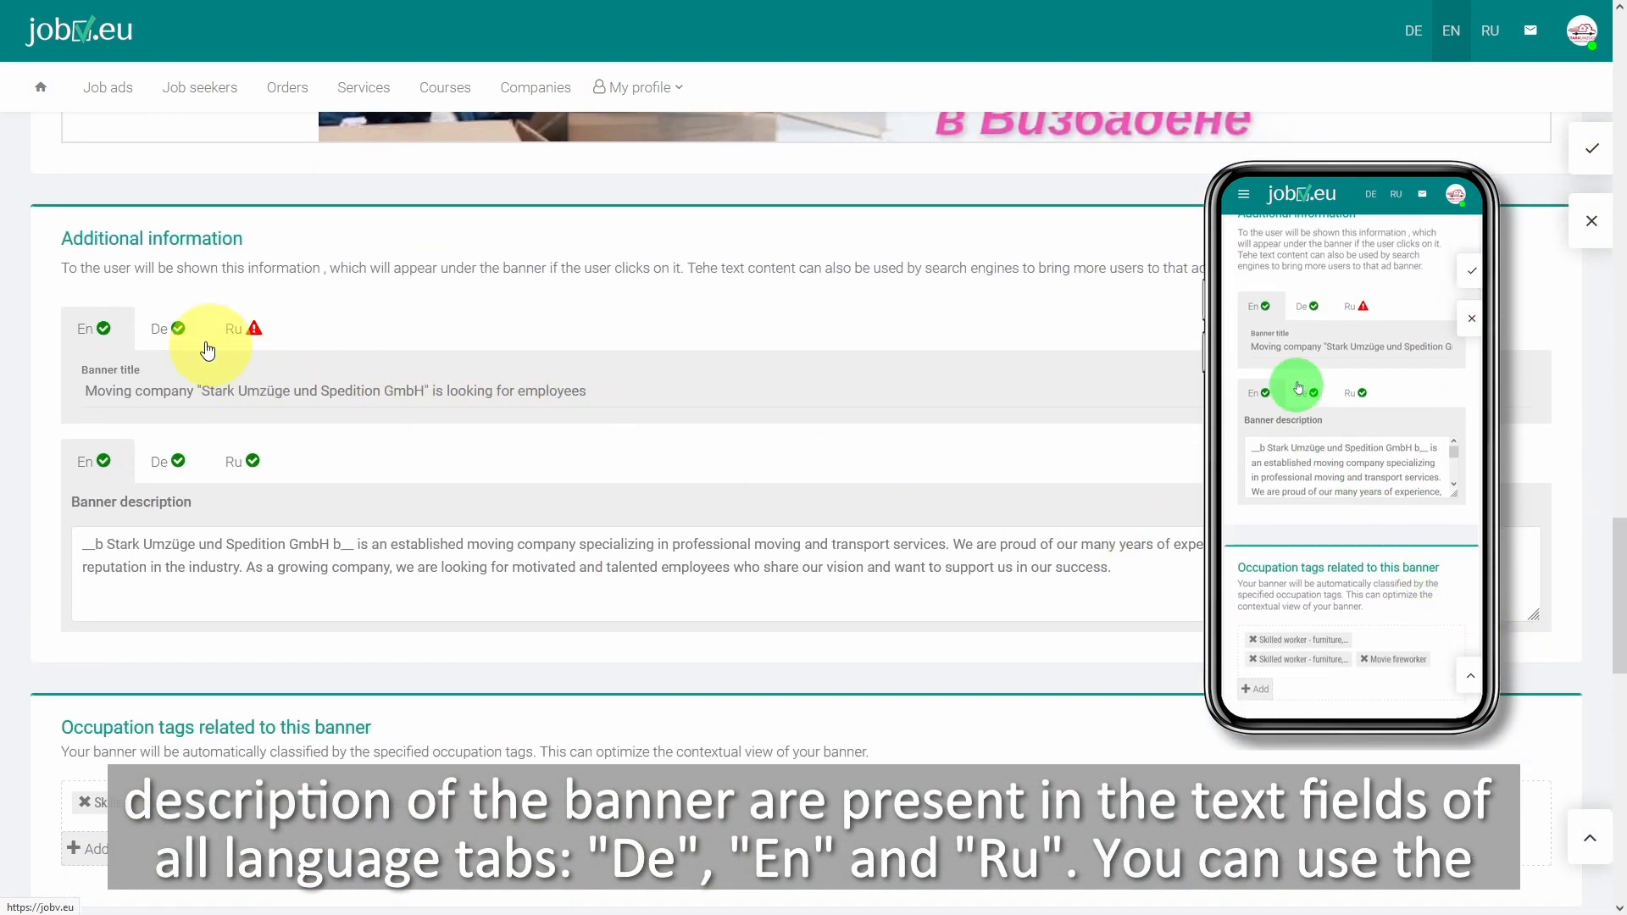
{"action": "left_click", "coordinate": [172, 330]}
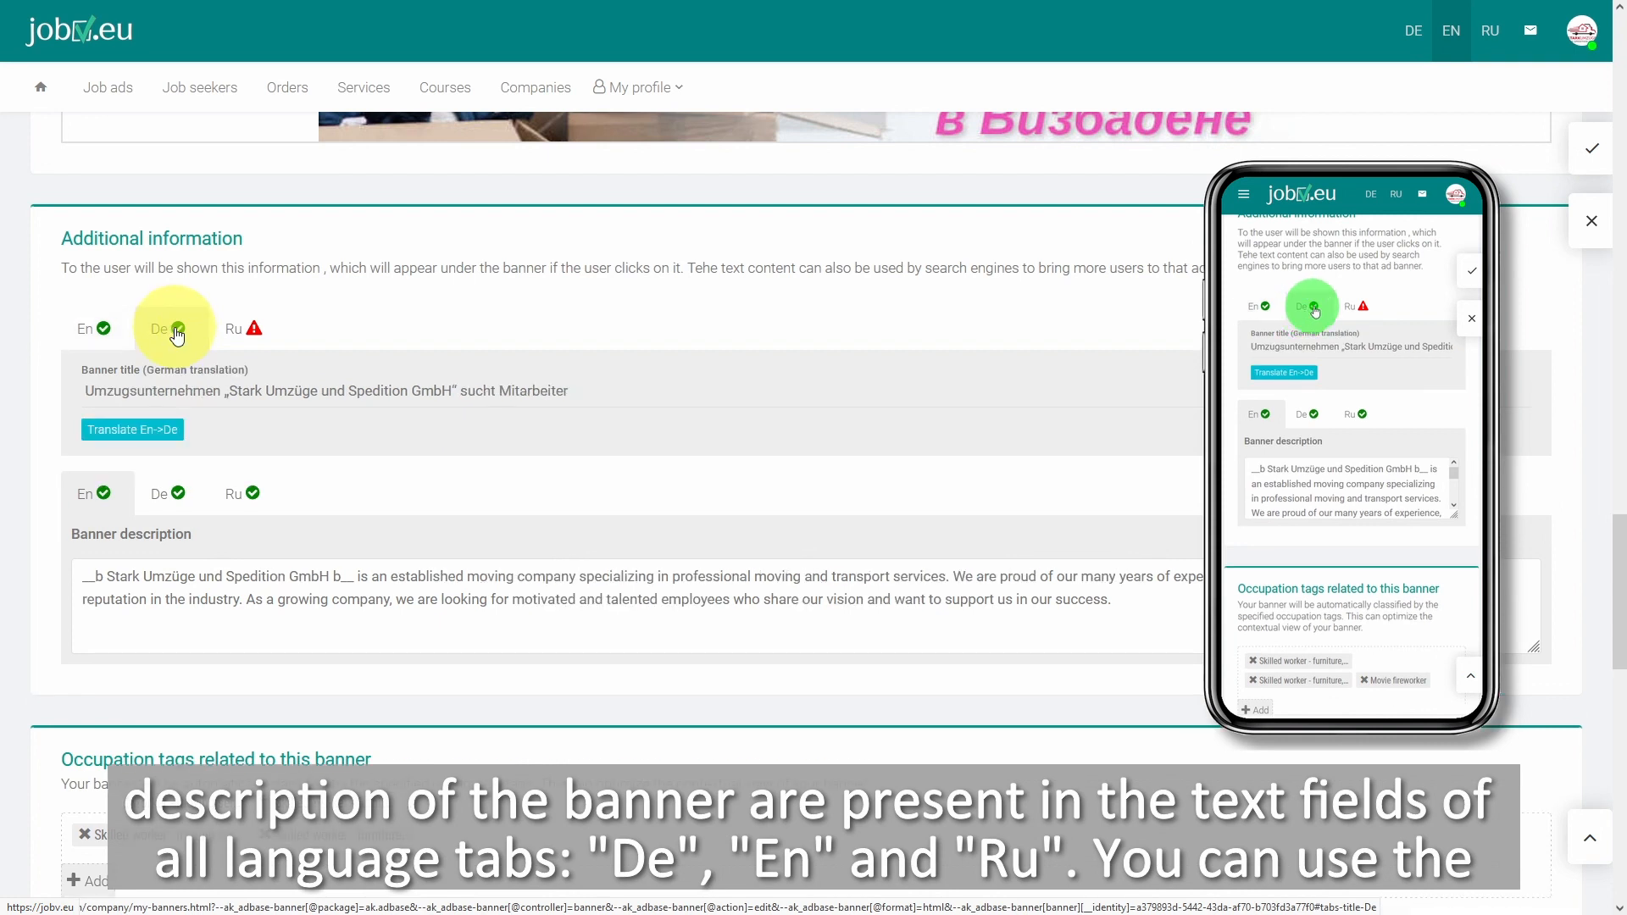
{"action": "left_click", "coordinate": [252, 332]}
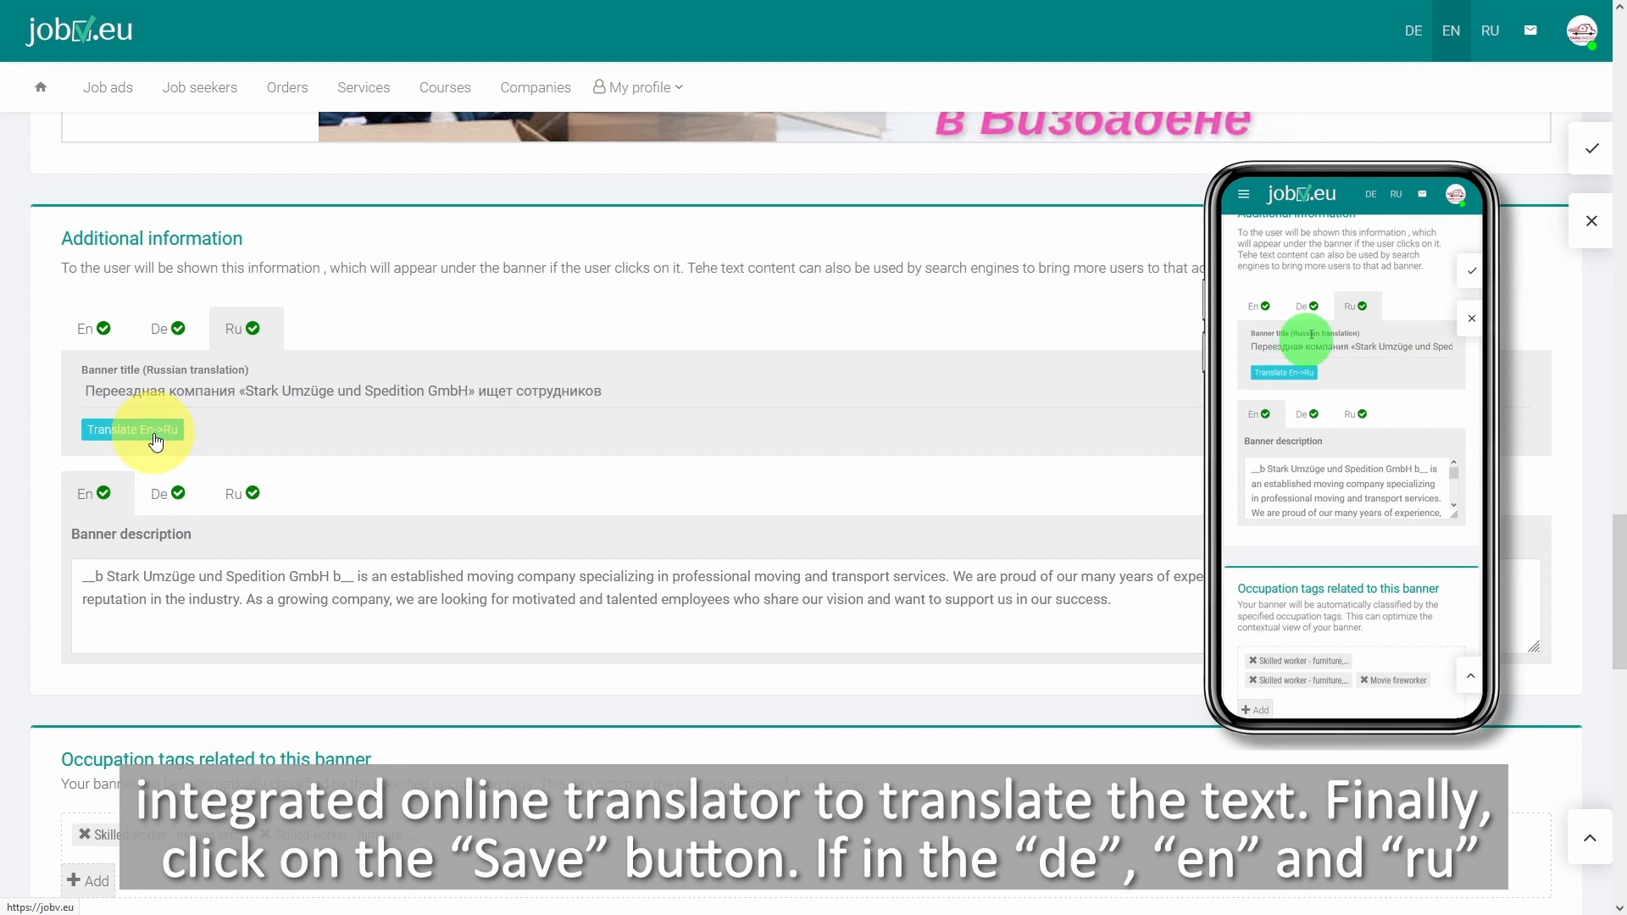
{"action": "left_click", "coordinate": [1581, 159]}
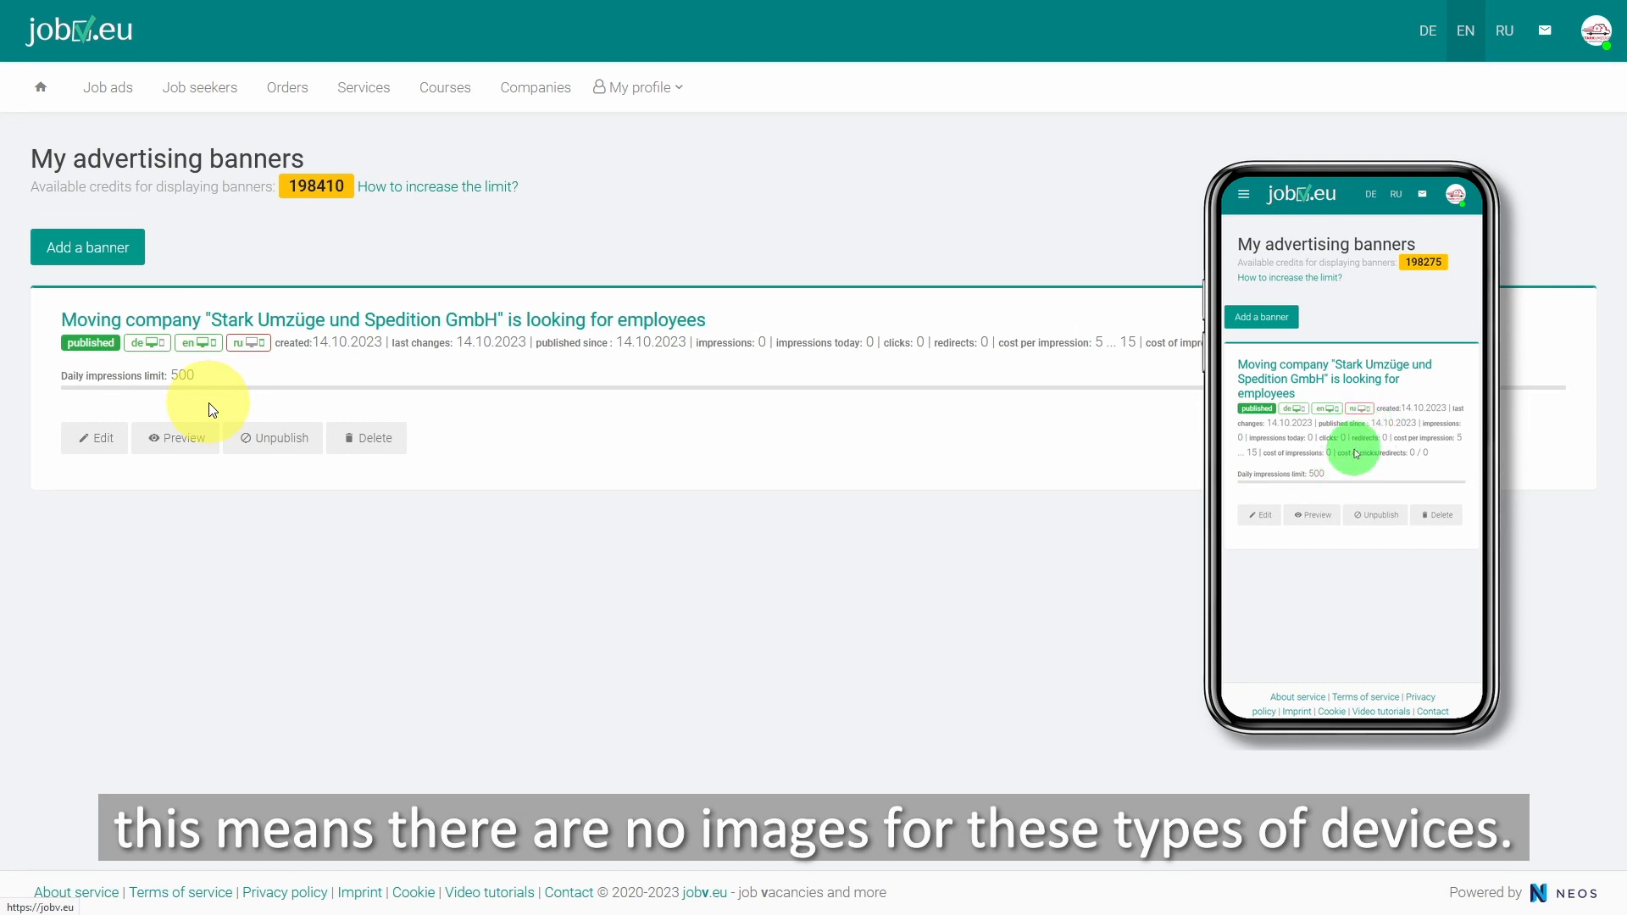
Edit the banner to upload the missing German smartphone image and the Russian laptop image banner-long-ru.jpg, and save the banner.
{"action": "left_click", "coordinate": [101, 438]}
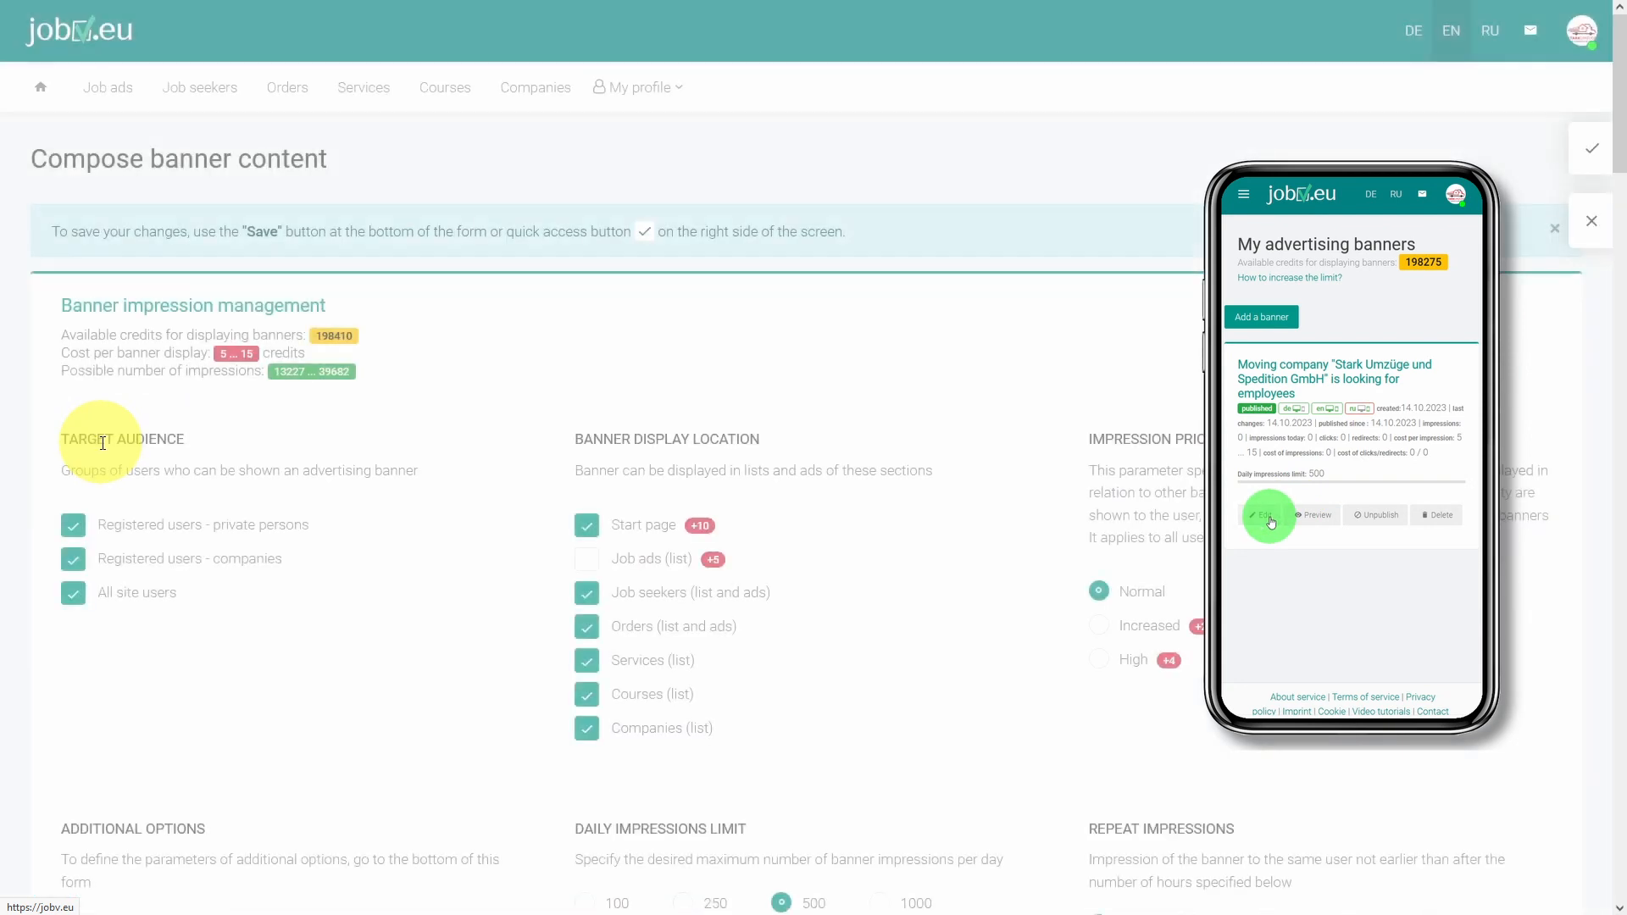
{"action": "scroll", "coordinate": [1598, 170], "scroll_direction": "down", "scroll_amount": 15}
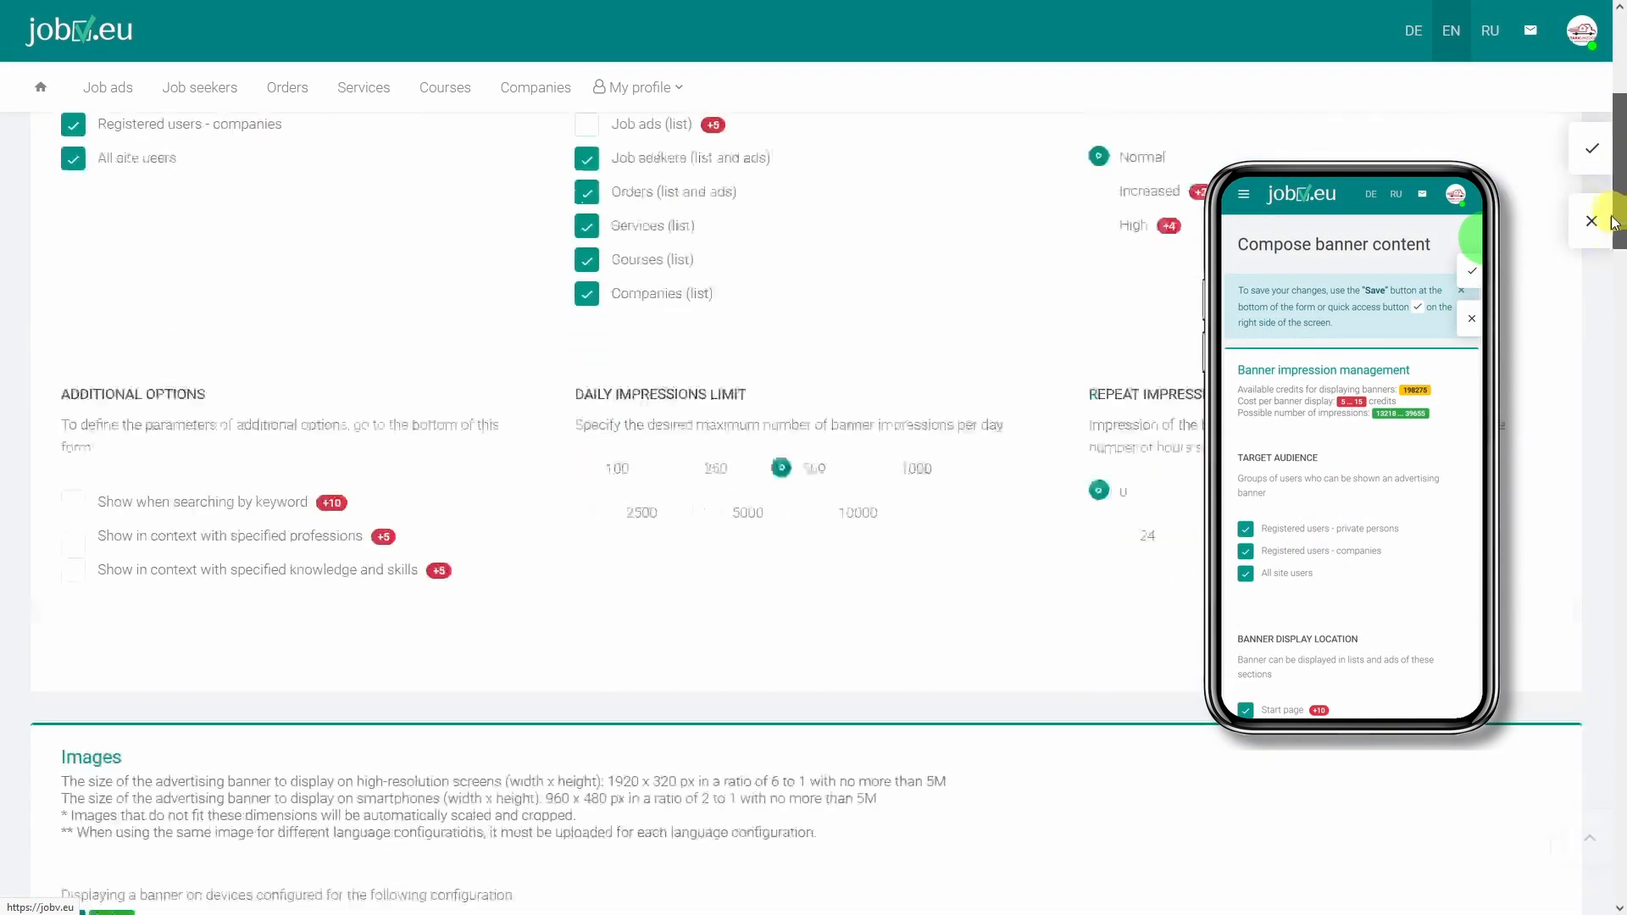
{"action": "scroll", "coordinate": [1573, 410], "scroll_direction": "down", "scroll_amount": 5}
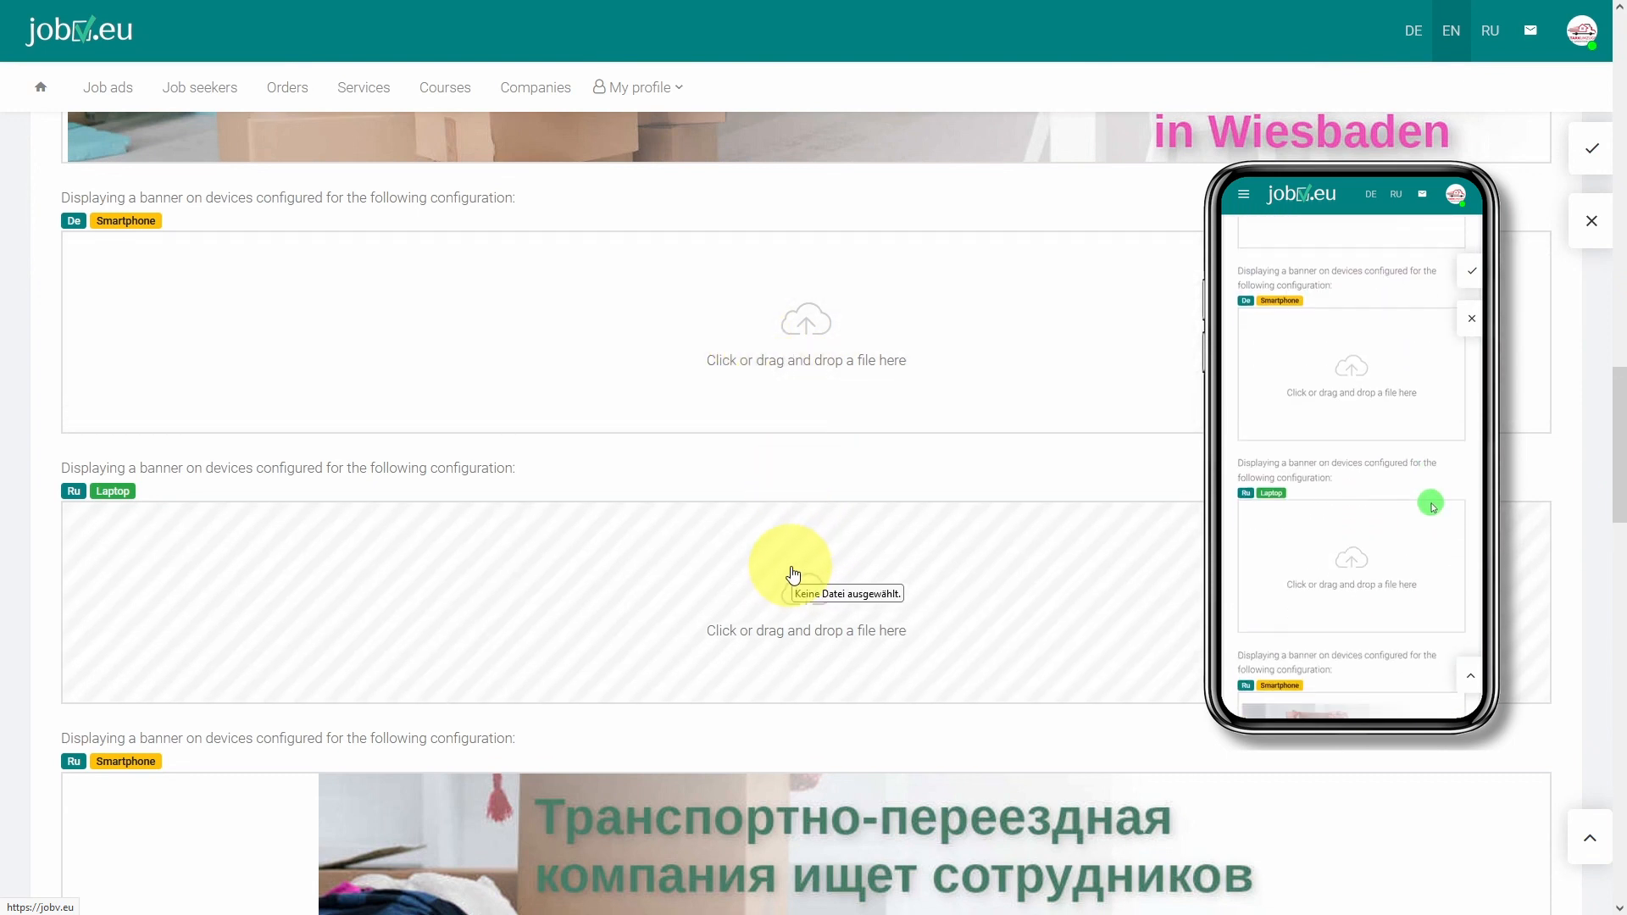
{"action": "left_click_drag", "start_coordinate": [848, 914], "coordinate": [719, 328]}
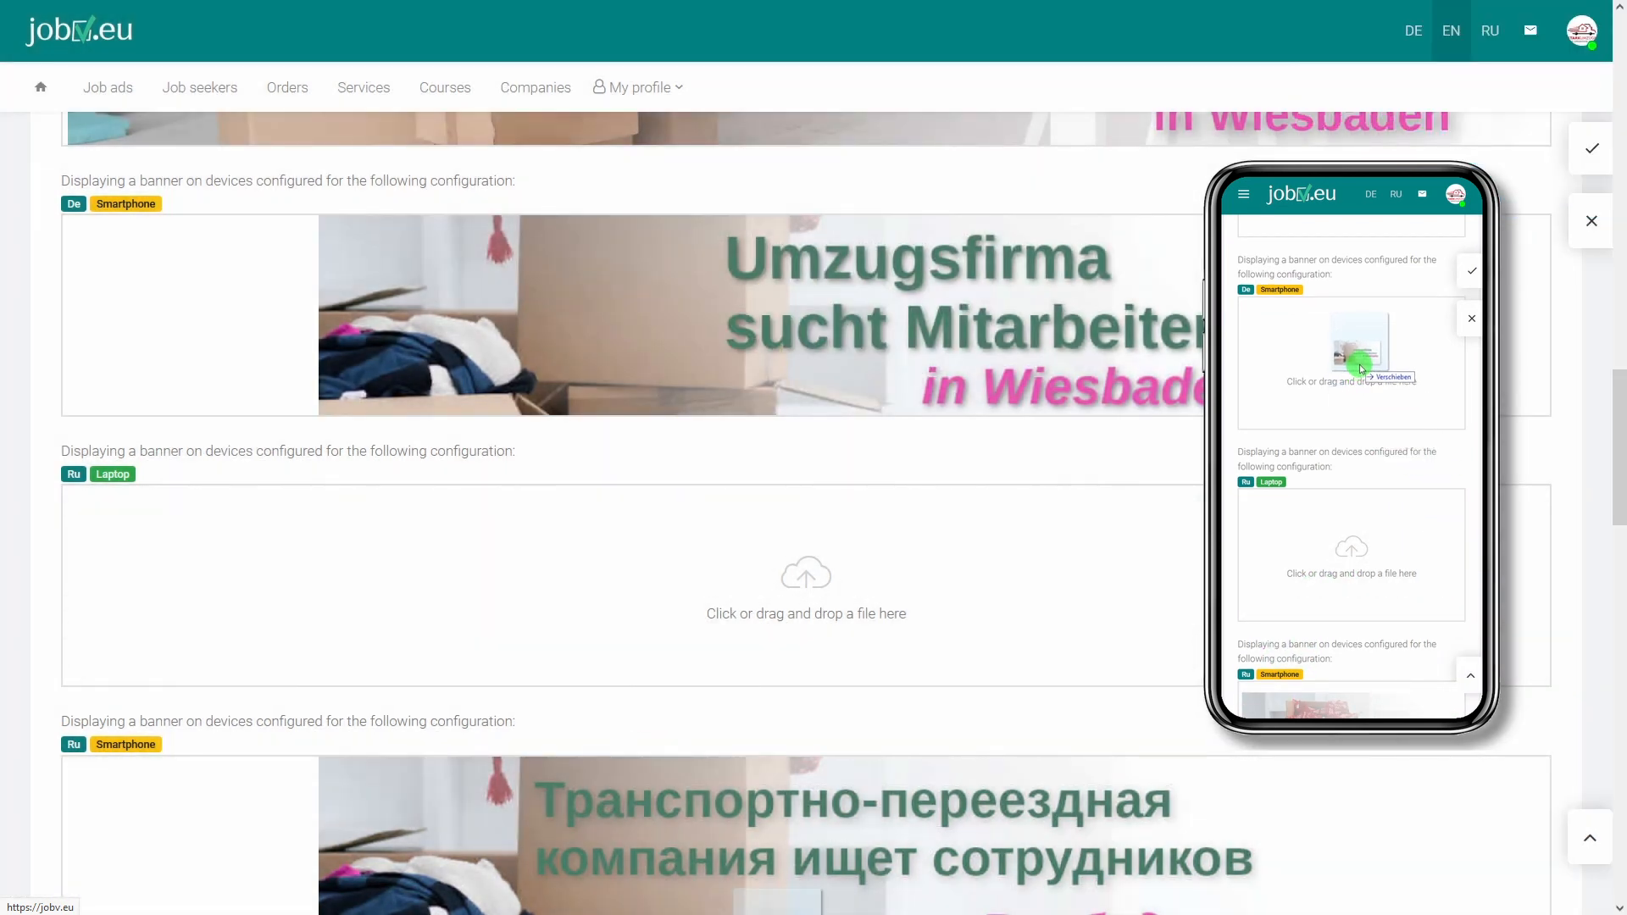
{"action": "left_click_drag", "start_coordinate": [847, 914], "coordinate": [746, 562]}
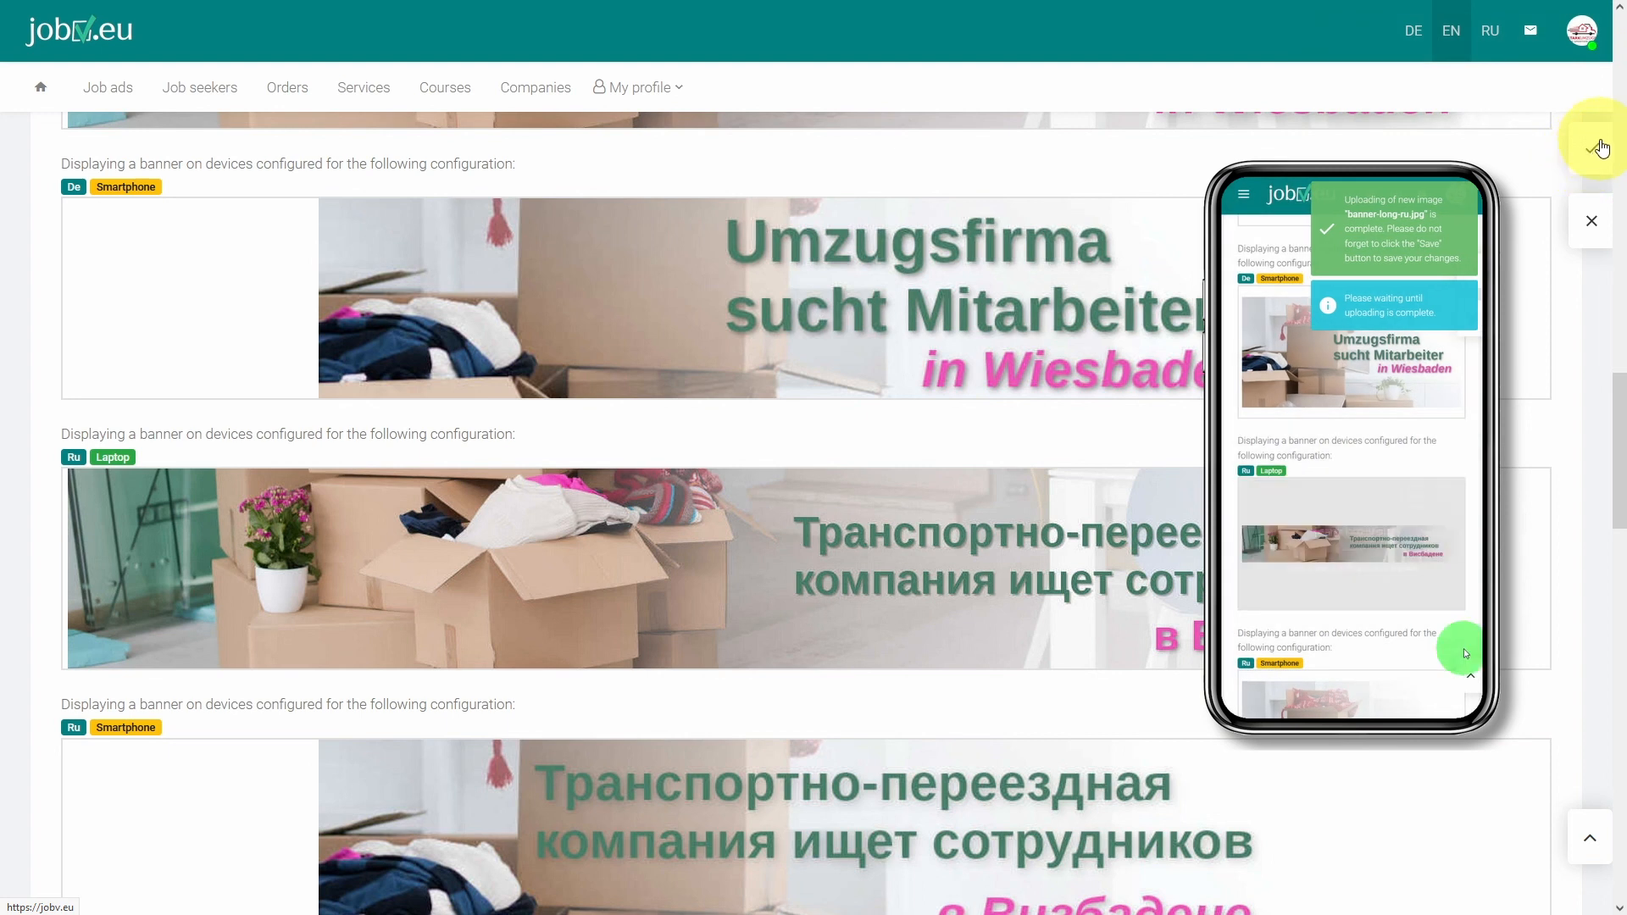
{"action": "left_click", "coordinate": [1600, 148]}
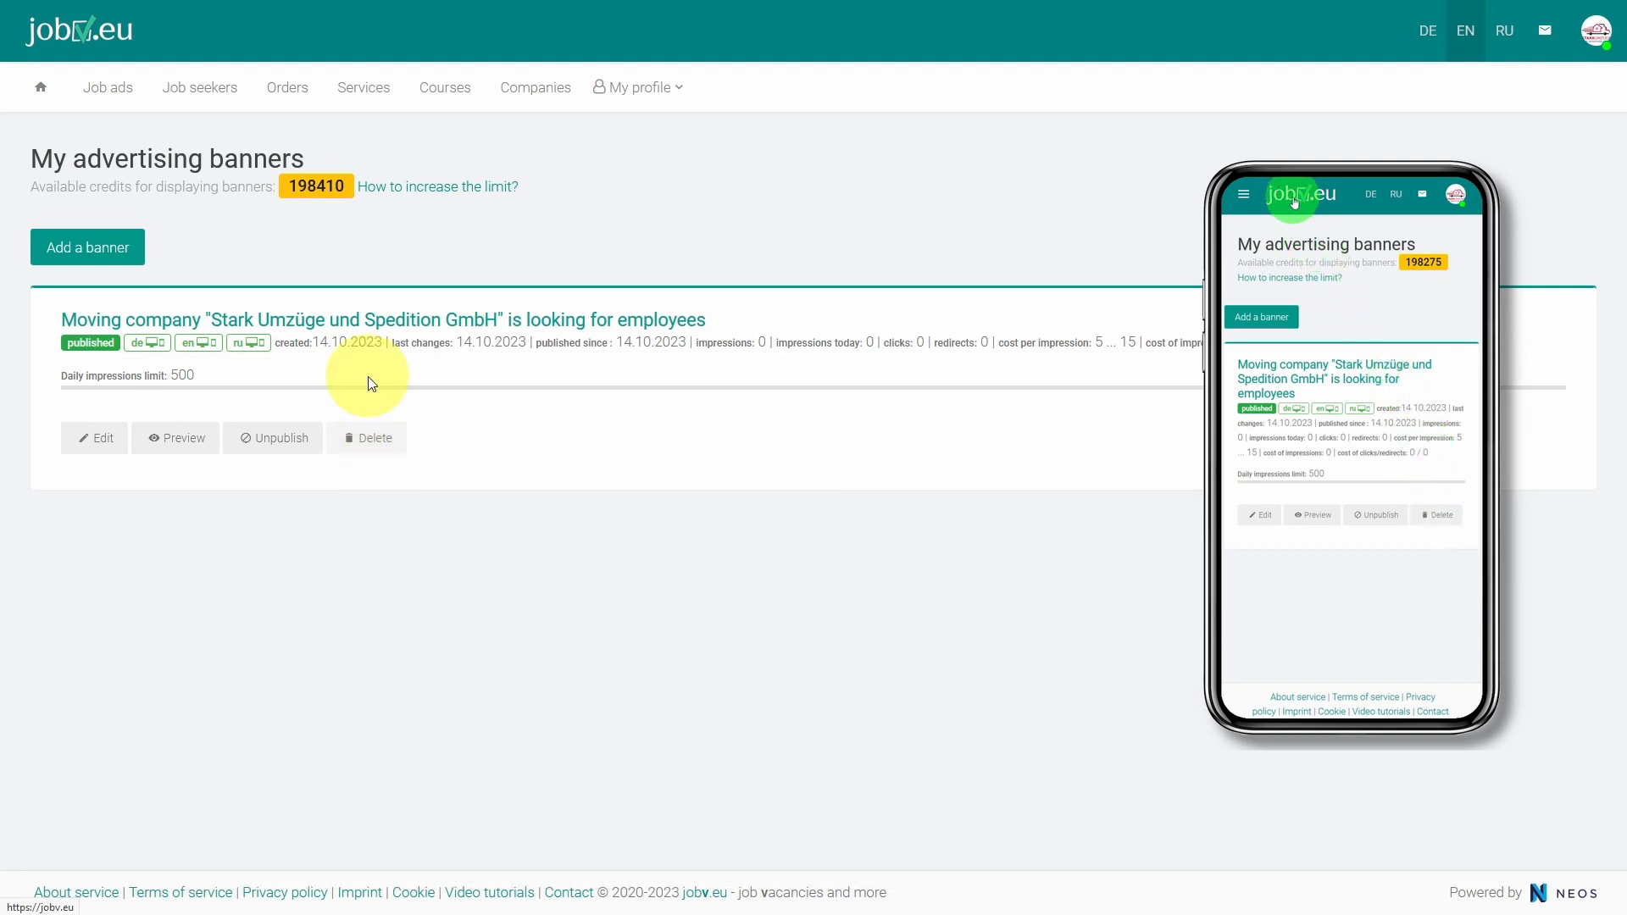
Expand the moving company banner on the English start page and look through the company page its further-information link leads to.
{"action": "left_click", "coordinate": [80, 44]}
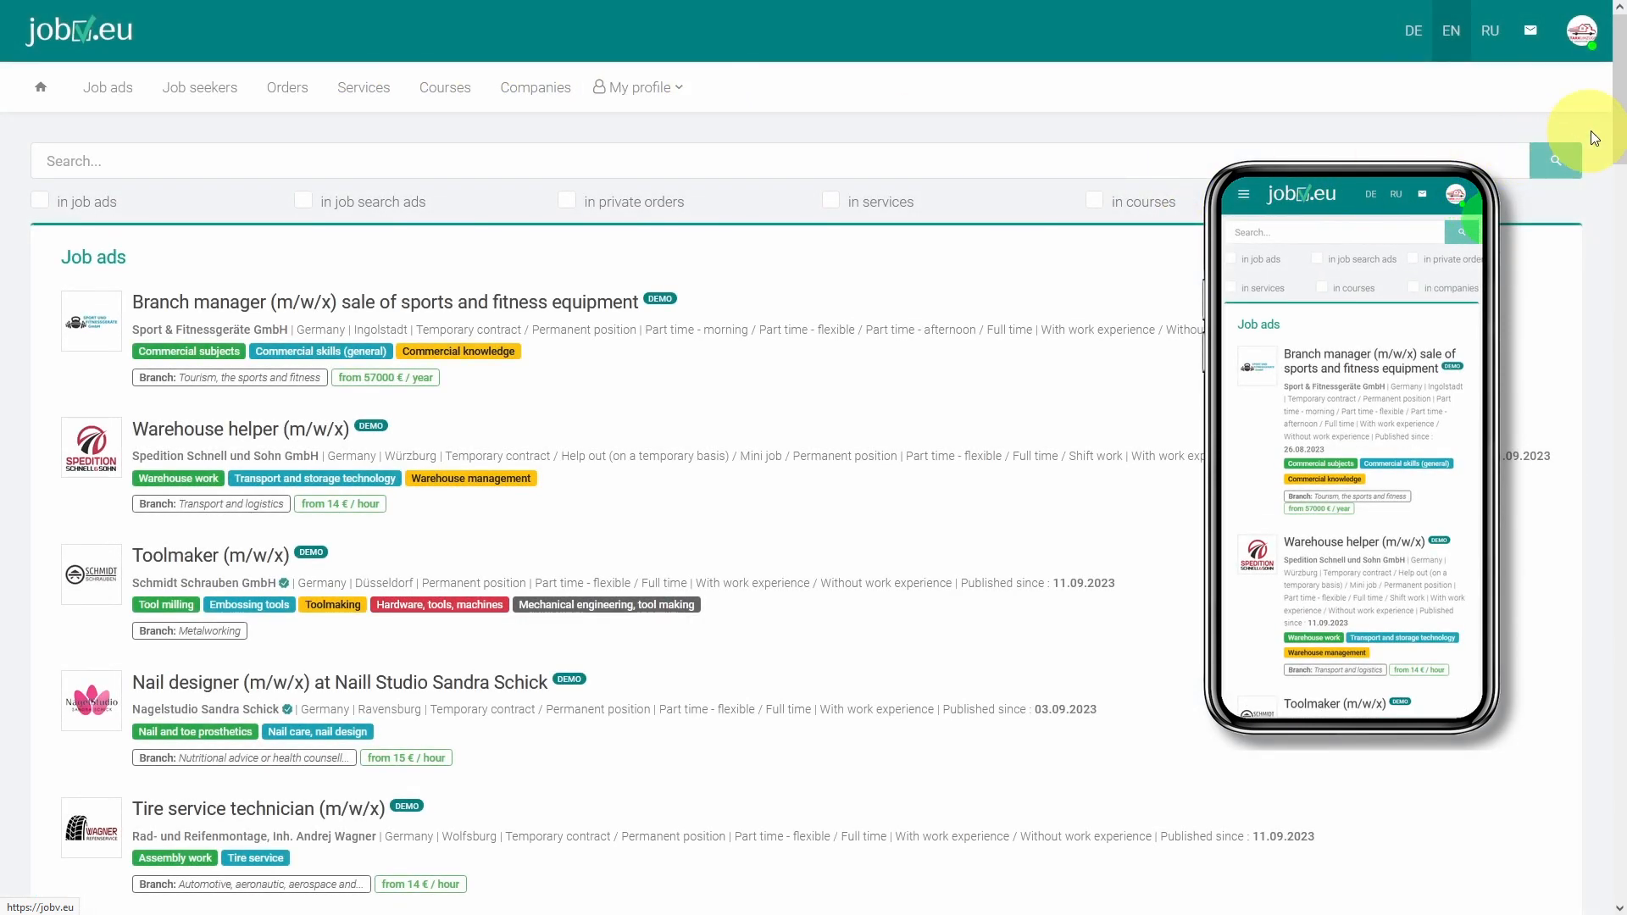
{"action": "scroll", "coordinate": [1592, 136], "scroll_direction": "down", "scroll_amount": 9}
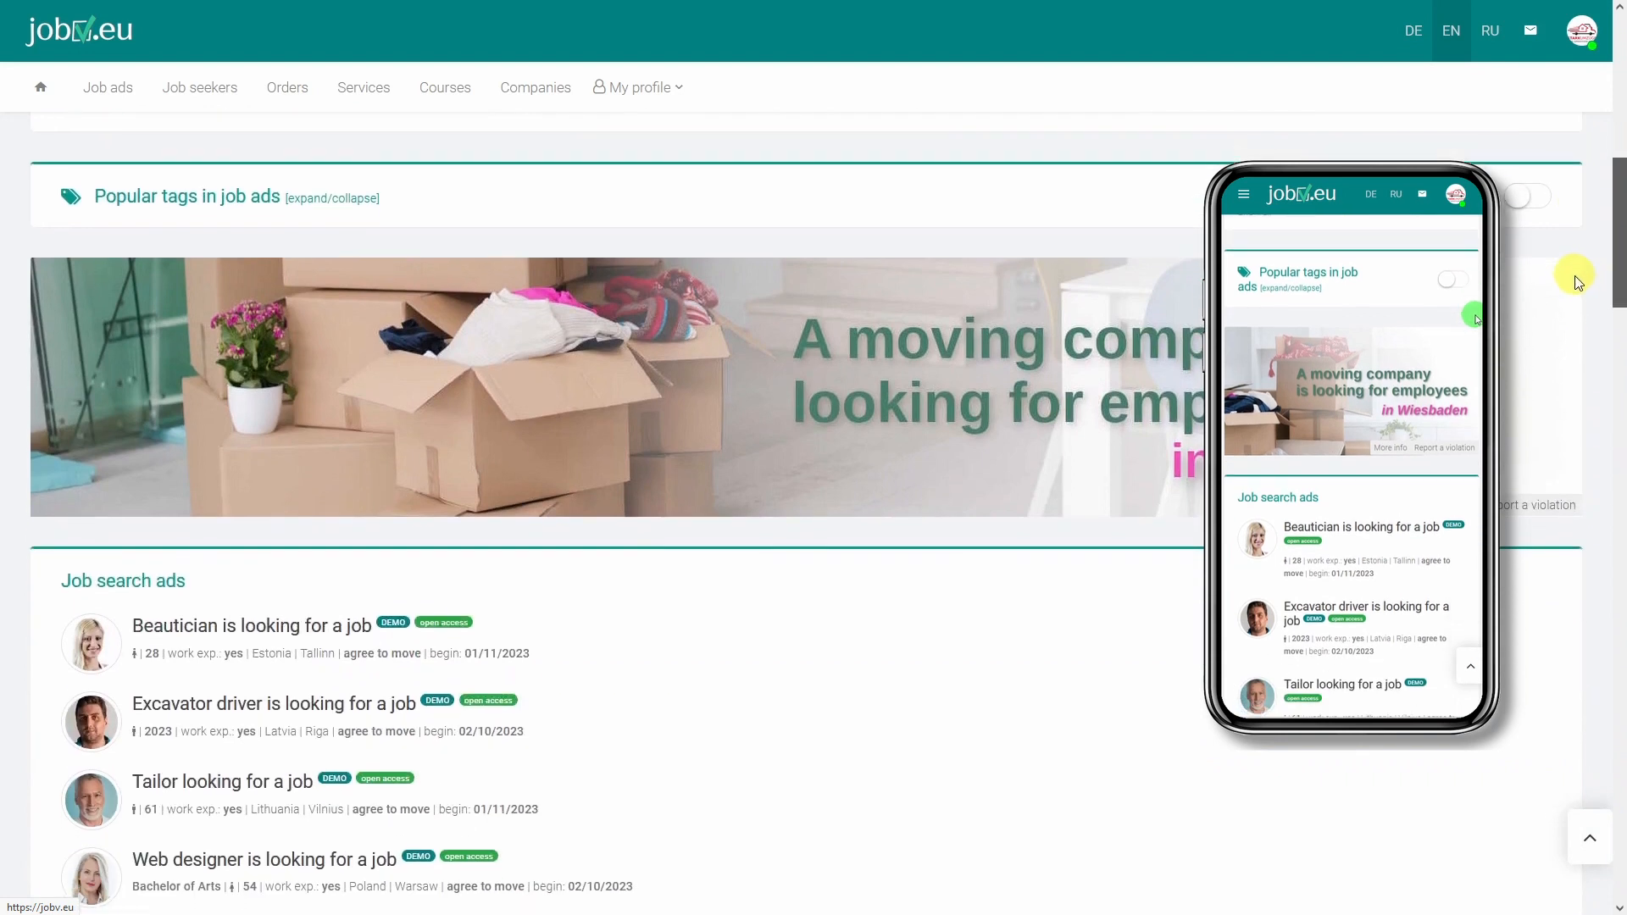
{"action": "left_click_drag", "start_coordinate": [1576, 277], "coordinate": [1575, 279]}
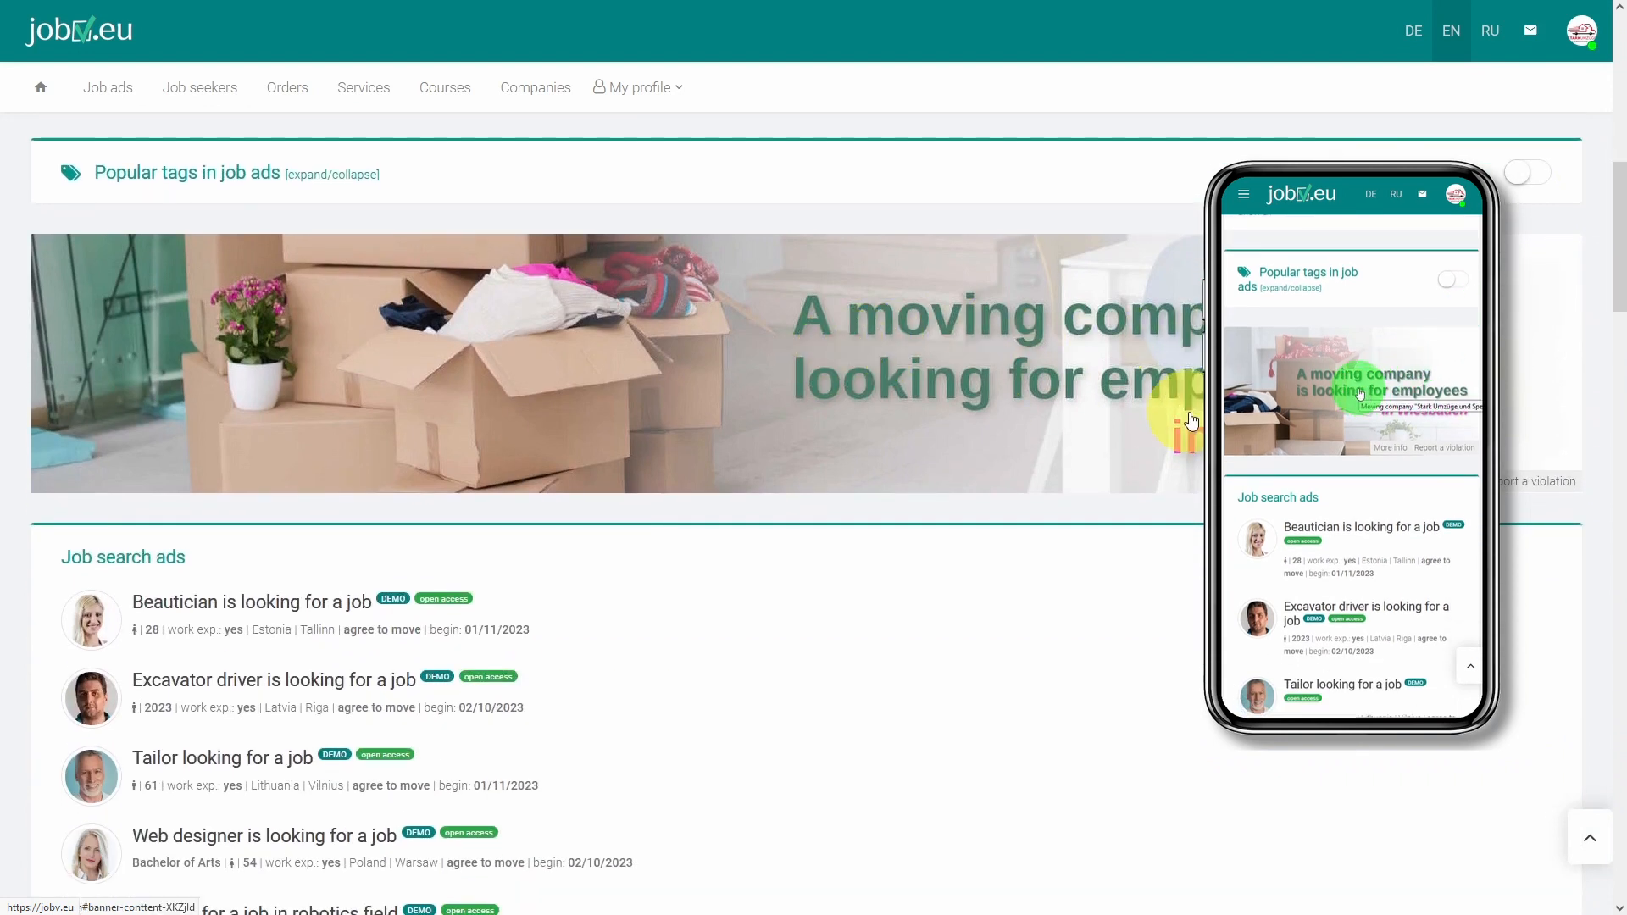
{"action": "left_click", "coordinate": [1390, 450]}
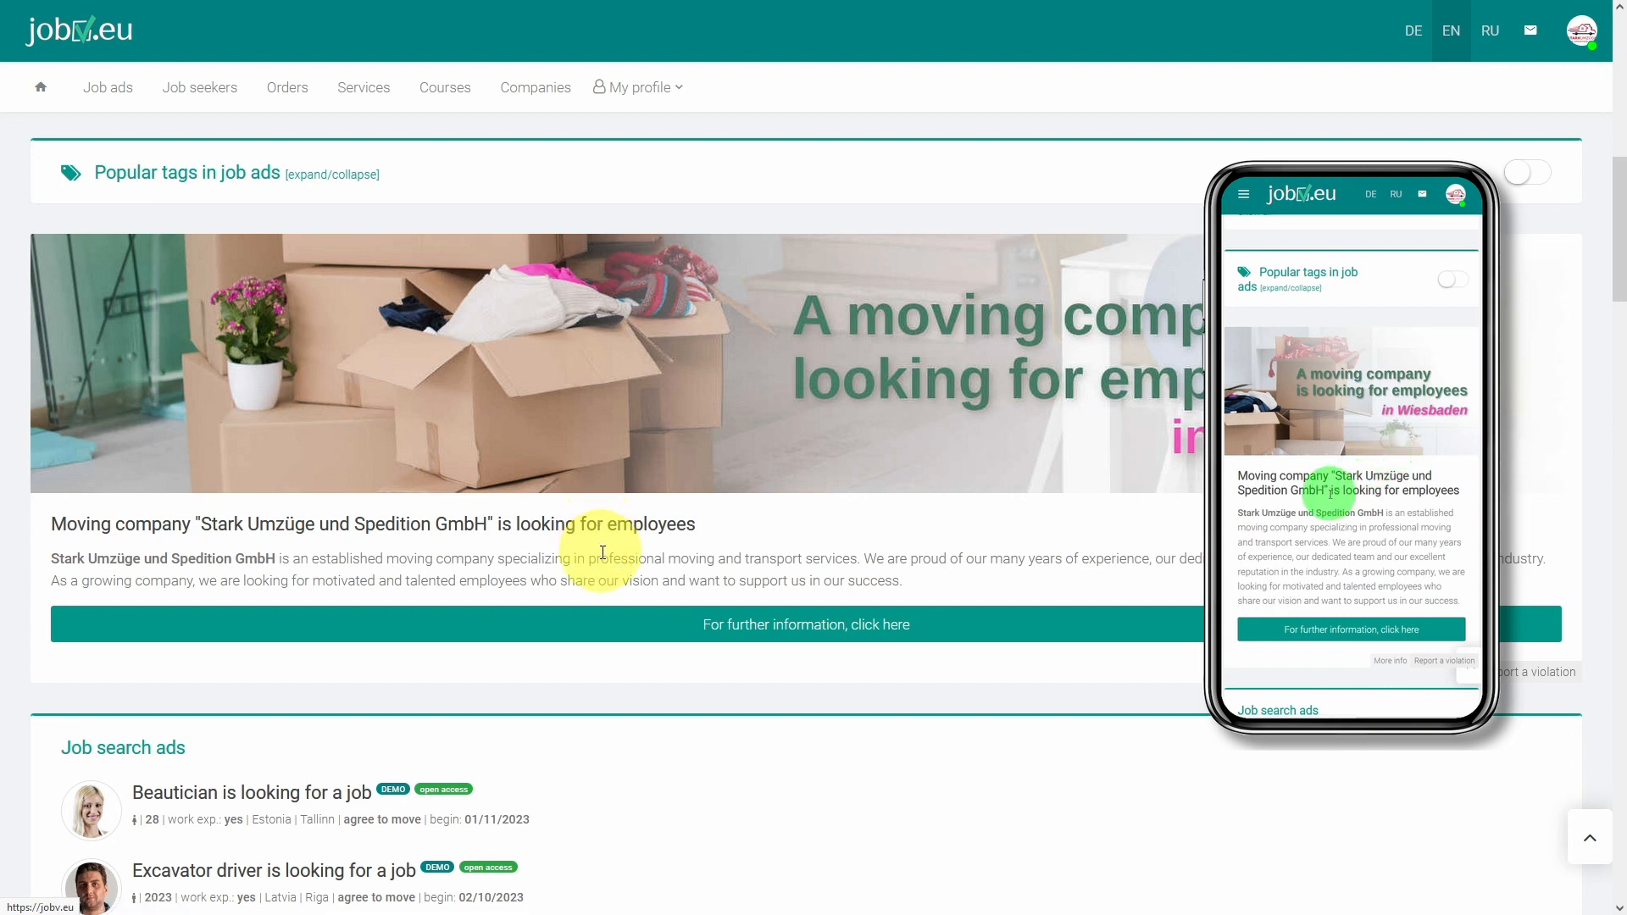
{"action": "left_click", "coordinate": [750, 632]}
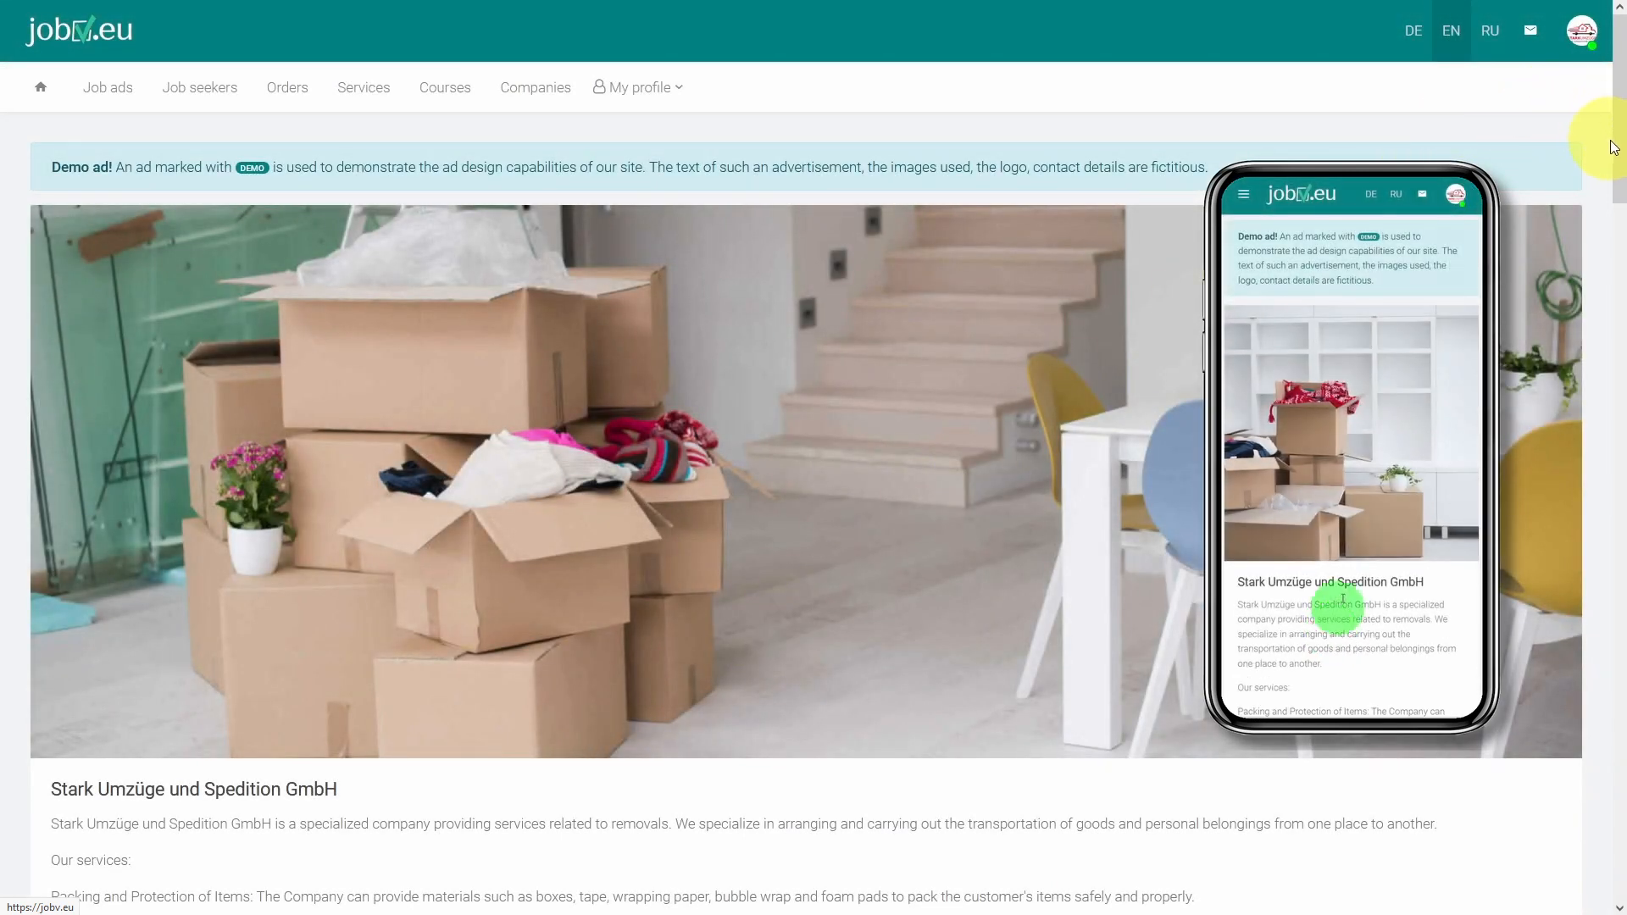
{"action": "left_click_drag", "start_coordinate": [1621, 154], "coordinate": [1540, 610]}
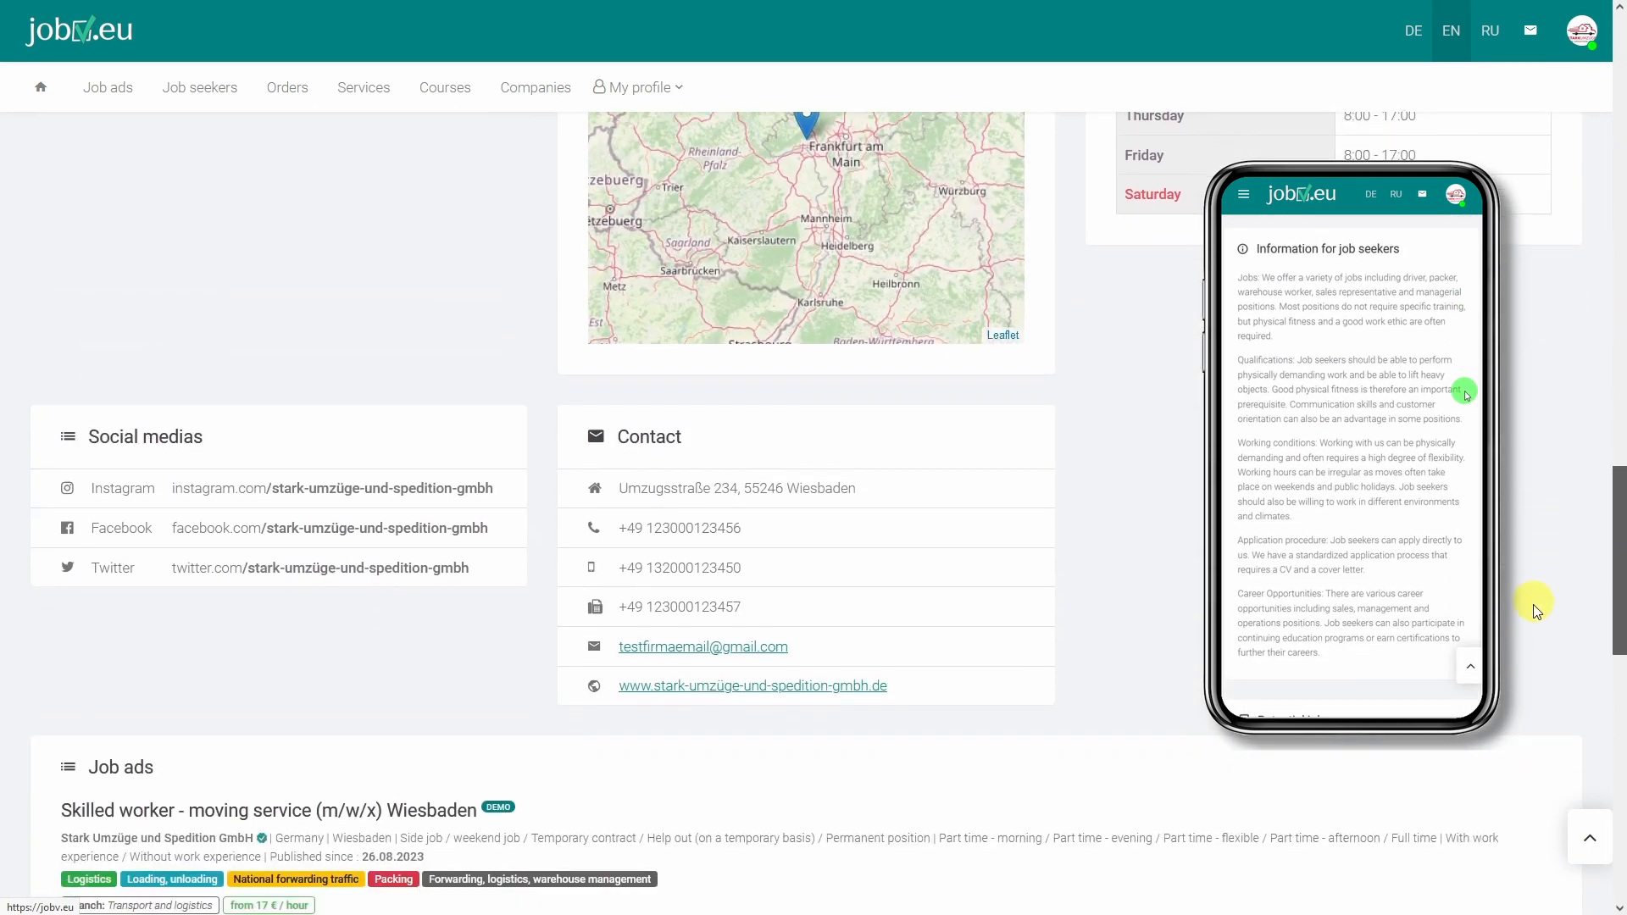
Return to the start page and expand the banner's description in the German and Russian versions of the site.
{"action": "left_click", "coordinate": [102, 34]}
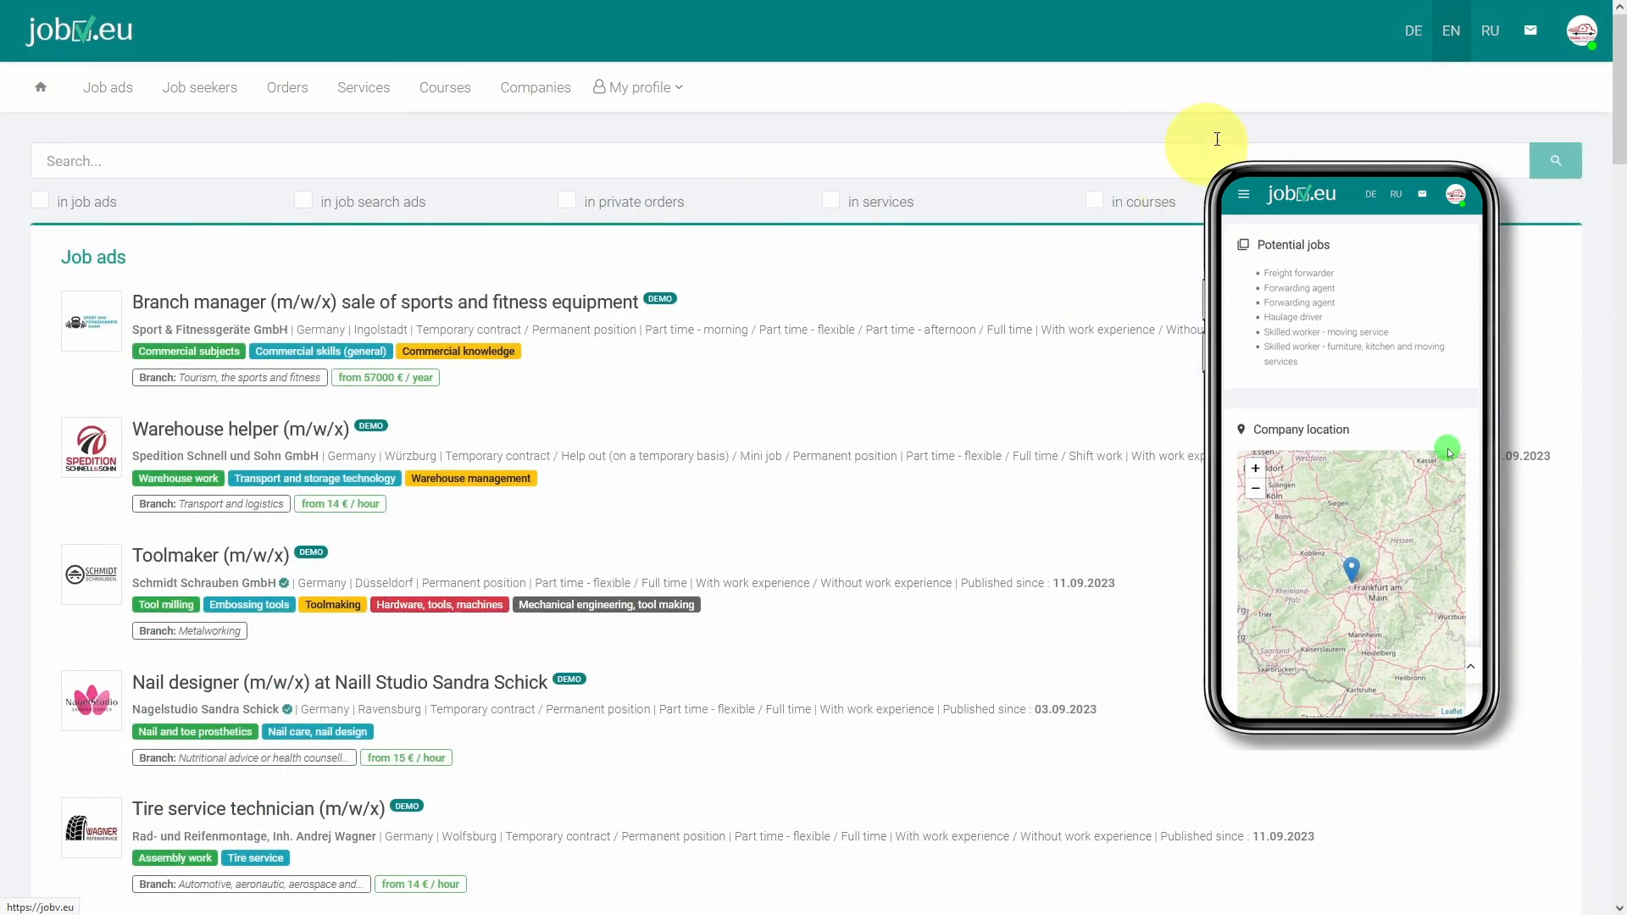
{"action": "left_click", "coordinate": [1410, 38]}
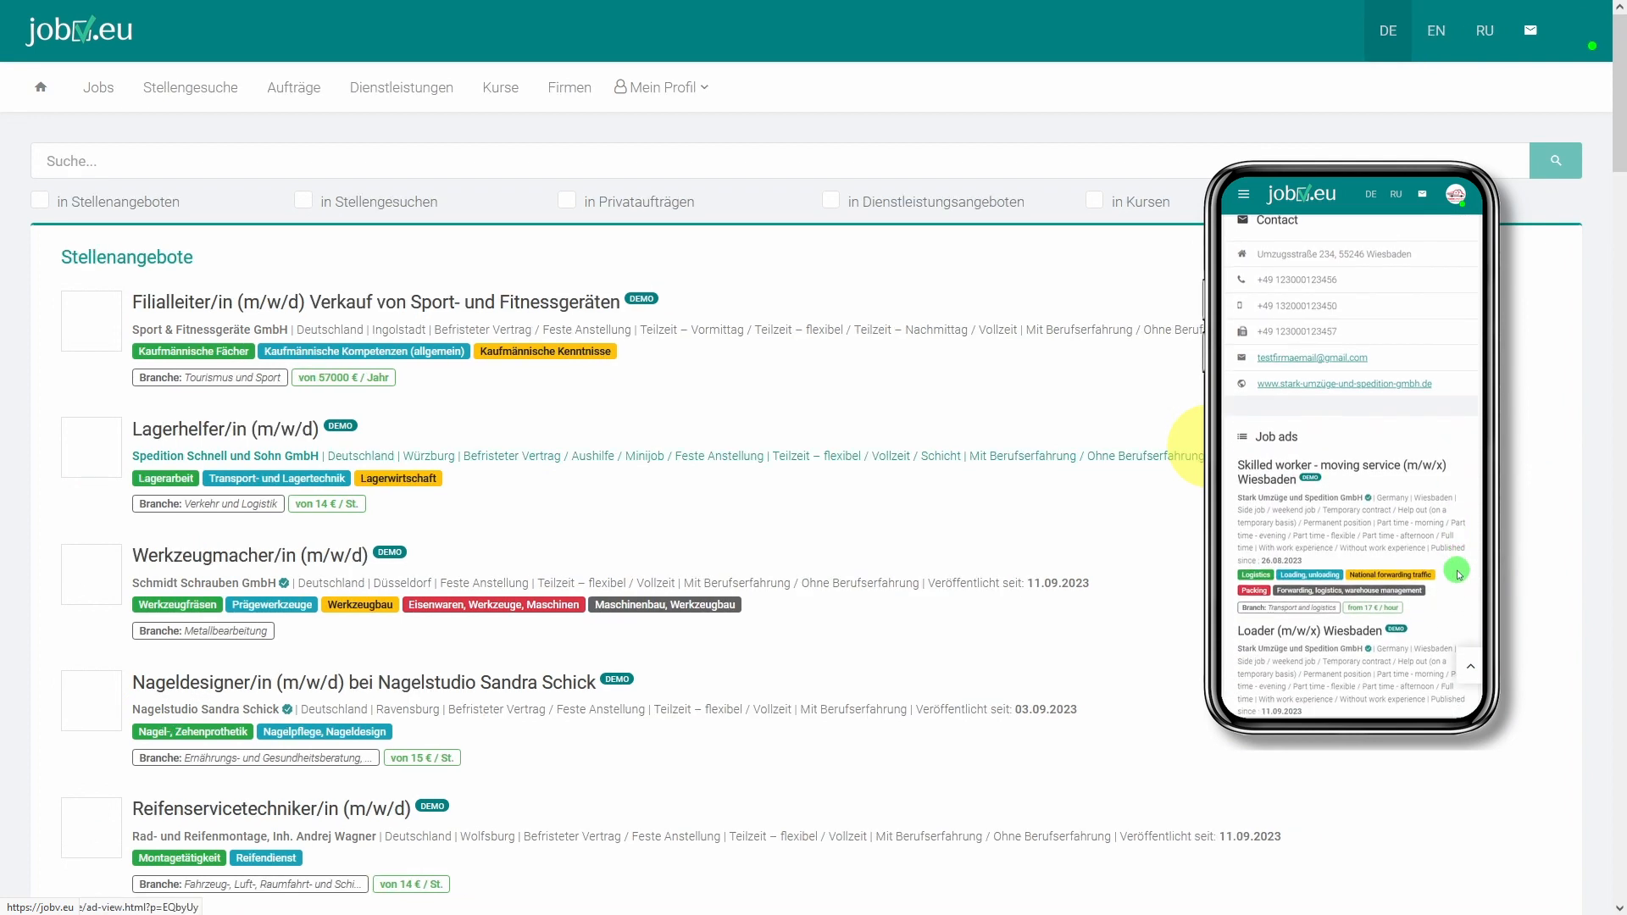
{"action": "left_click_drag", "start_coordinate": [1622, 124], "coordinate": [1576, 266]}
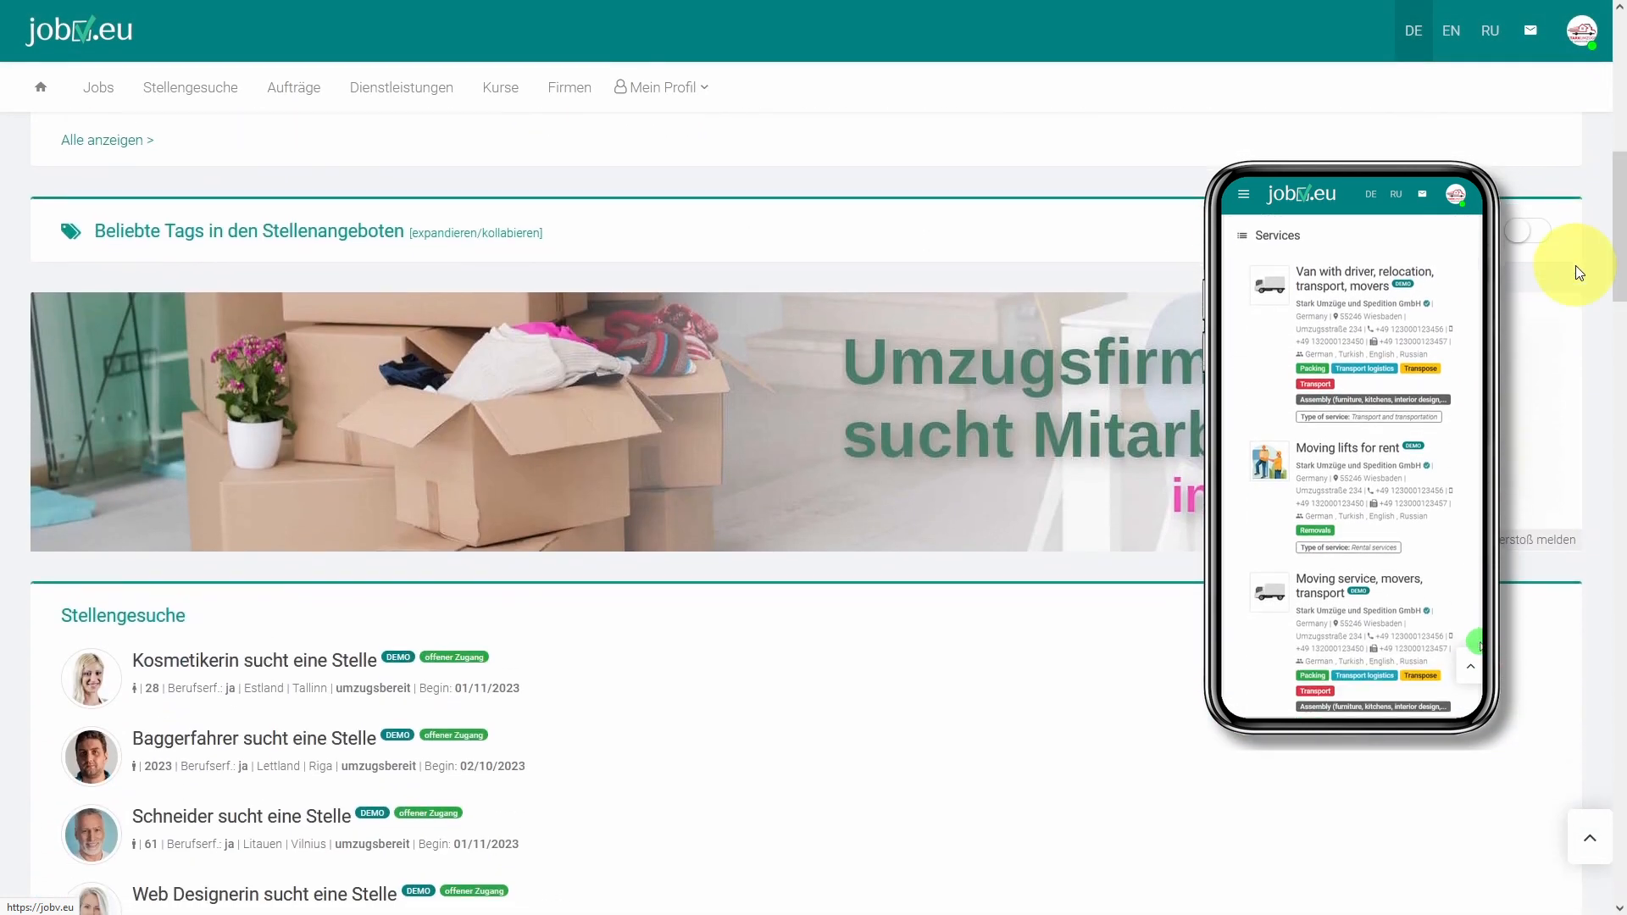
{"action": "left_click", "coordinate": [941, 406]}
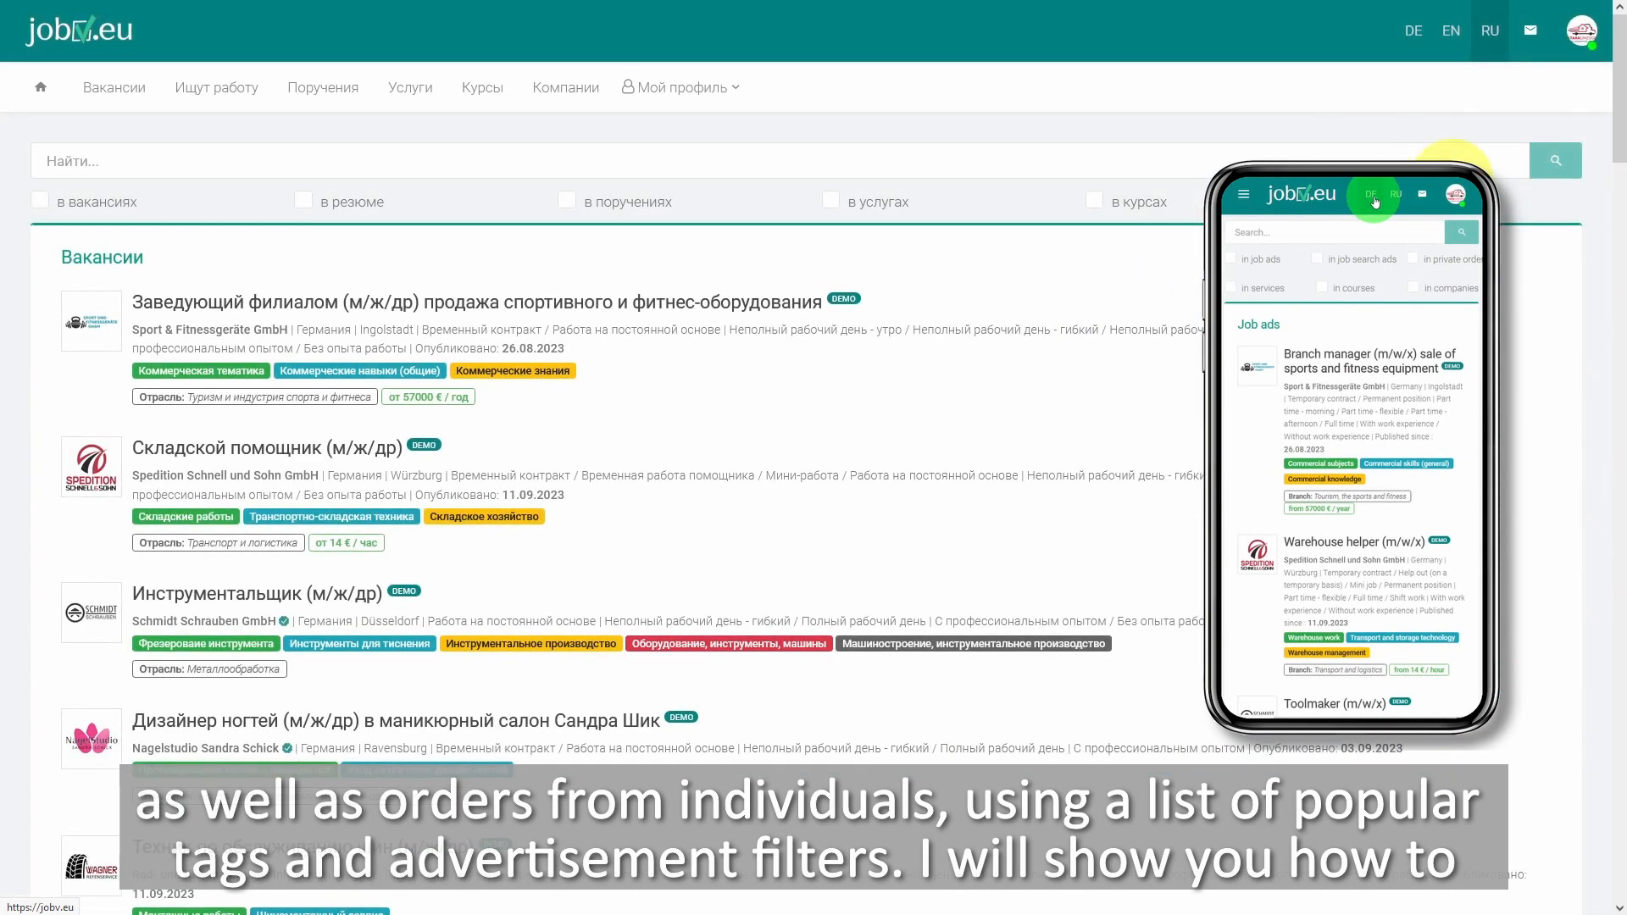
{"action": "left_click_drag", "start_coordinate": [1621, 84], "coordinate": [1621, 235]}
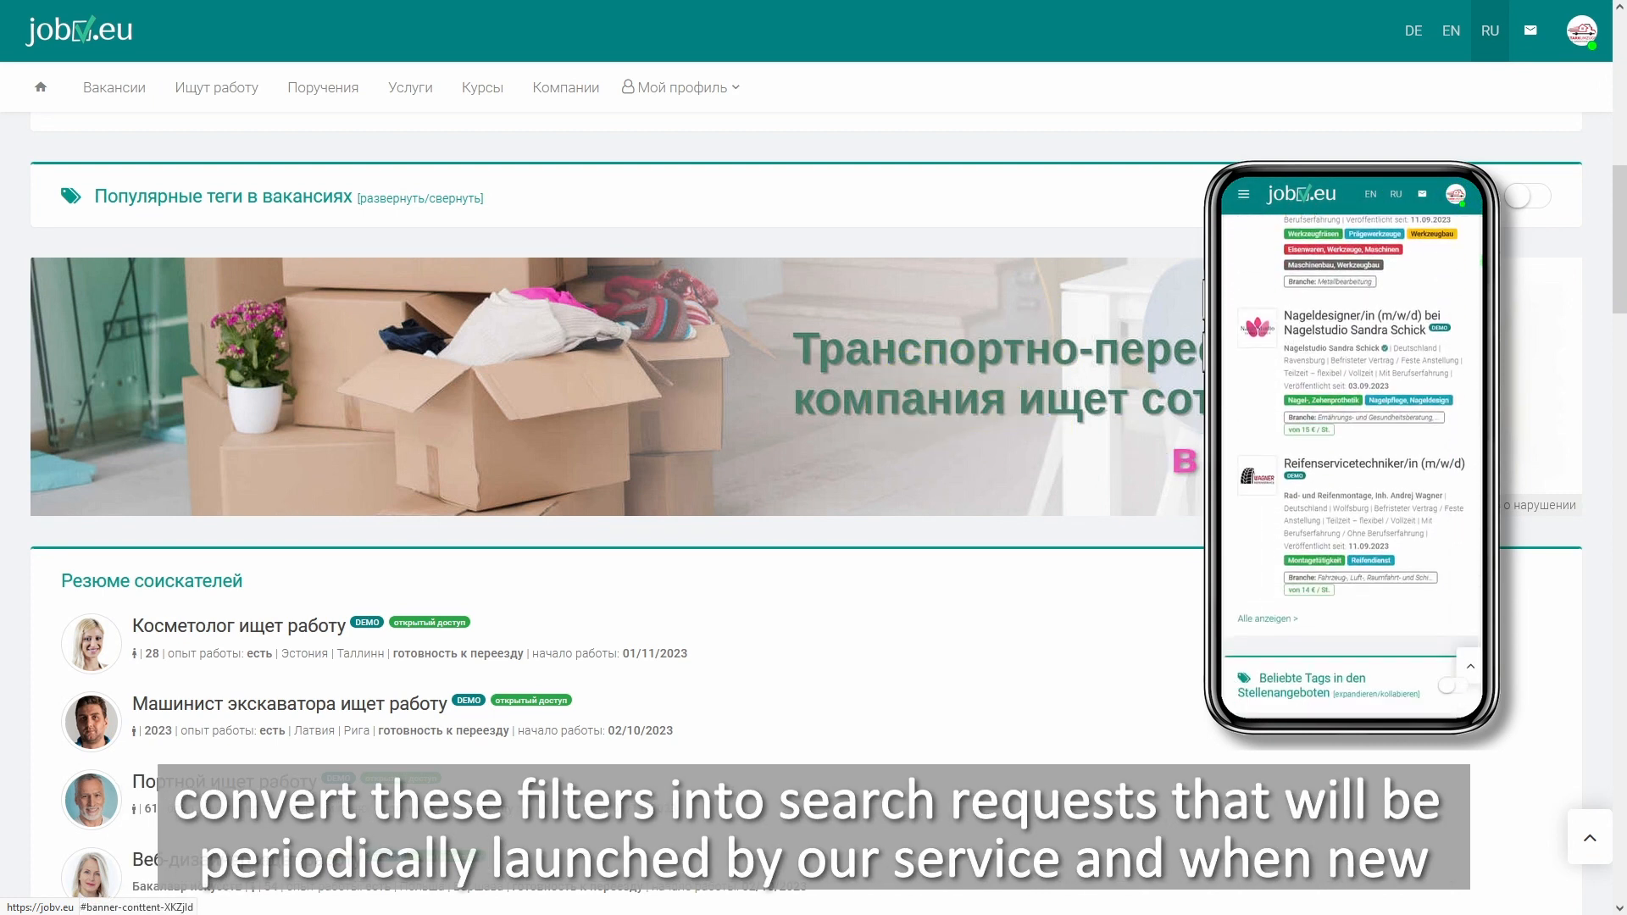
{"action": "left_click", "coordinate": [1400, 505]}
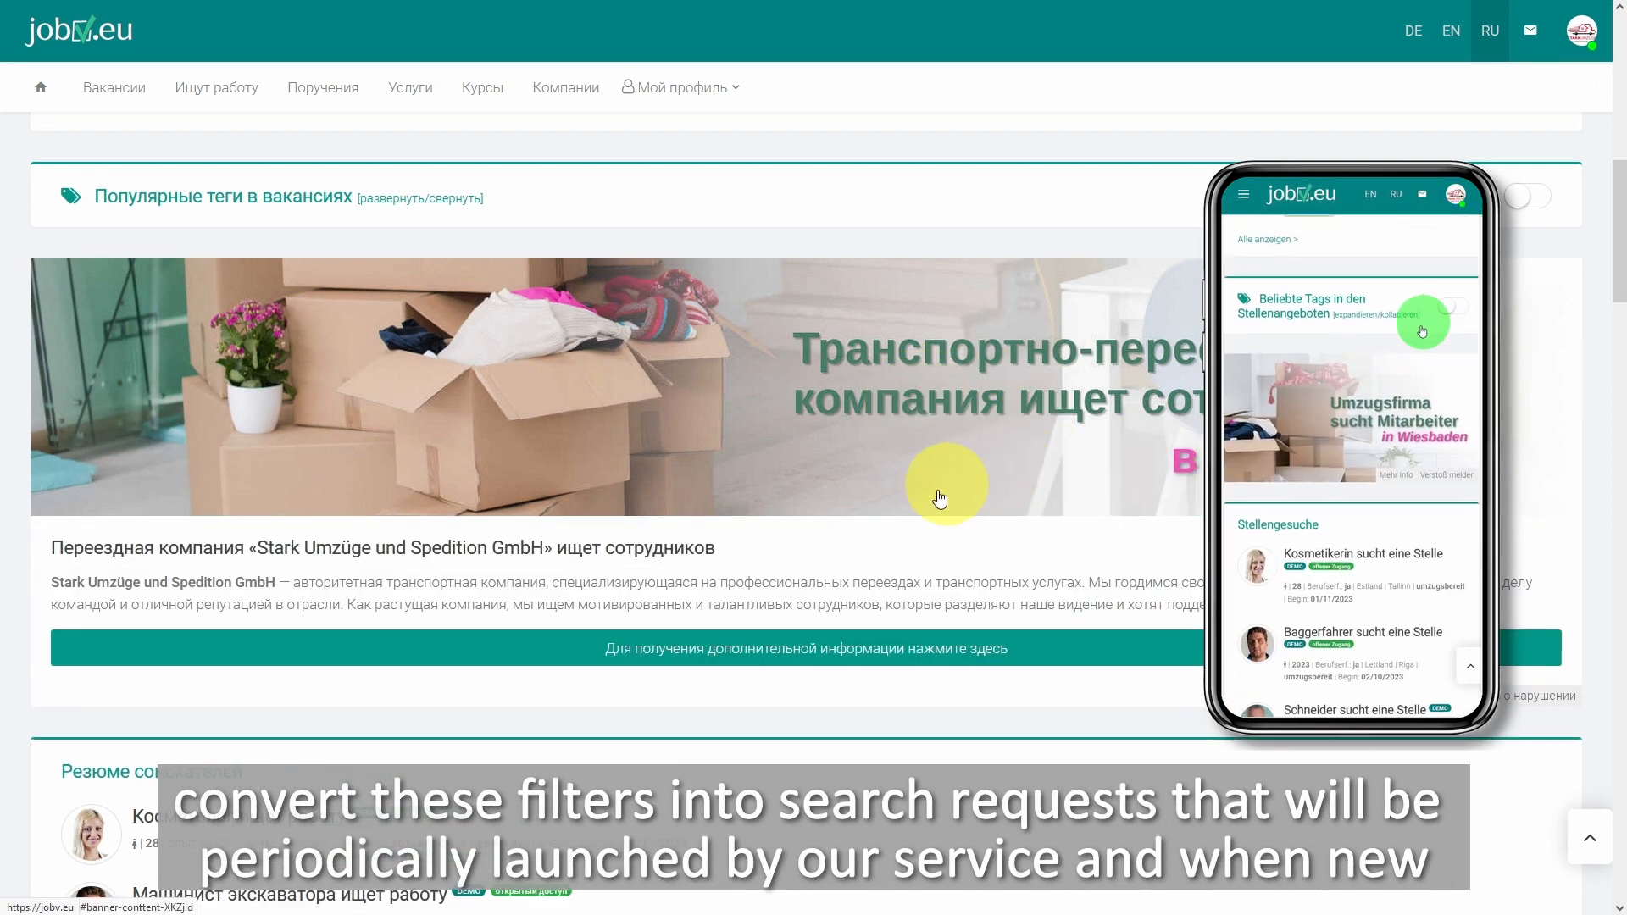